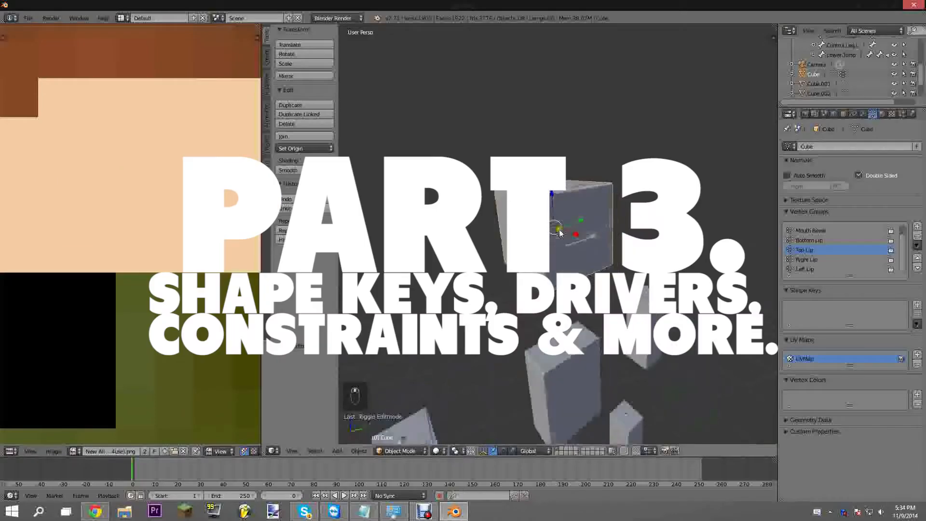
- Add a Basis shape key and four further shape keys to the head cube, naming the first one after Basis Mouth Vertical
scroll(562, 231, "up", 4)
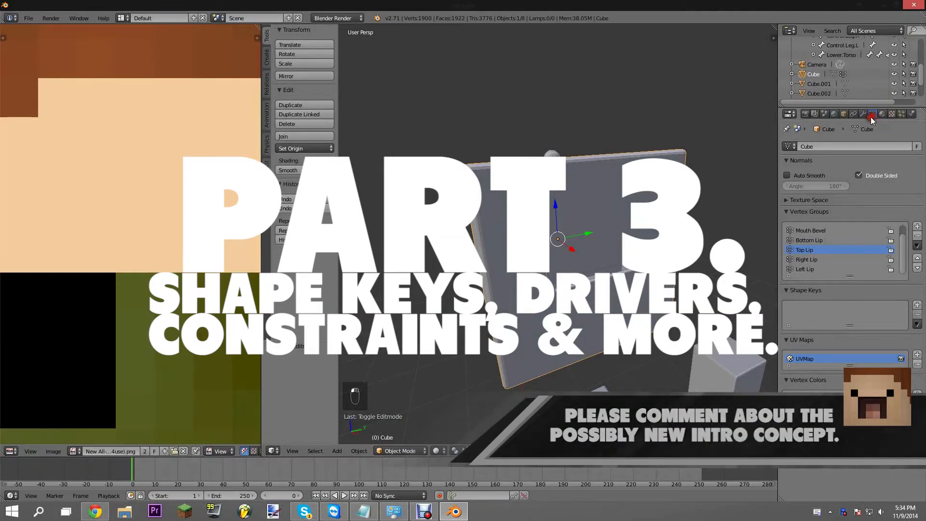
left_click(917, 305)
middle_click_drag(640, 287, 568, 286)
scroll(568, 286, "up", 2)
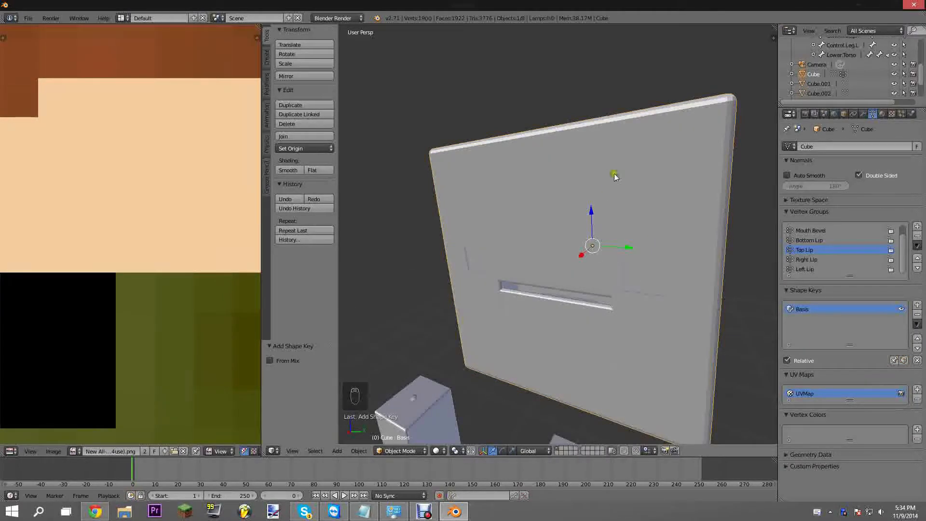
left_click(918, 306)
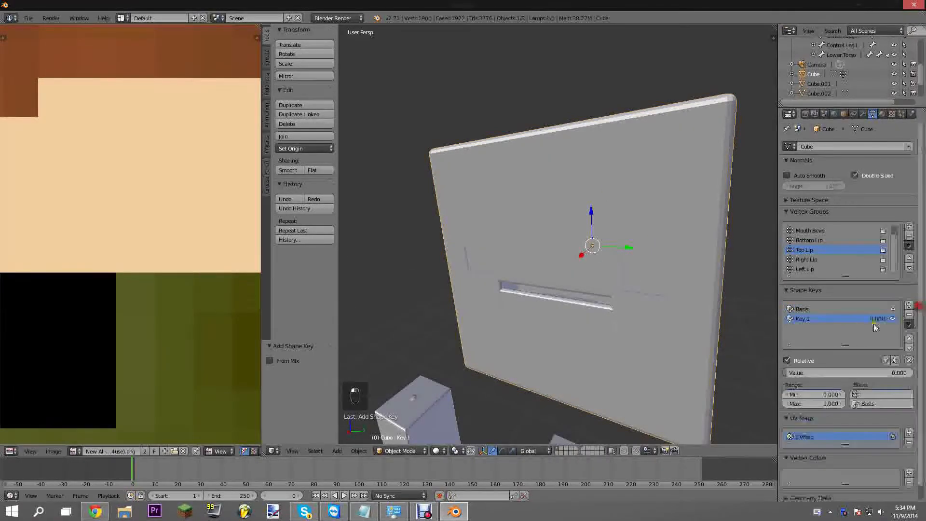
left_click(910, 306)
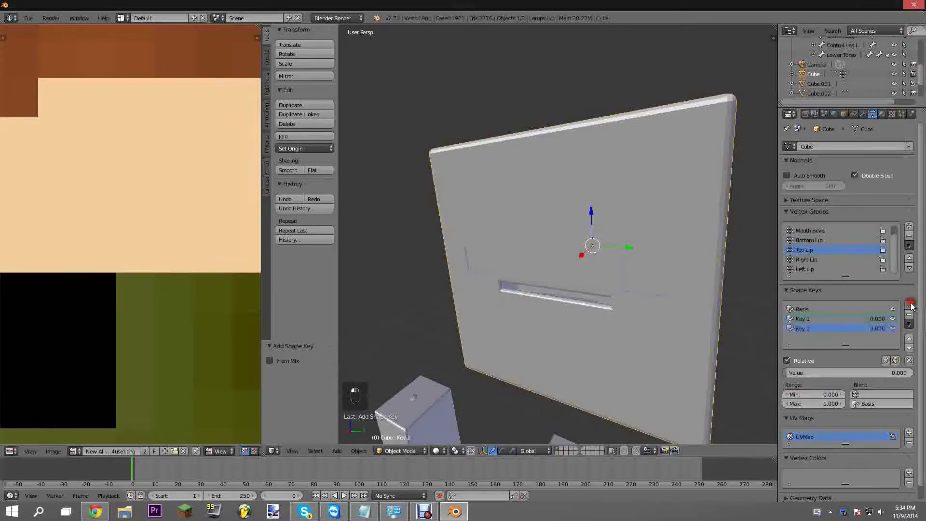
left_click(911, 305)
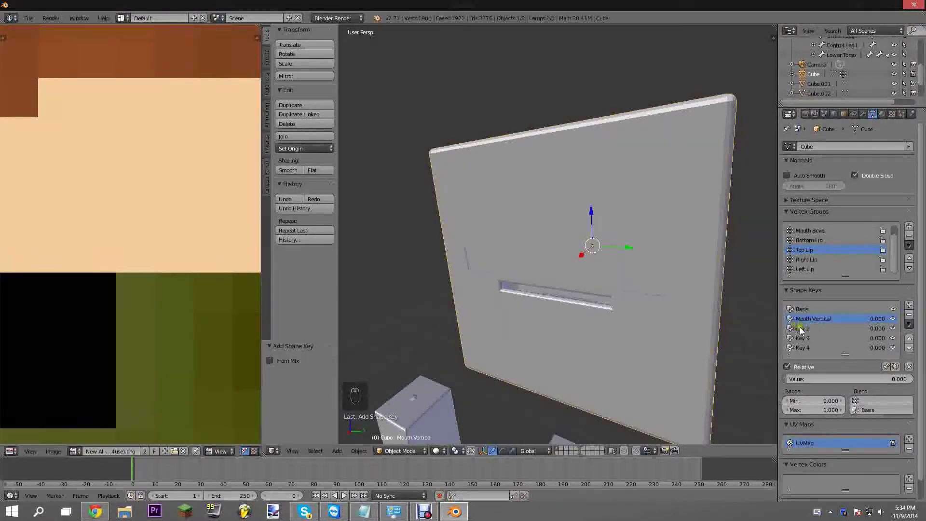
- Rename the shape key Key 2 as Mouth Horizontal
double_click(800, 328)
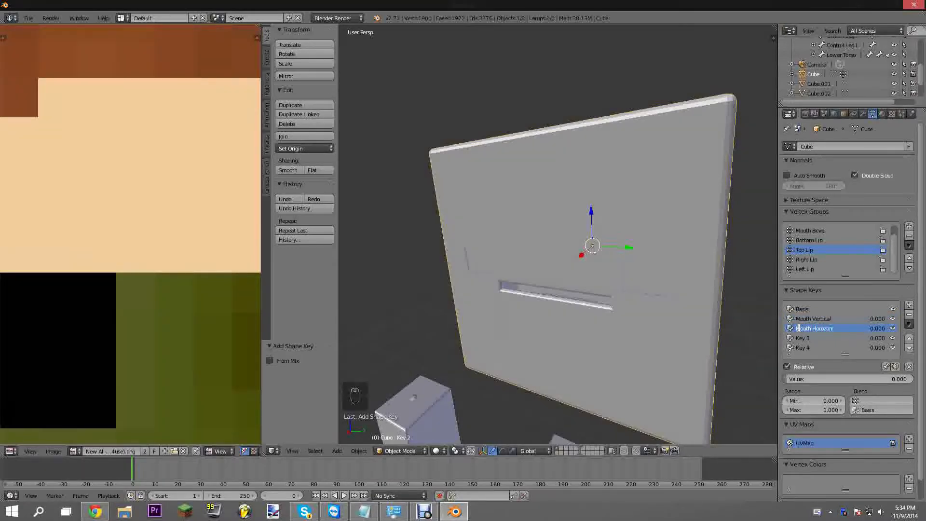
key("BackSpace")
key("BackSpace")
key("BackSpace")
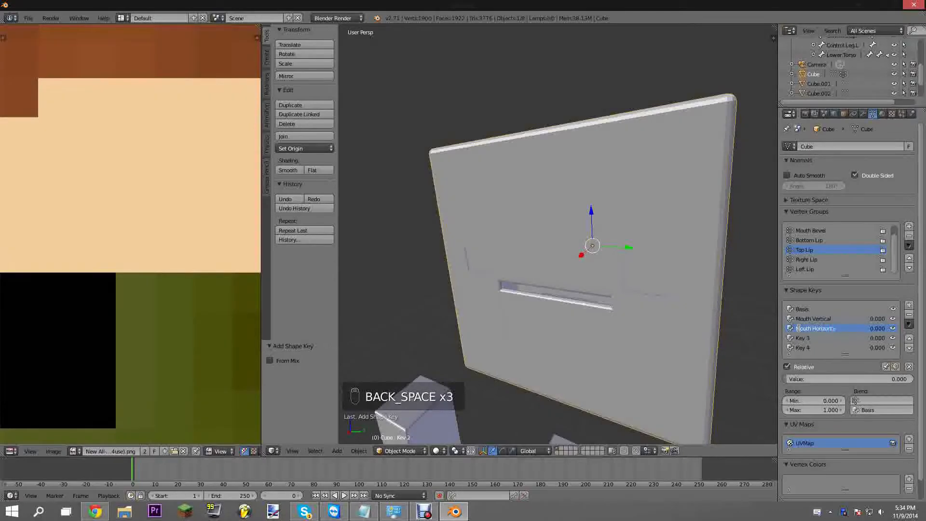
left_click(683, 124)
middle_click_drag(540, 215, 835, 352)
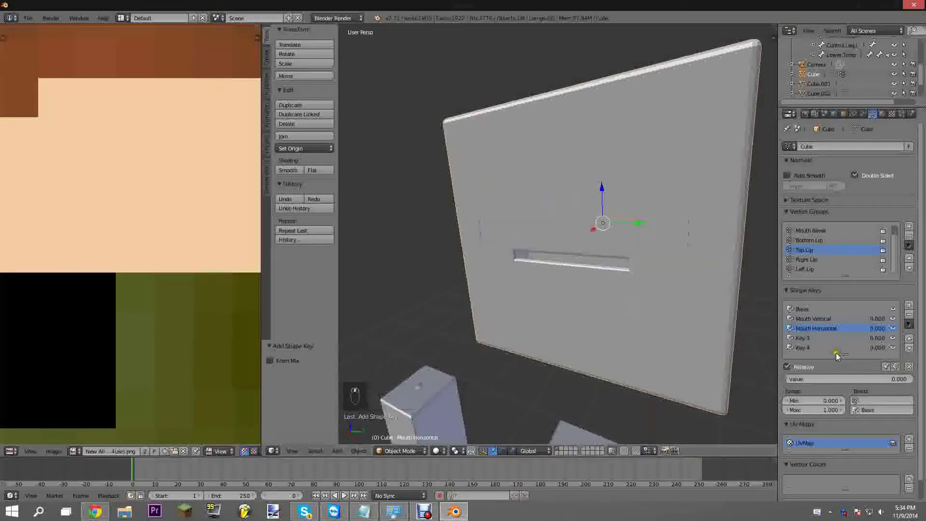
- Rename the shape keys Key 3 and Key 4 as Mouth Emotion and Eye Blink
double_click(809, 338)
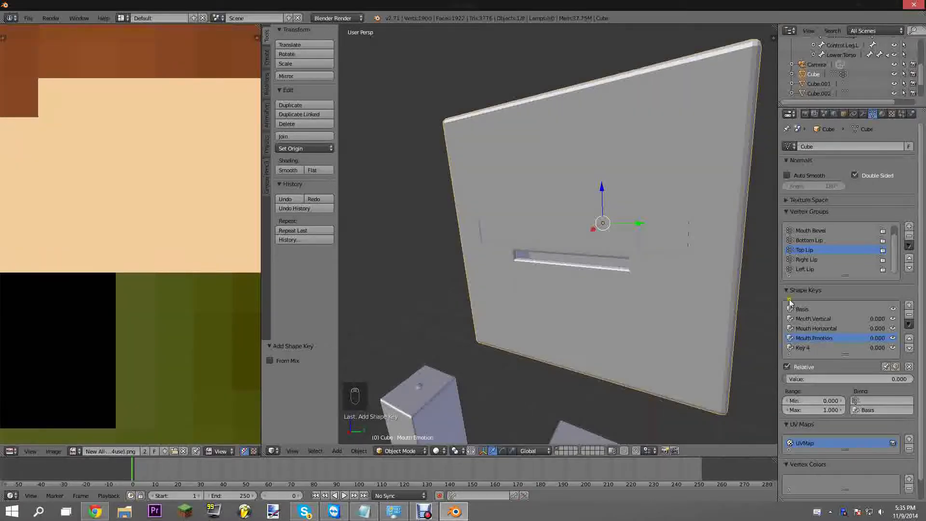
left_click(797, 345)
type("Eye BLin")
key("BackSpace")
key("BackSpace")
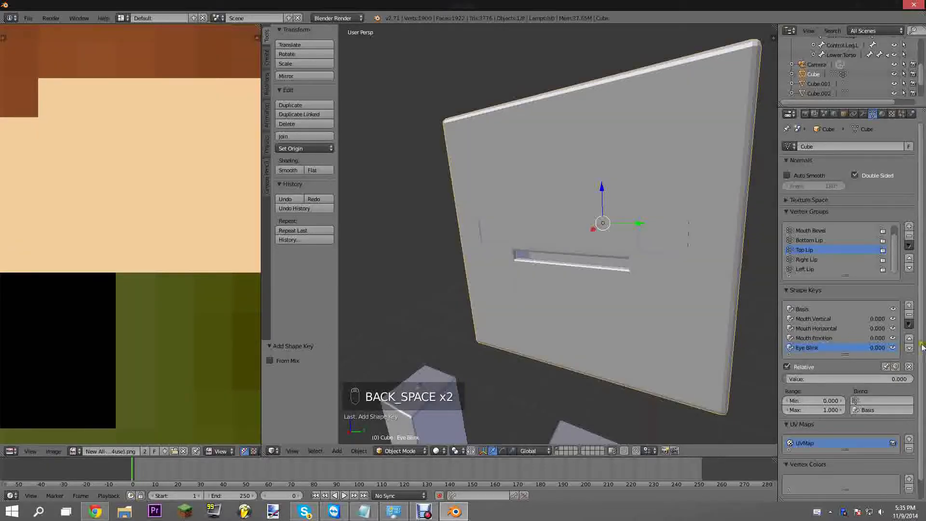
- Add the shape keys Eye Sad and Eye Mad to the head, and remove the surplus Key 7
left_click(812, 308)
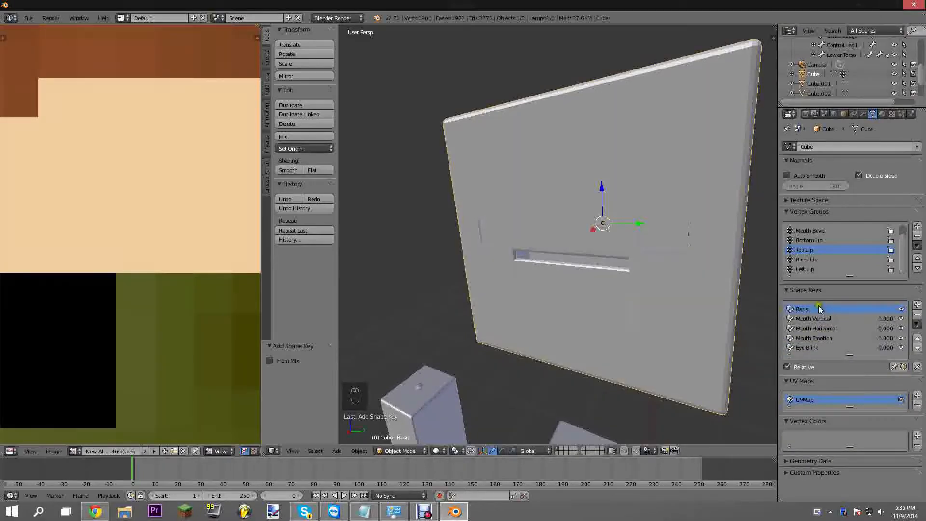
left_click(916, 306)
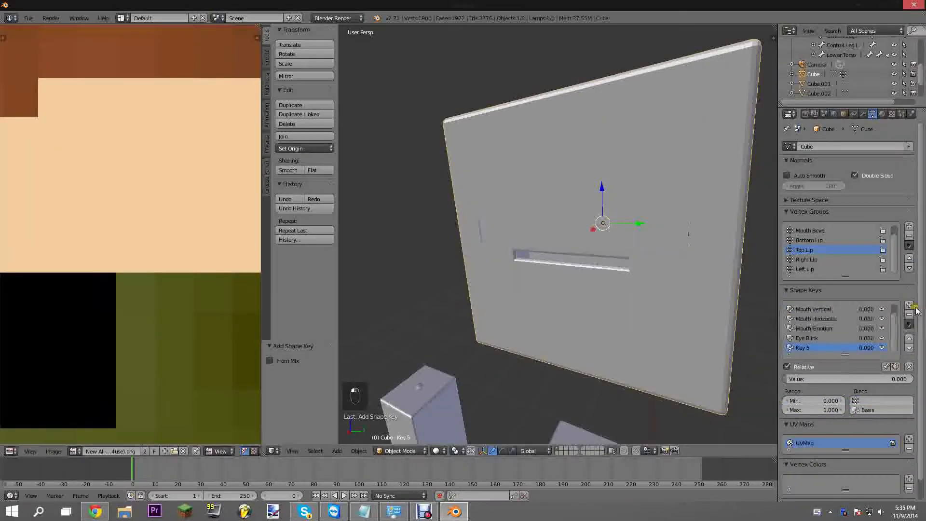
left_click(909, 306)
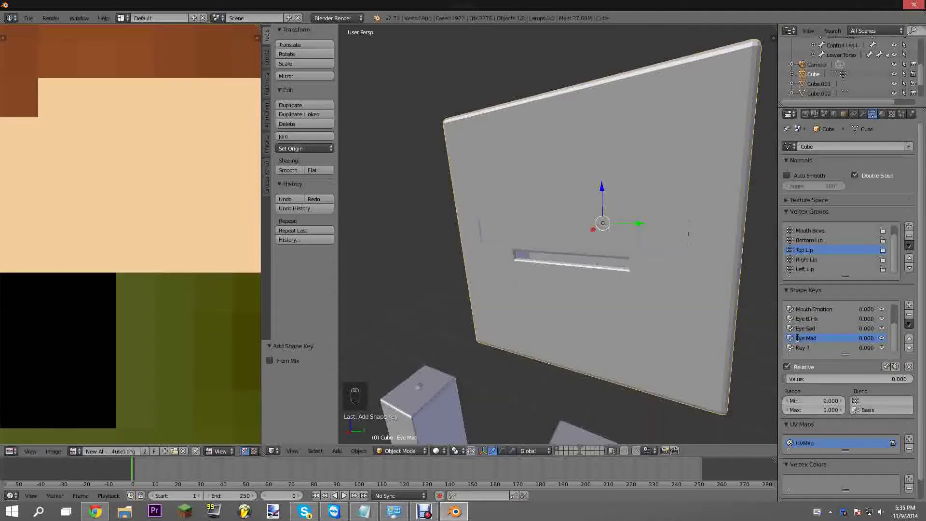
left_click(813, 348)
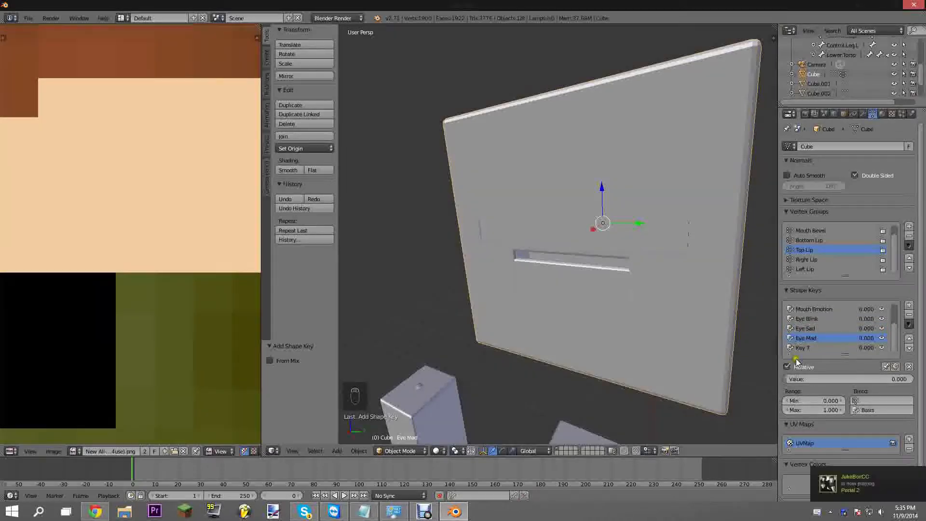
left_click(910, 315)
- Make Mouth Vertical the active shape key and put the head mesh into Edit Mode
middle_click_drag(612, 314, 610, 336)
mouse_move(611, 283)
middle_mouse_down()
mouse_move(620, 209)
mouse_move(599, 200)
mouse_move(608, 279)
middle_mouse_up()
scroll(847, 319, "up", 2)
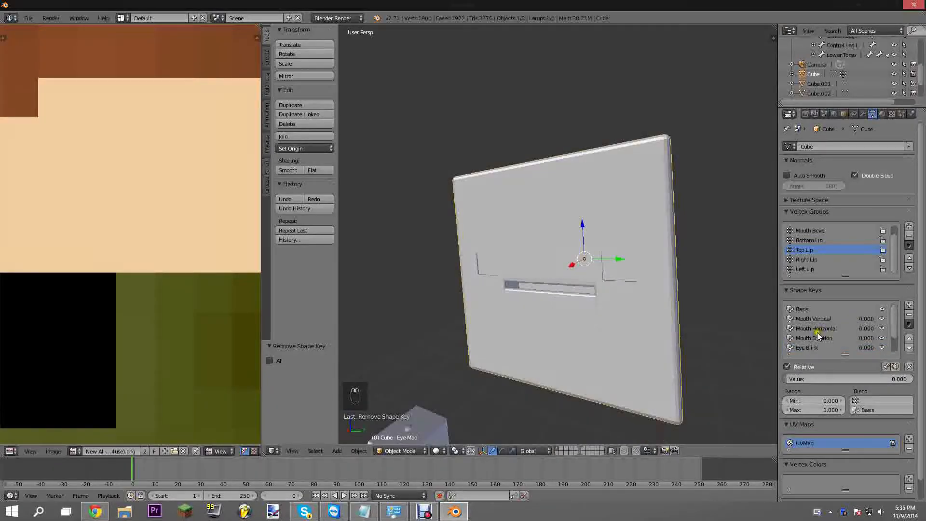
left_click(813, 319)
middle_click_drag(656, 309, 621, 269)
scroll(621, 269, "up", 4)
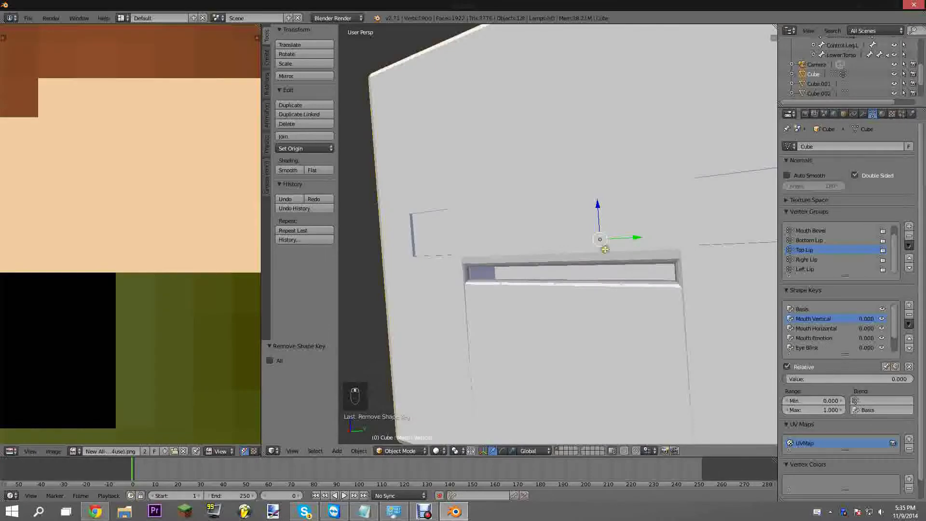
key("Tab")
key("Tab")
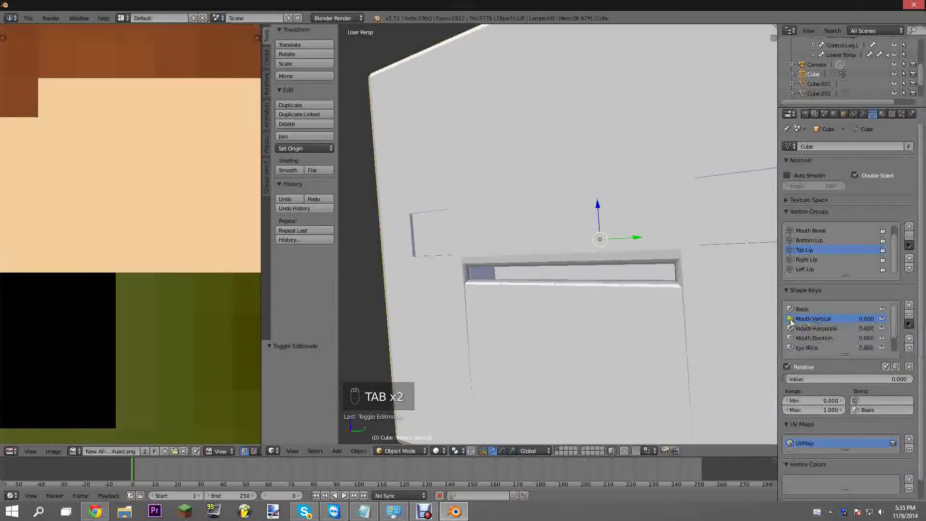
key("Tab")
middle_click_drag(657, 281, 592, 356)
scroll(603, 251, "up", 3)
right_click(585, 342)
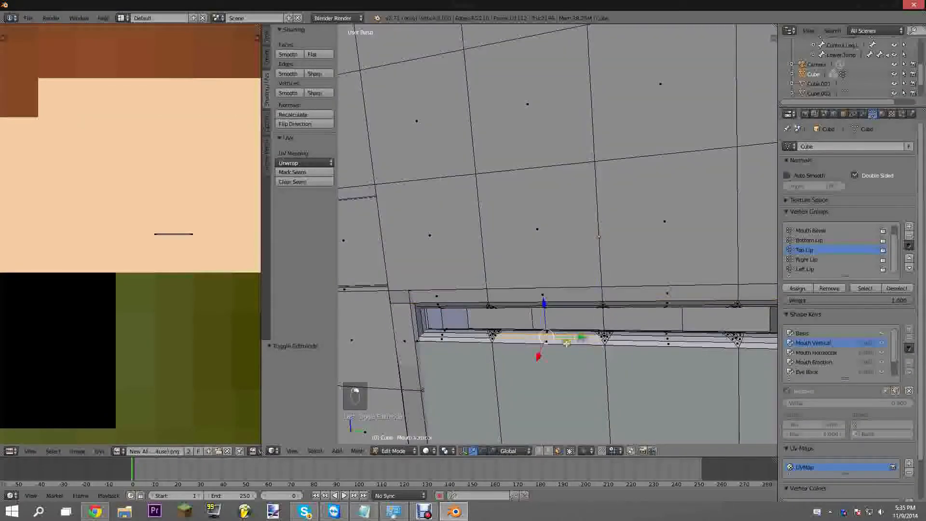
right_click(566, 344, "shift")
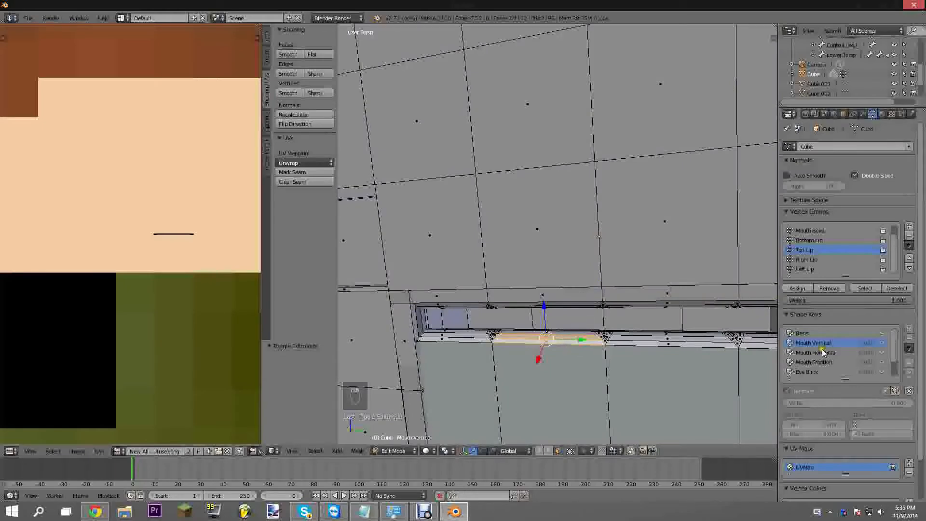
middle_click_drag(606, 352, 603, 319, "shift")
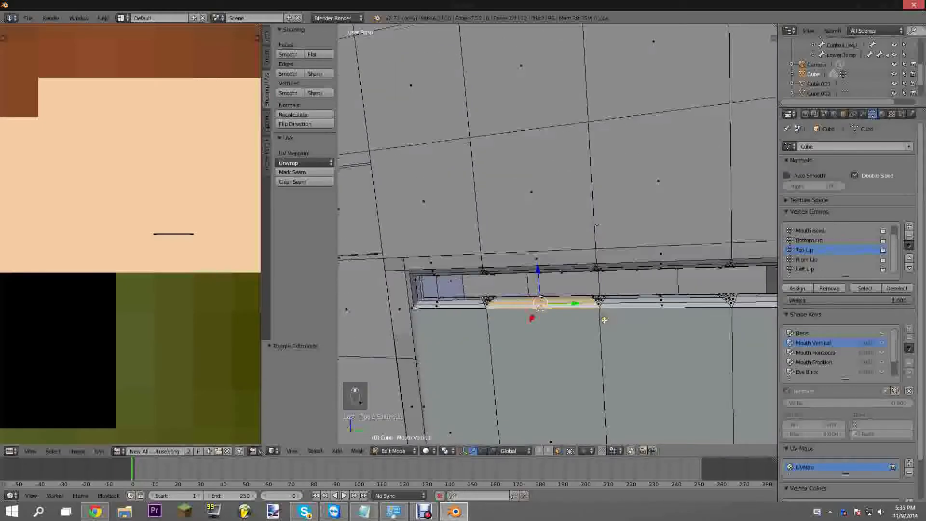
scroll(599, 319, "up", 4)
scroll(585, 354, "down", 3)
right_click(581, 337, "shift")
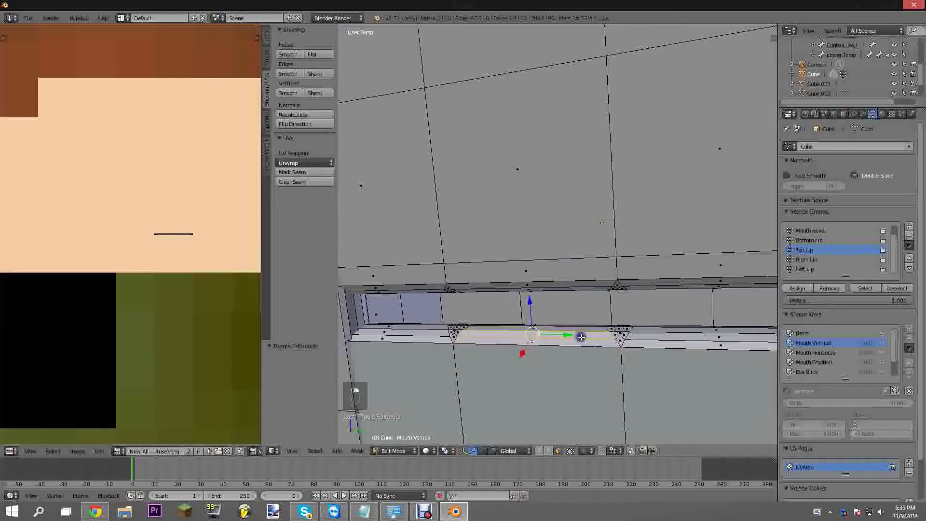
scroll(559, 365, "down", 2)
right_click(562, 228)
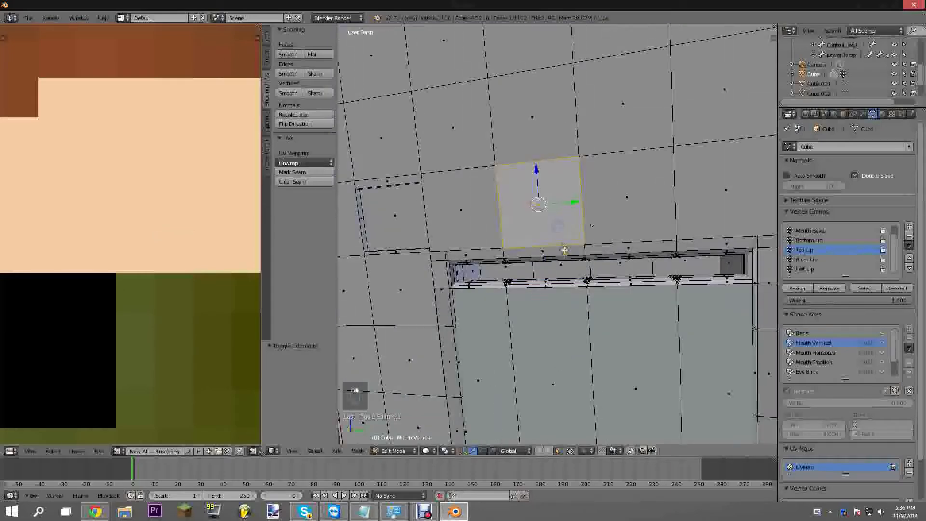
right_click(564, 250)
scroll(566, 261, "up", 2)
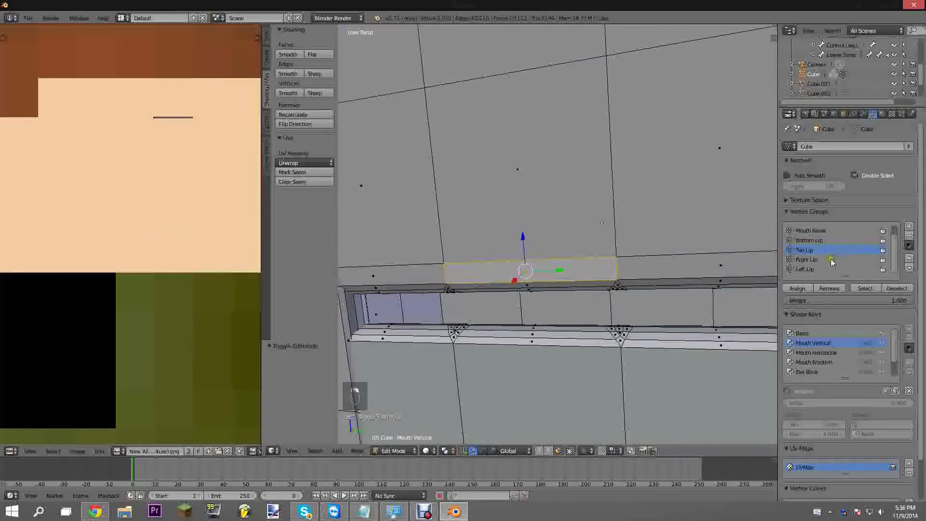
- Select the faces of the Bottom Lip vertex group, leaving out the face above the mouth
left_click(812, 240)
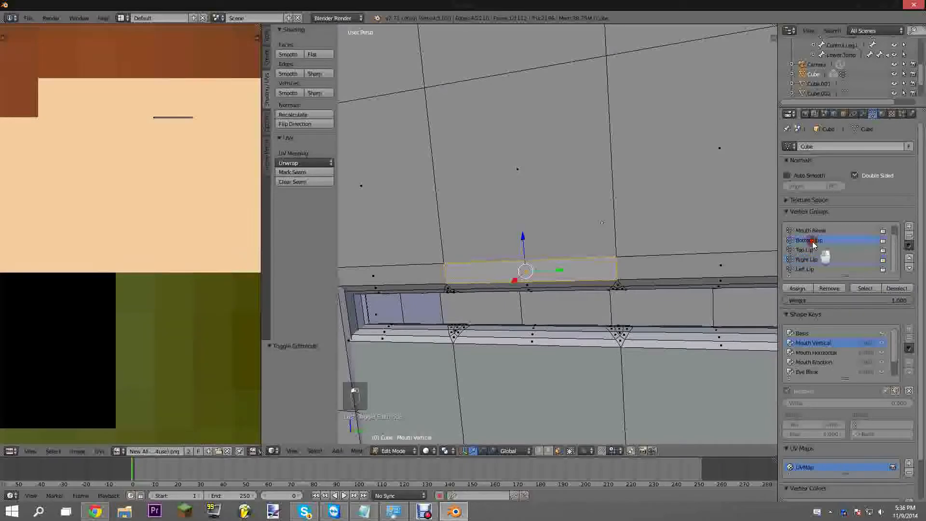
left_click(870, 292)
scroll(633, 313, "down", 5)
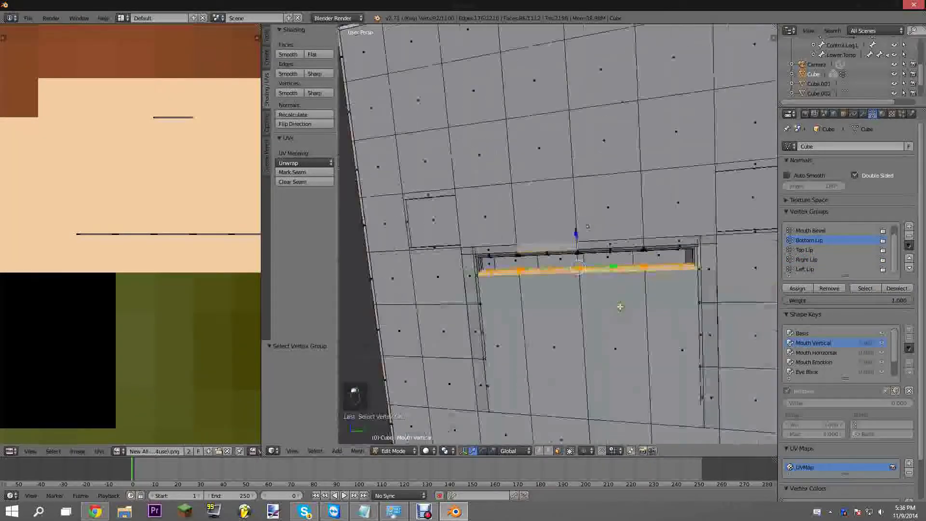
scroll(566, 269, "up", 3)
right_click(531, 256, "shift")
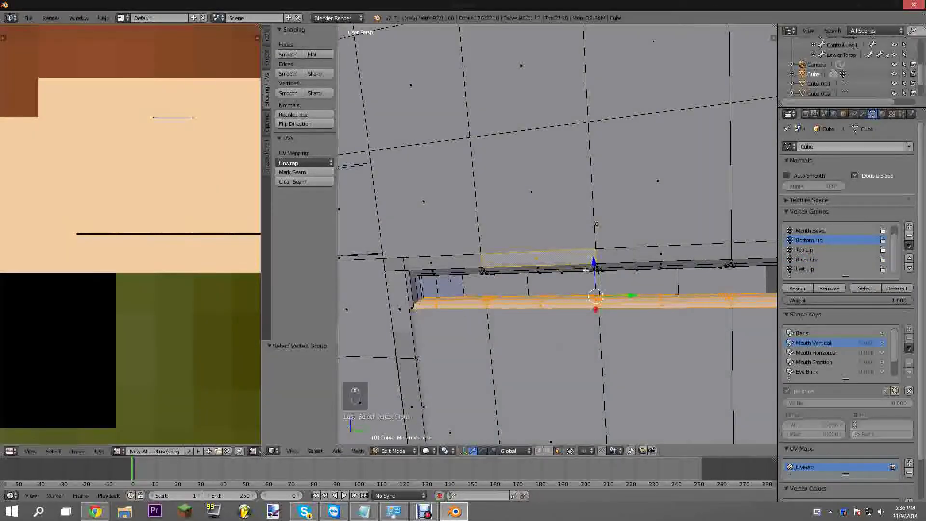
right_click(554, 305)
left_click(865, 288)
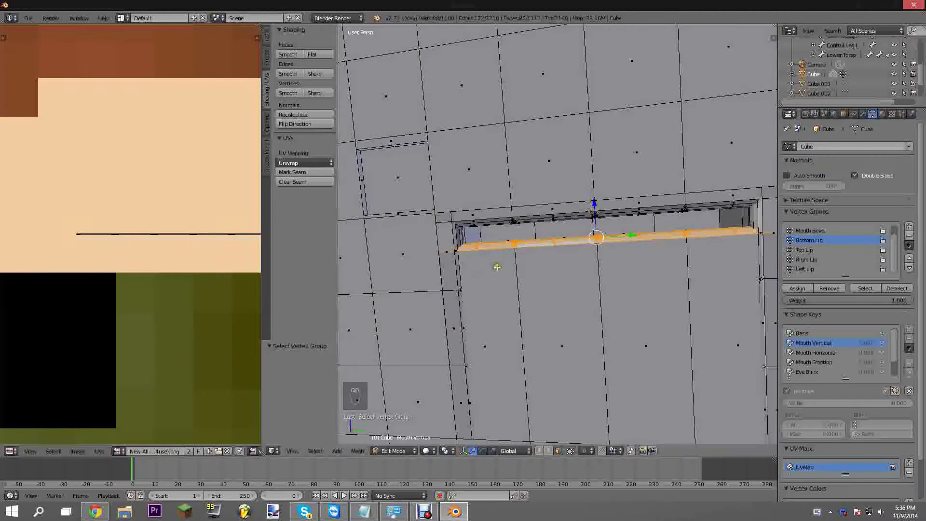
- Move the bottom lip down about 0.237 along Z to open the mouth in the Mouth Vertical shape key
middle_click_drag(496, 266, 563, 225, "shift")
scroll(570, 217, "down", 2)
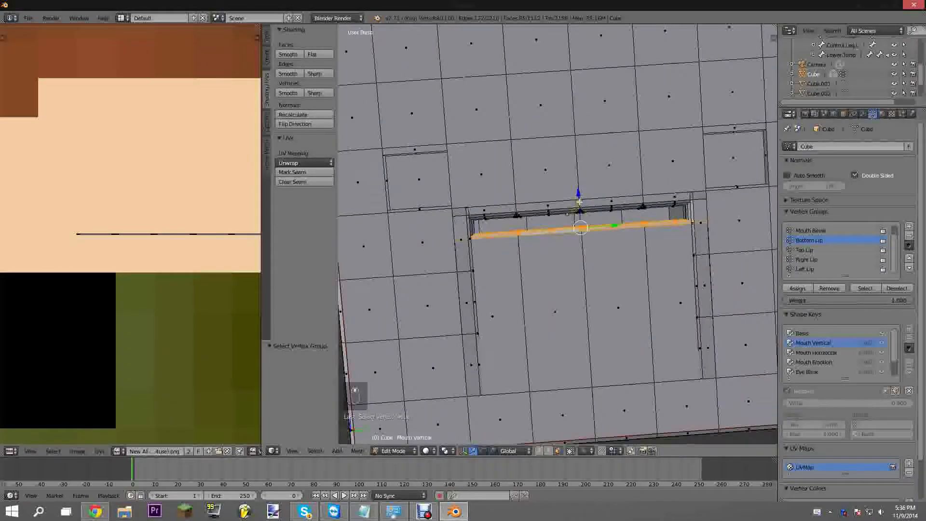
left_click_drag(580, 195, 638, 340)
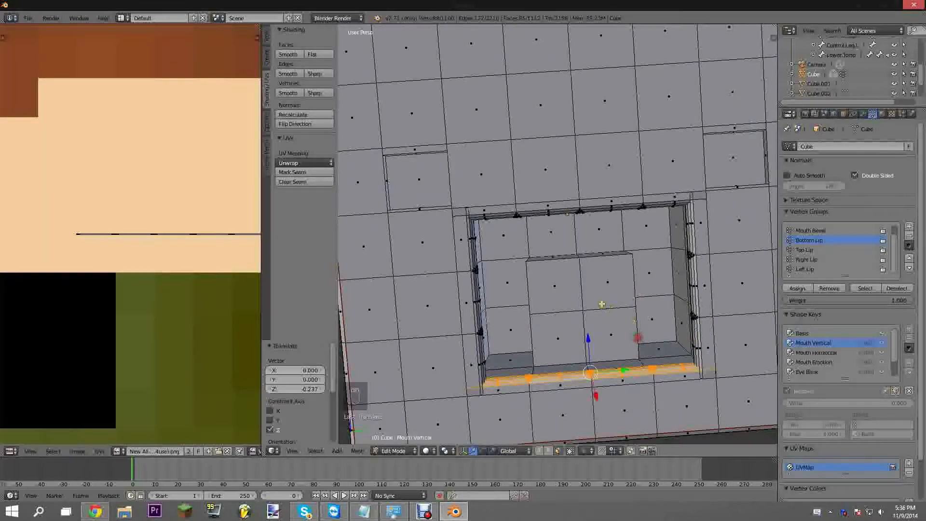
- Replace the selection with the faces of the Top Lip vertex group along the mouth's upper edge
middle_click_drag(638, 340, 577, 315, "shift")
scroll(577, 315, "up", 4)
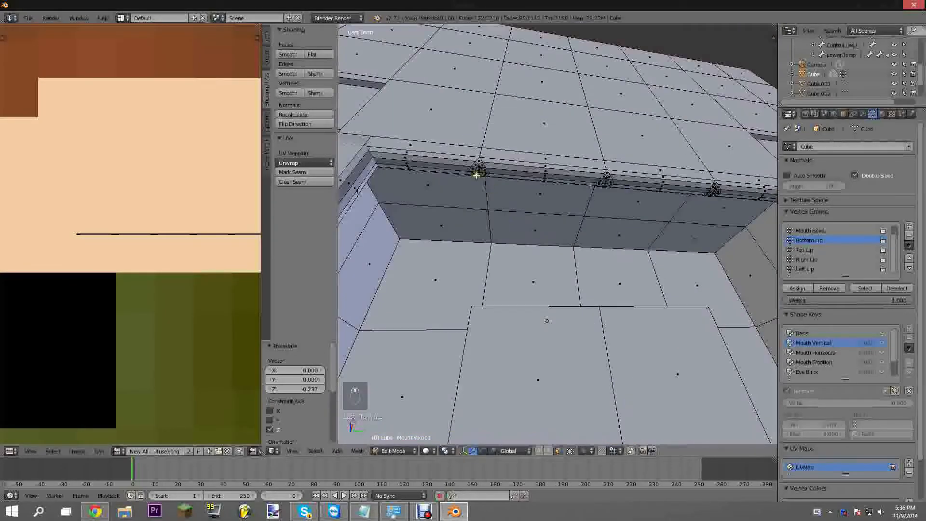
right_click(476, 175)
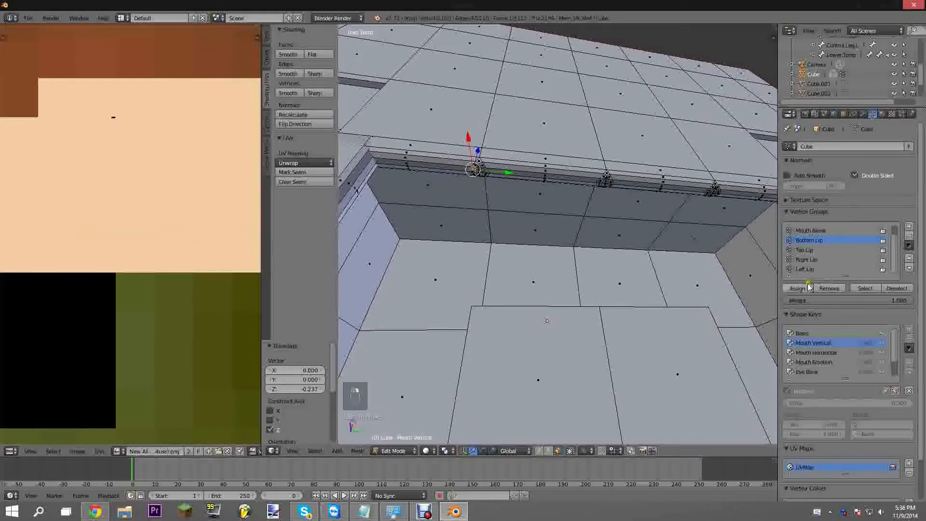
left_click(856, 288)
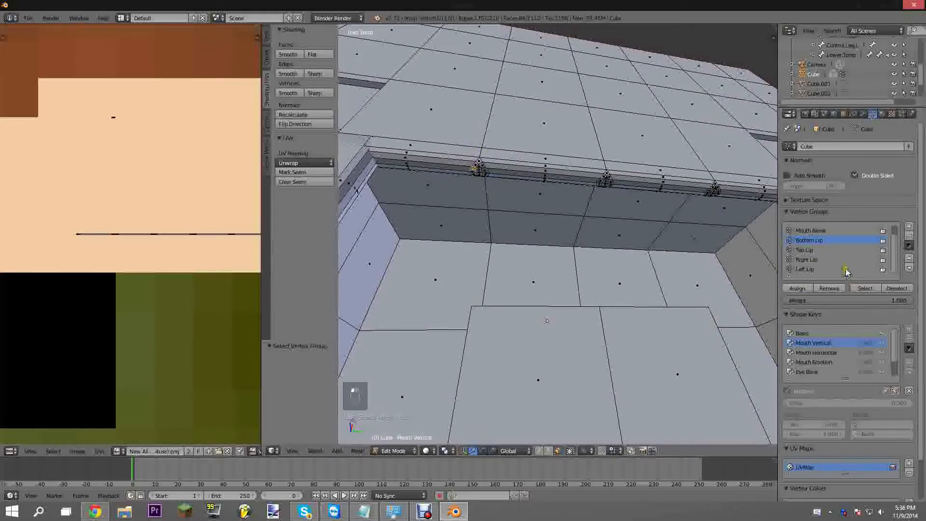
right_click(529, 169)
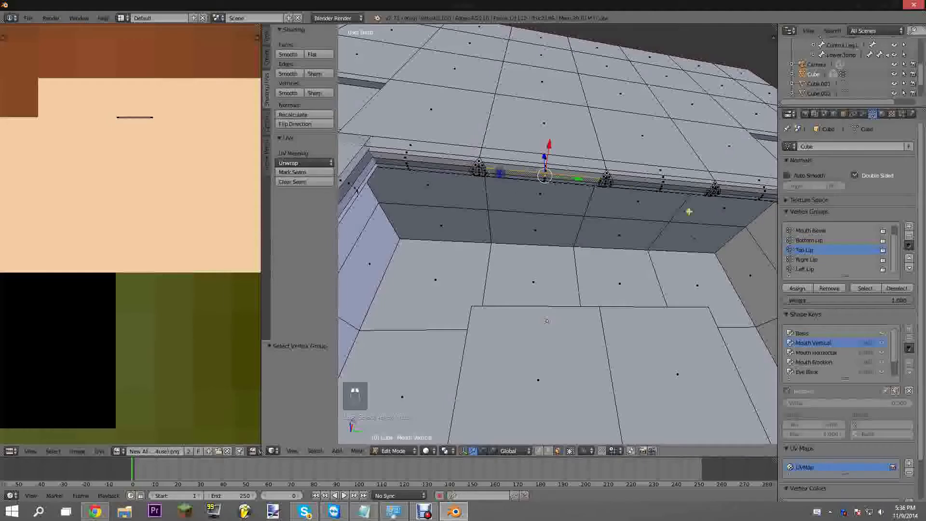
left_click(859, 288)
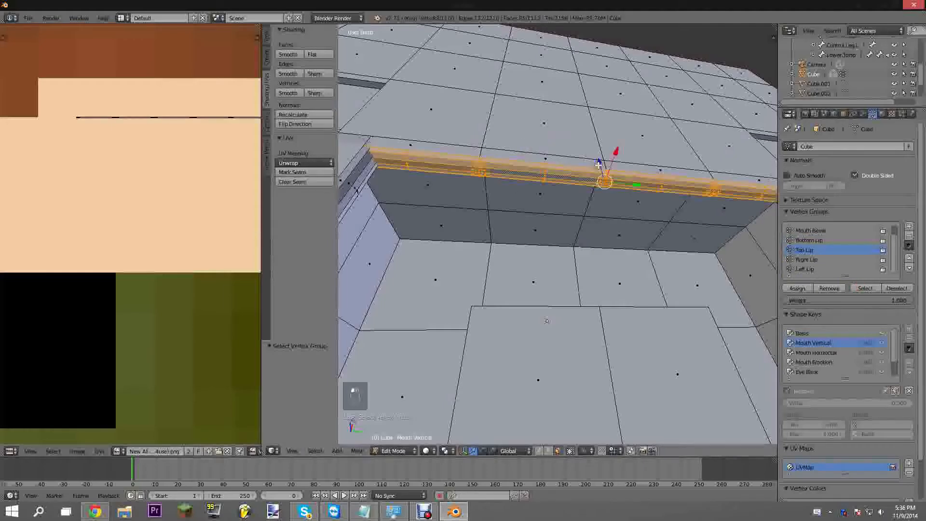
- Raise the top lip about 0.007 along Z in the Mouth Vertical shape key
left_click_drag(598, 164, 598, 157)
scroll(598, 159, "down", 4)
middle_click_drag(598, 159, 687, 229)
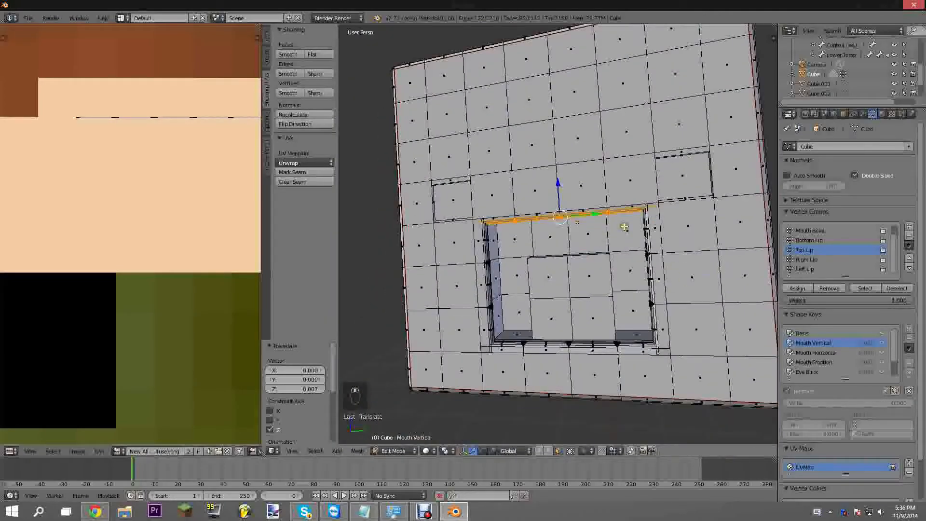
- Preview the Mouth Vertical shape key on the head in Object Mode by varying its value
key("Tab")
scroll(577, 226, "up", 5)
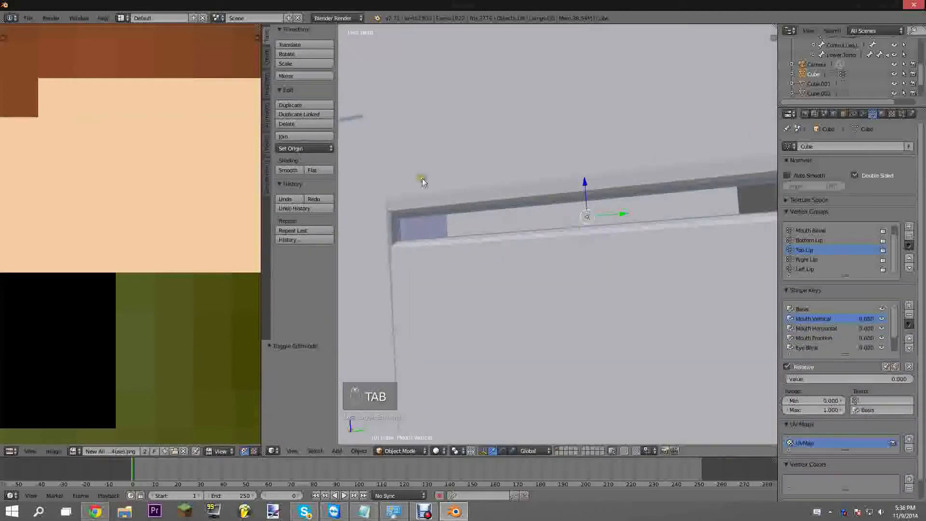
scroll(556, 232, "down", 4)
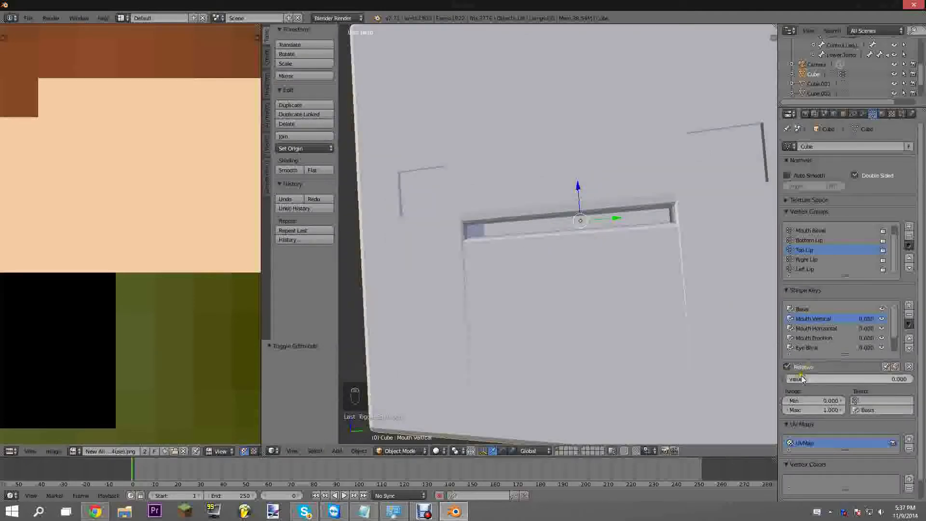
left_click_drag(788, 378, 563, 320)
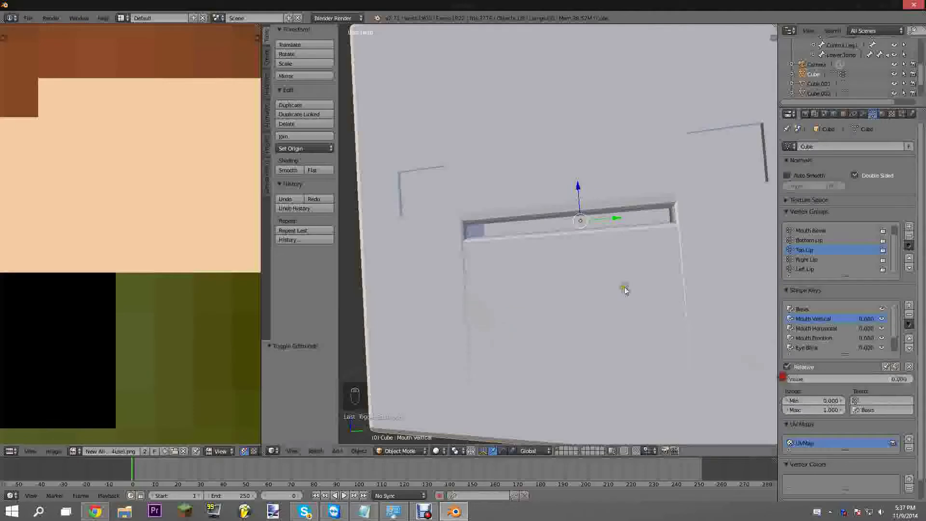
- Edit the mesh in the Mouth Horizontal shape key and select the faces of the Right Lip vertex group
left_click(820, 329)
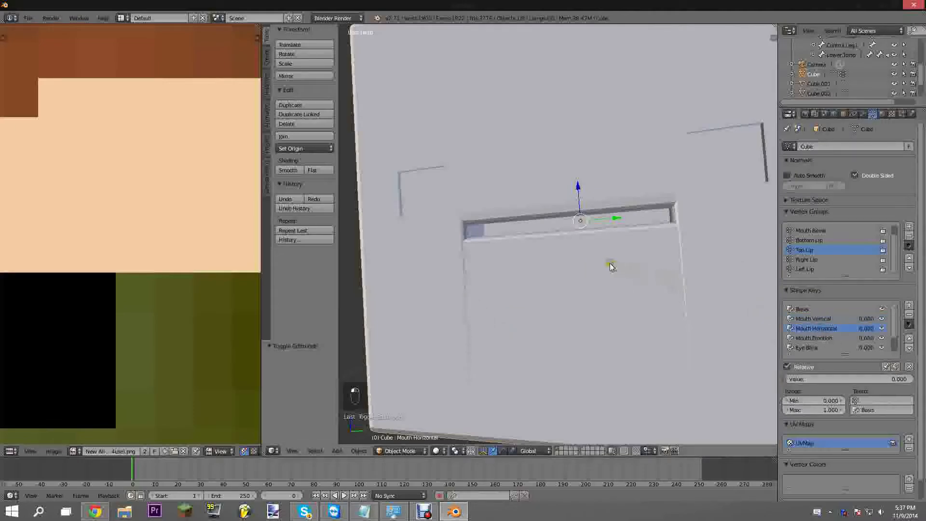
middle_click_drag(612, 264, 572, 260)
key("Tab")
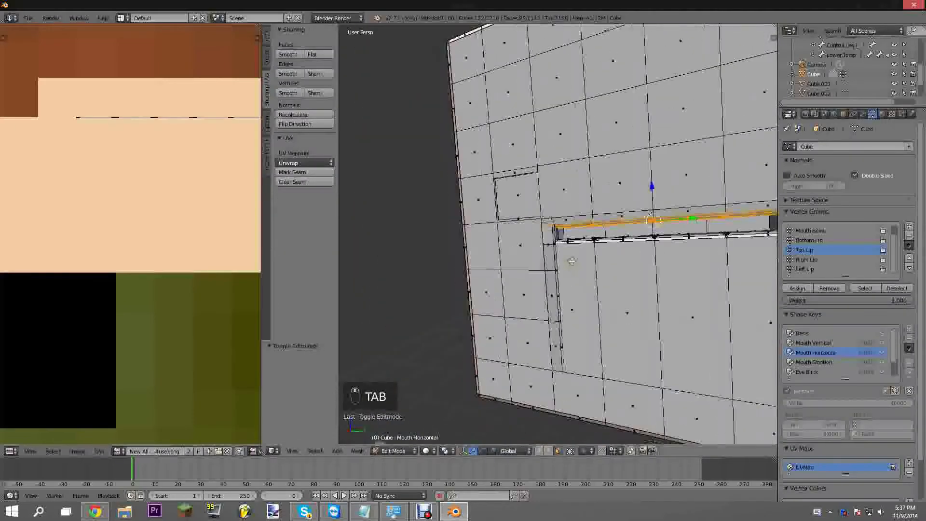
scroll(572, 261, "up", 4)
right_click(549, 239)
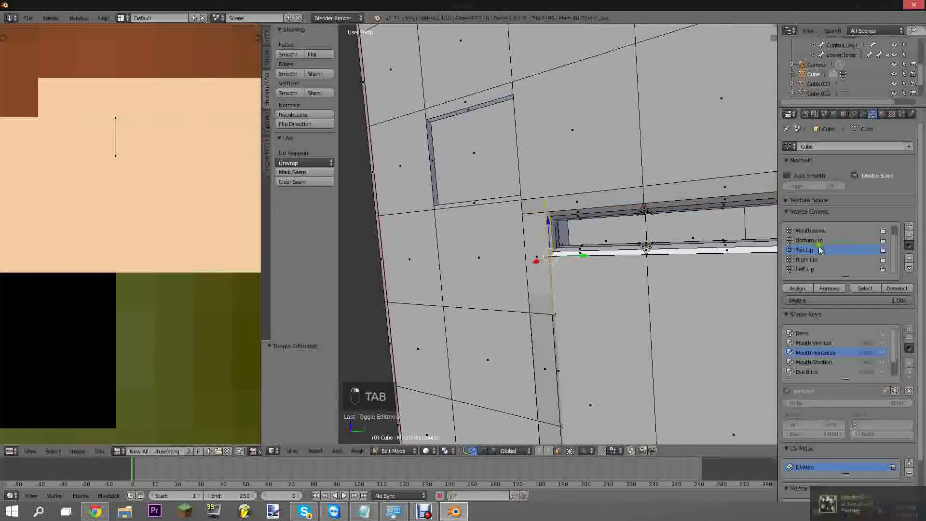
left_click(806, 259)
left_click(797, 288)
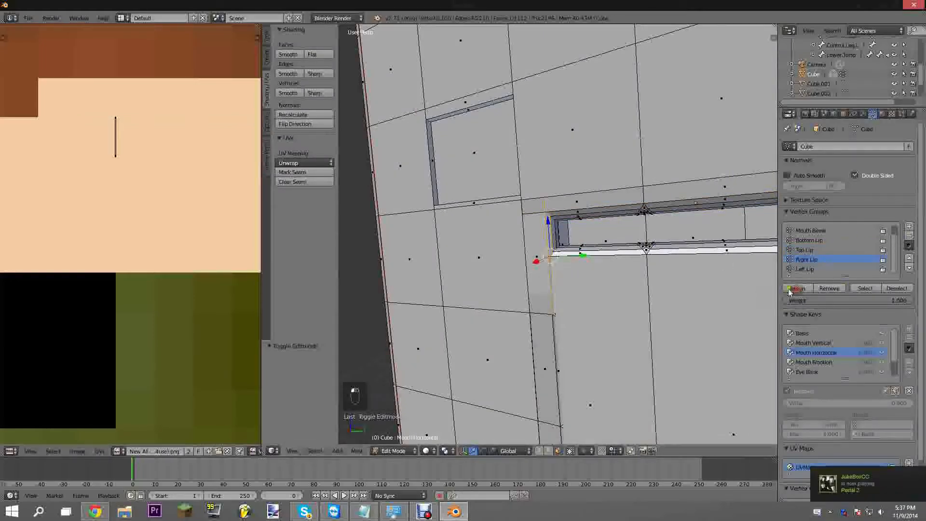
key("ctrl+z")
left_click(858, 290)
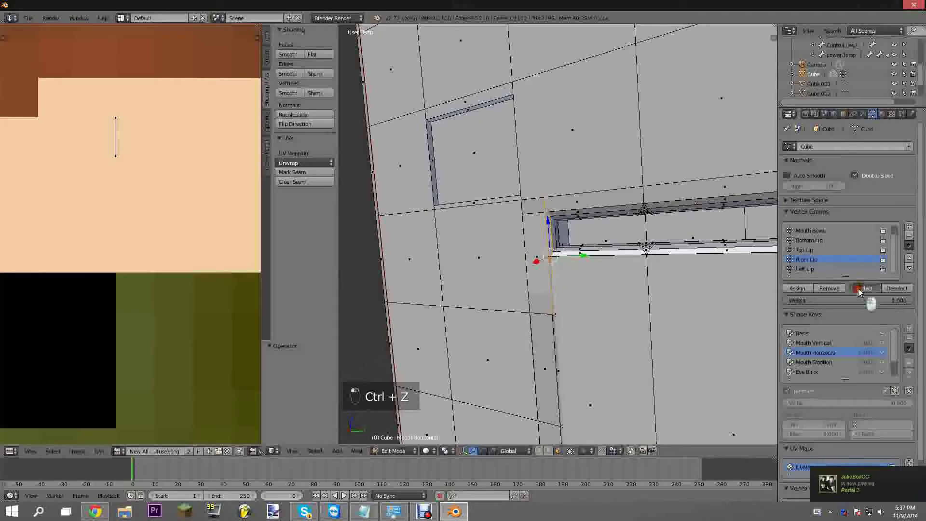
- Shift the right lip inward along Y by about 0.060 and then about 0.073 in the Mouth Horizontal shape key
scroll(627, 315, "down", 4)
middle_click_drag(597, 299, 620, 301, "shift")
left_click_drag(617, 300, 650, 302)
middle_click_drag(650, 303, 597, 311)
scroll(597, 311, "up", 5)
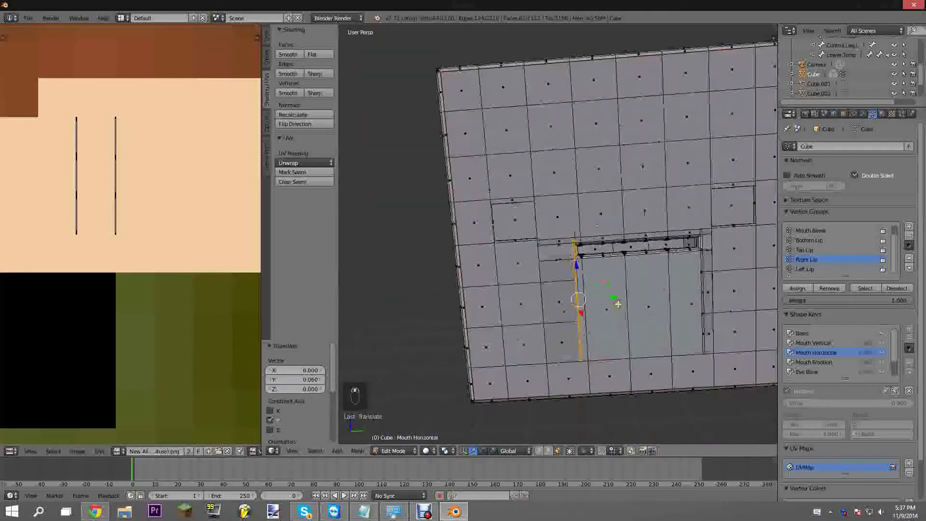
left_click_drag(617, 314, 672, 320)
middle_click_drag(672, 320, 656, 262)
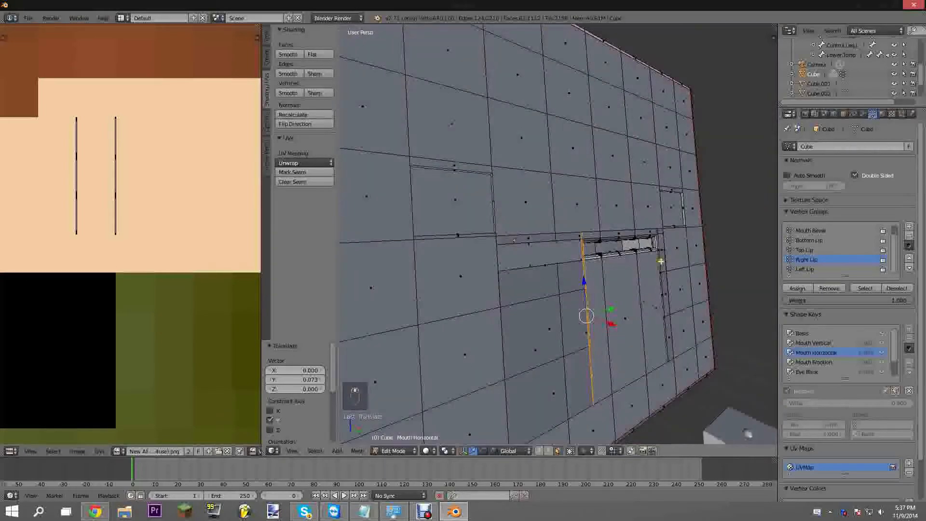
- Select the faces of the Left Lip vertex group and move them inward along Y to narrow the mouth
scroll(662, 260, "up", 3)
right_click(709, 250)
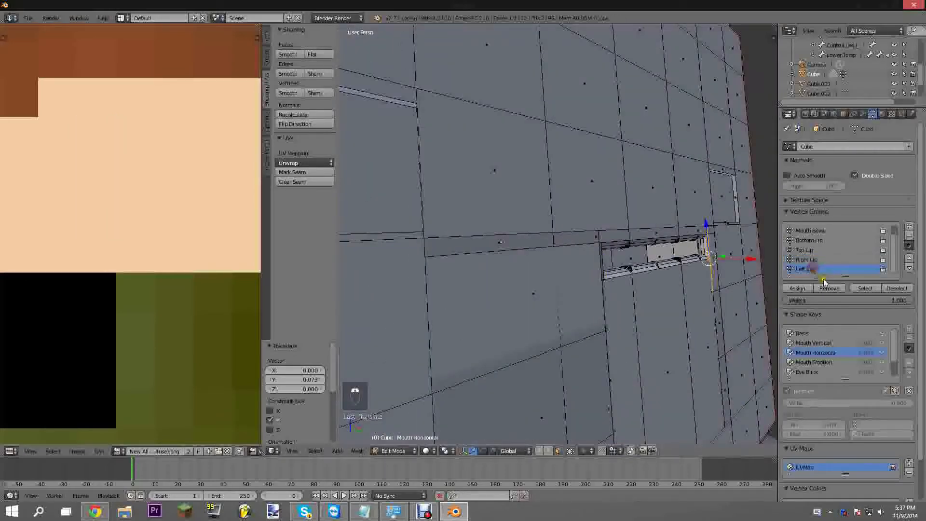
left_click(865, 288)
middle_click_drag(694, 309, 659, 278)
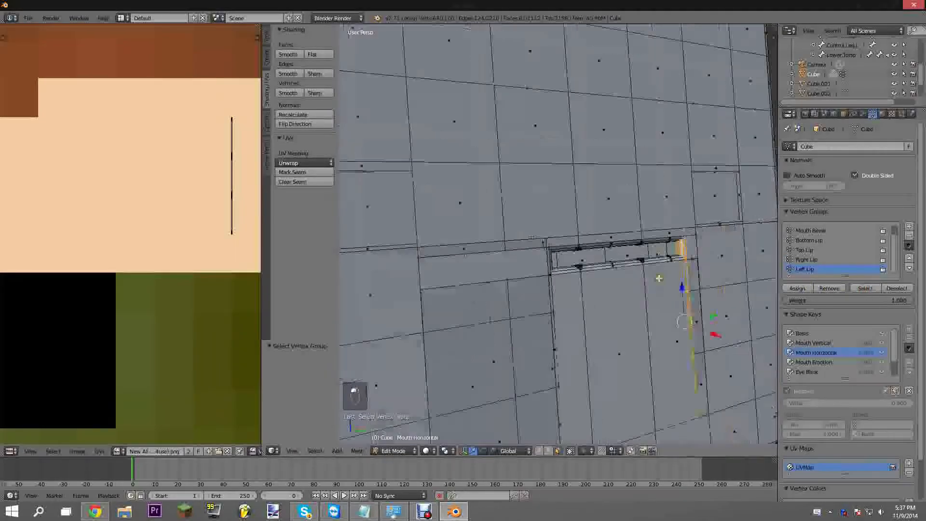
scroll(659, 278, "down", 3)
key("g")
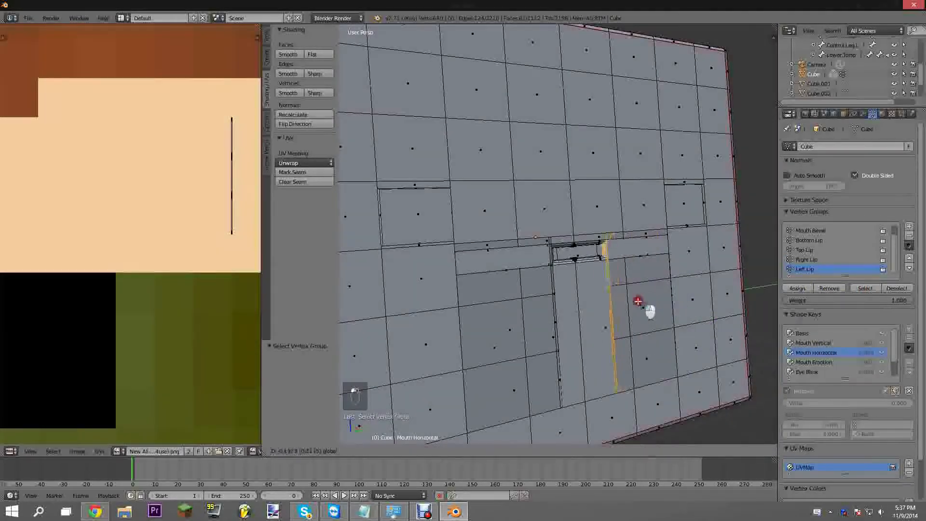
left_click(639, 312)
- Preview the Mouth Horizontal and Mouth Vertical shape keys together in Object Mode, then return both values to 0
scroll(639, 311, "down", 4)
middle_click_drag(639, 311, 634, 282)
key("Tab")
scroll(634, 280, "up", 3)
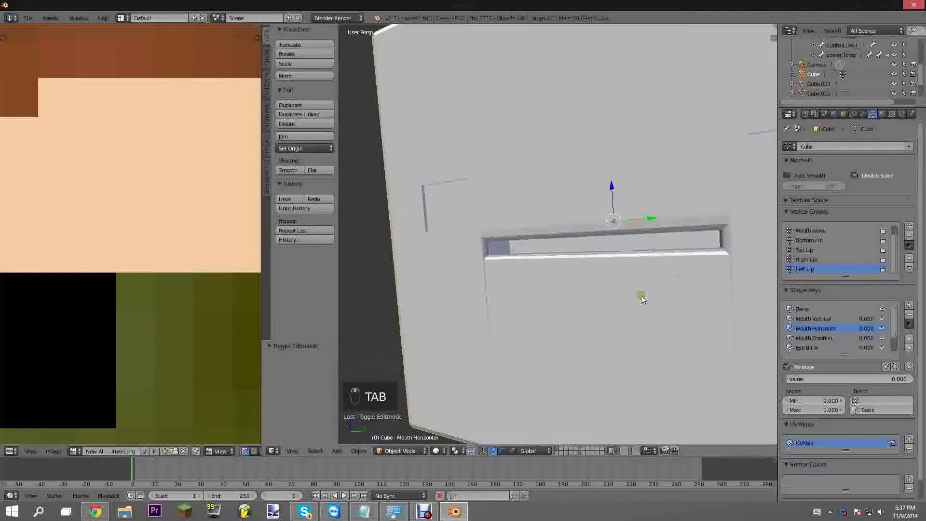
mouse_move(790, 380)
left_mouse_down()
mouse_move(922, 360)
mouse_move(748, 372)
mouse_move(921, 362)
mouse_move(796, 356)
mouse_move(796, 379)
left_mouse_up()
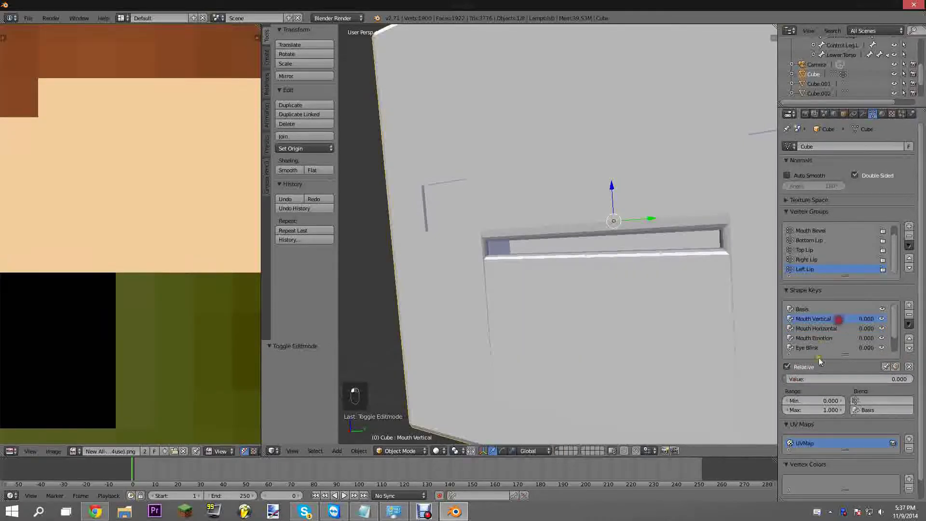
left_click(870, 320)
mouse_move(871, 320)
left_mouse_down()
mouse_move(878, 316)
mouse_move(875, 328)
left_mouse_up()
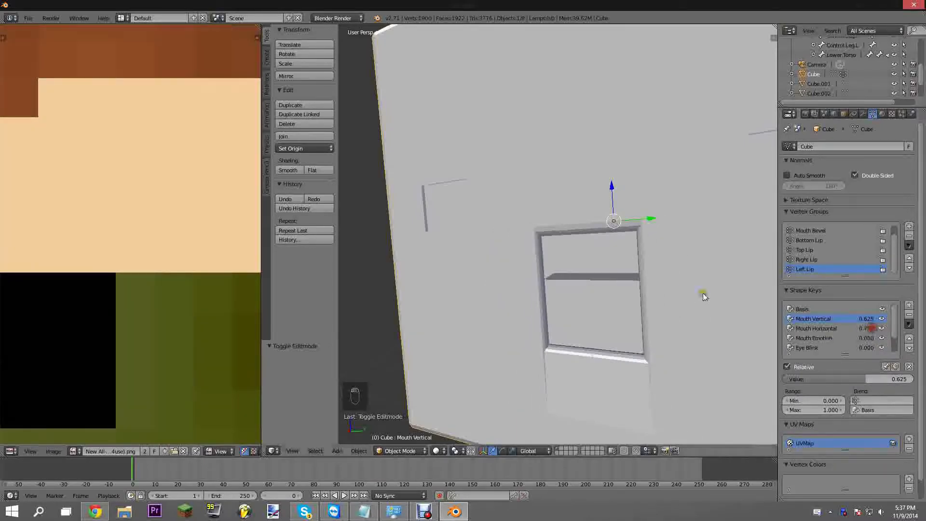
middle_click_drag(702, 293, 596, 270)
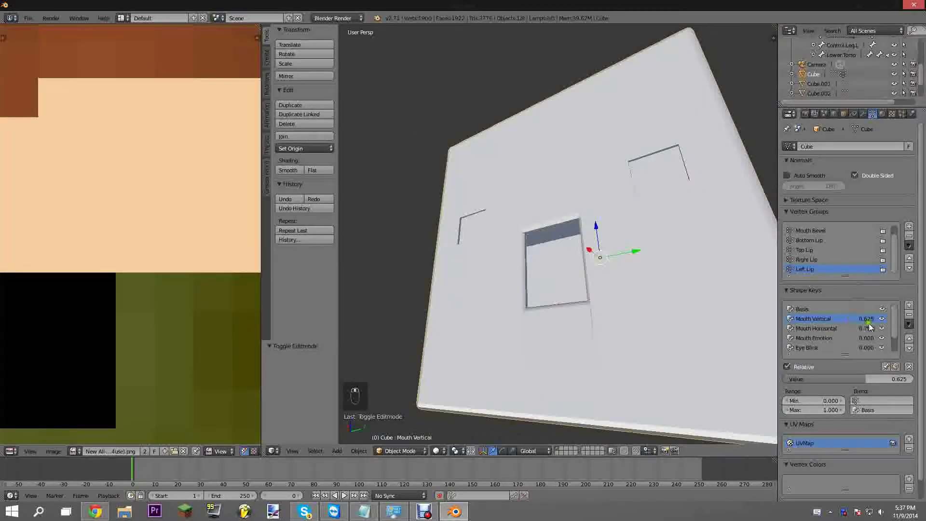
left_click_drag(868, 320, 792, 320)
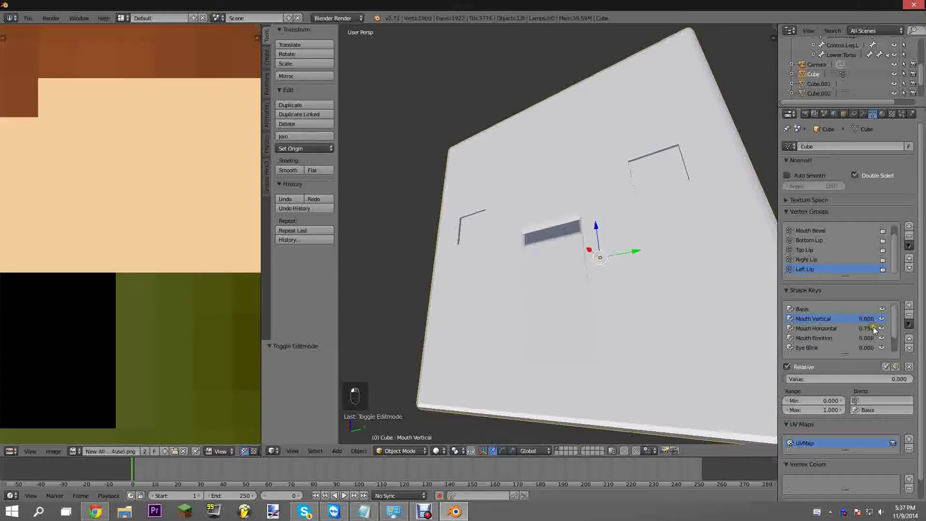
left_click_drag(872, 326, 829, 324)
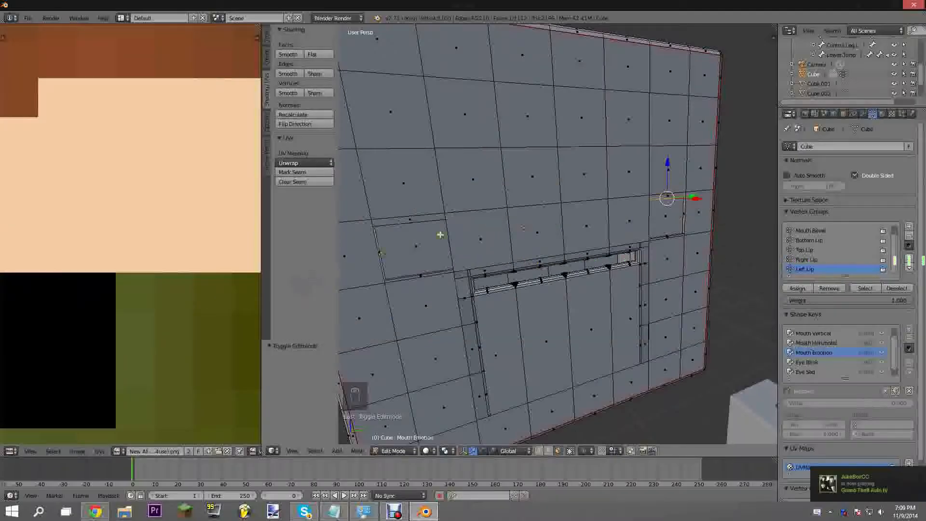
- In the Mouth Emotion shape key, select all the bevel faces of one middle segment of the bottom lip, including the inner side
middle_click_drag(440, 234, 499, 224)
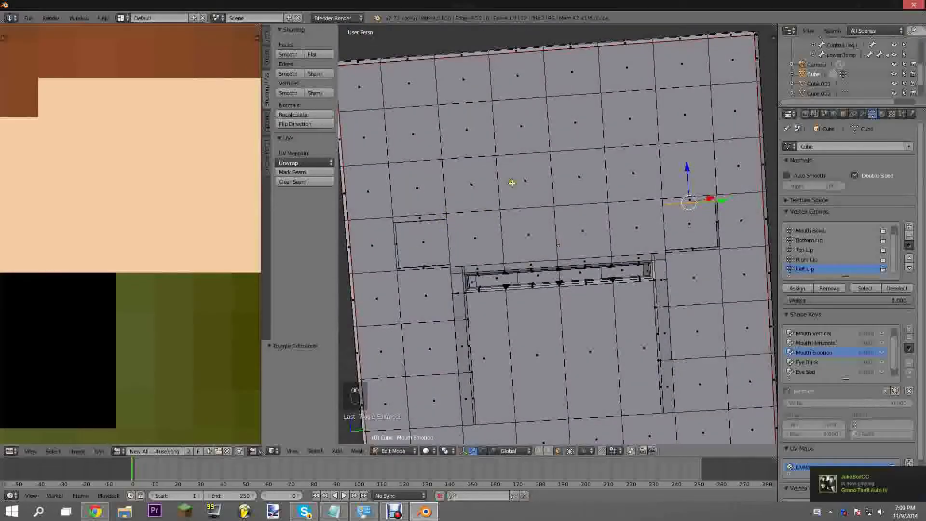
scroll(630, 205, "down", 2)
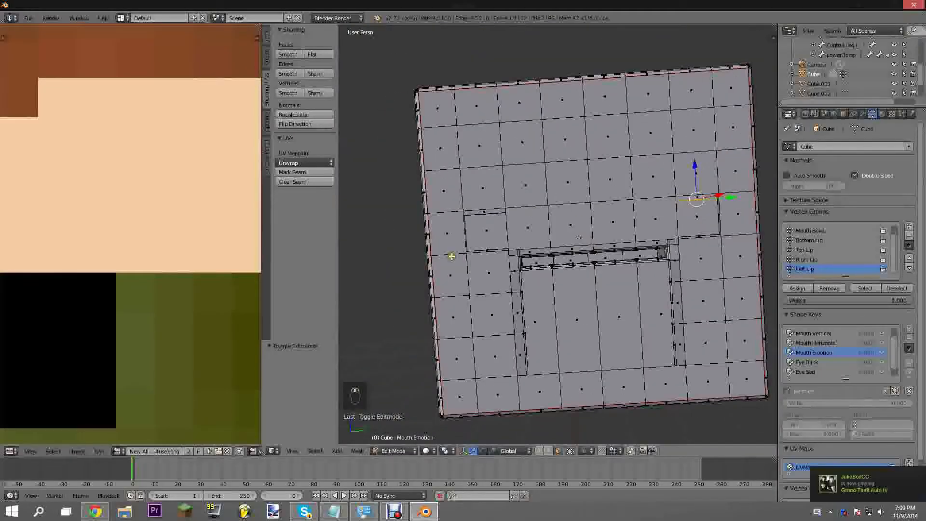
mouse_move(590, 202)
middle_mouse_down()
mouse_move(612, 205)
mouse_move(595, 260)
mouse_move(573, 252)
mouse_move(579, 279)
mouse_move(554, 247)
middle_mouse_up()
scroll(579, 279, "up", 4)
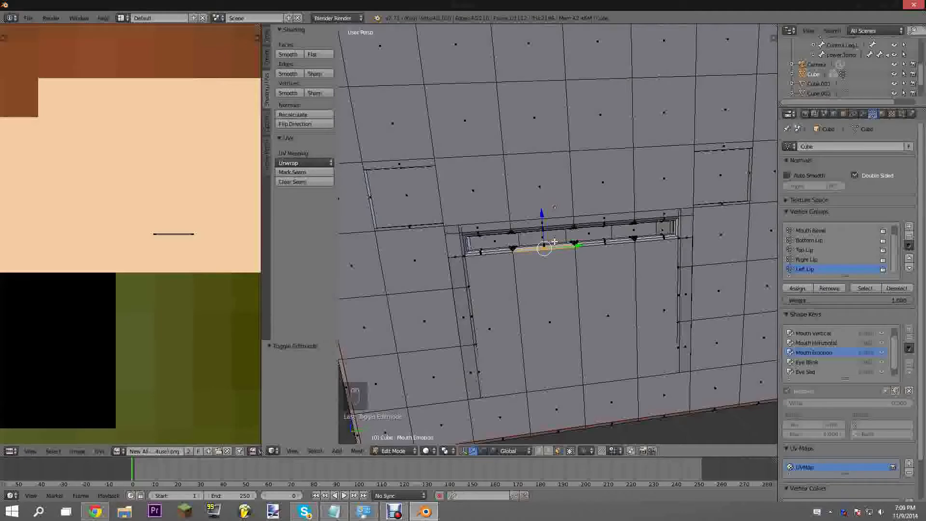
mouse_move(562, 252)
middle_mouse_down()
mouse_move(630, 281)
mouse_move(531, 284)
mouse_move(576, 287)
middle_mouse_up()
right_click(533, 287, "shift")
right_click(542, 288, "shift")
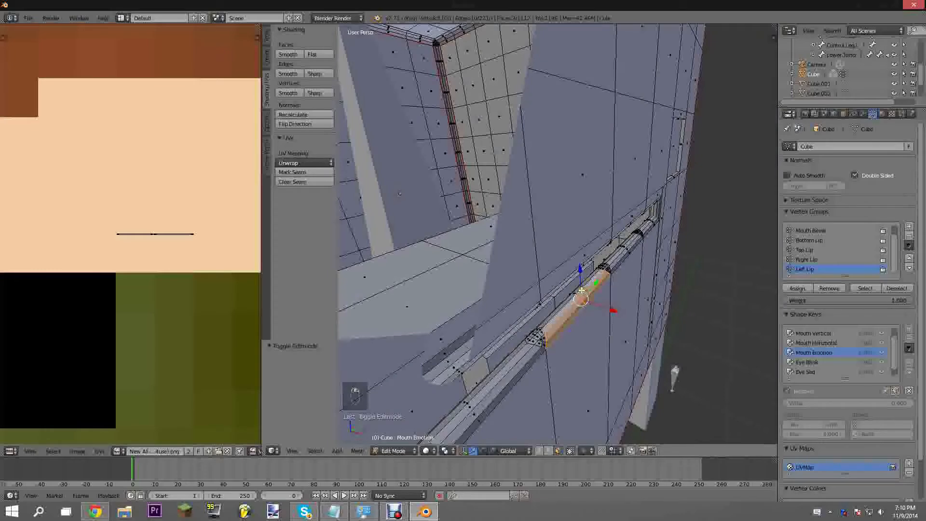
right_click(582, 289, "shift")
middle_click_drag(582, 288, 656, 304)
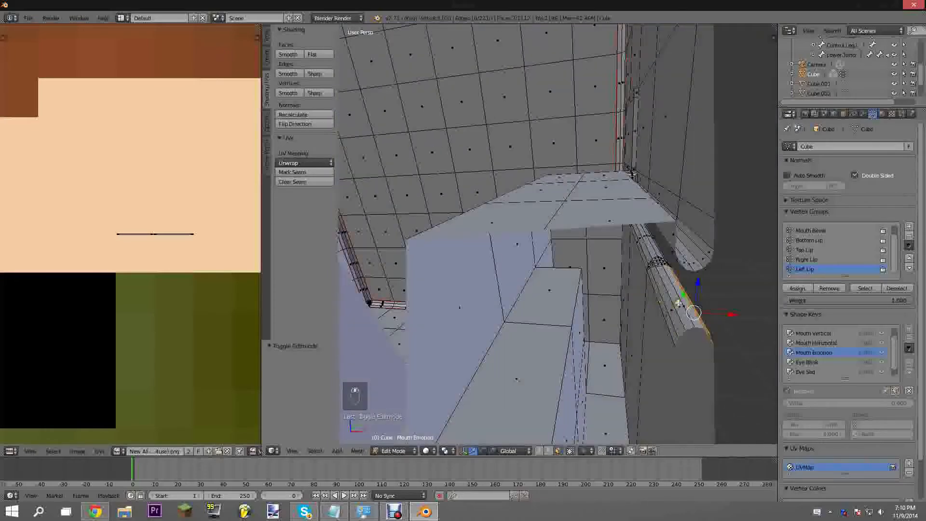
right_click(674, 307, "shift")
right_click(677, 312, "shift")
right_click(674, 310, "shift")
right_click(682, 310, "shift")
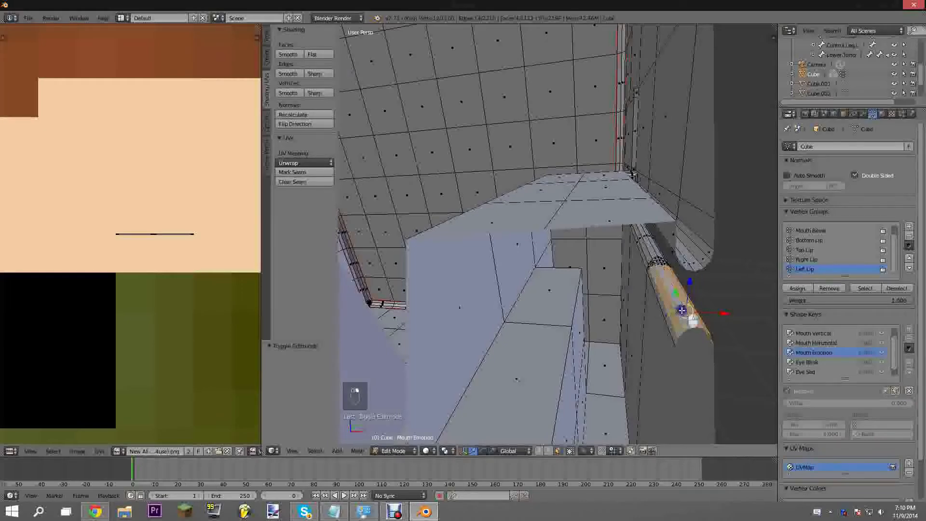
- Extend the selection to the adjacent middle segment of the bottom lip and lower both about 0.010 along Z
middle_click_drag(677, 303, 614, 288)
key("l")
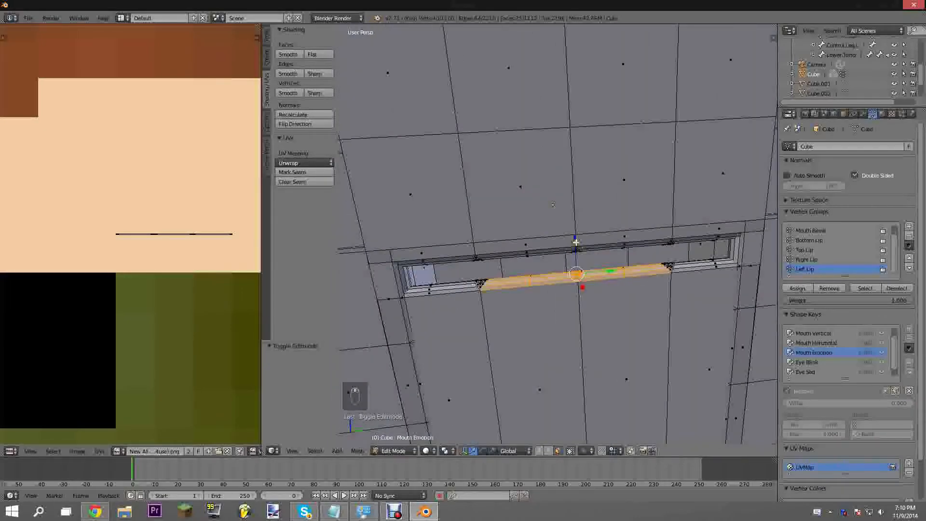
left_click_drag(575, 241, 584, 263)
- Select the bevel faces of the bottom lip's end segment on the character's right side
scroll(491, 299, "up", 2)
middle_click_drag(490, 300, 551, 246, "shift")
scroll(499, 239, "up", 1)
scroll(499, 253, "down", 2)
right_click(516, 245)
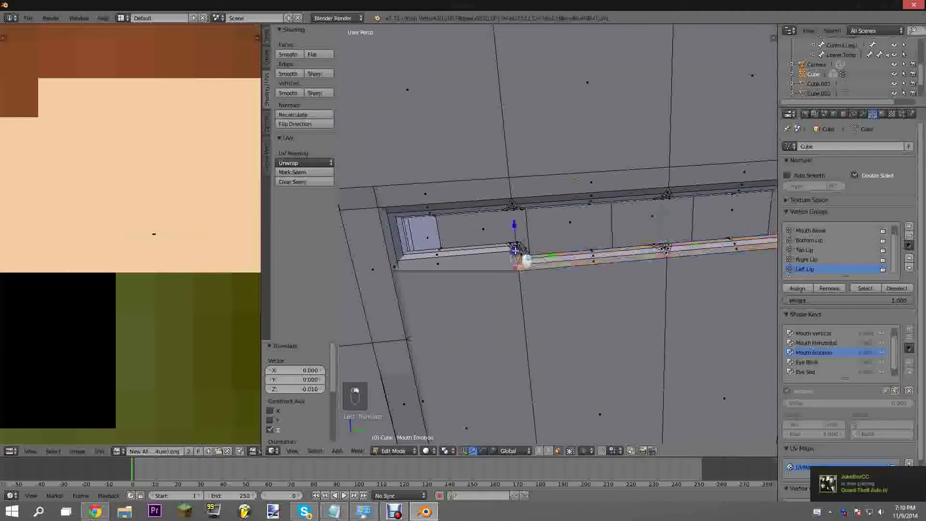
right_click(468, 253)
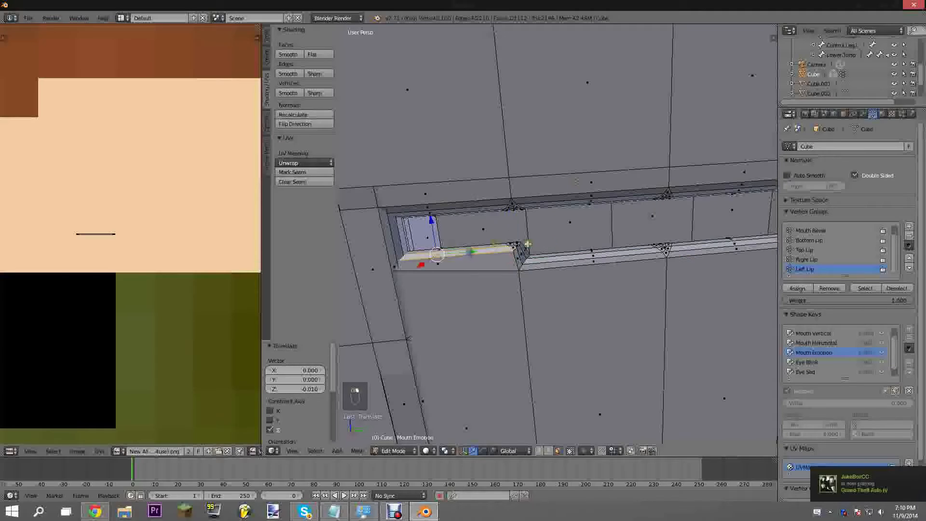
middle_click_drag(528, 244, 635, 260)
right_click(543, 258, "shift")
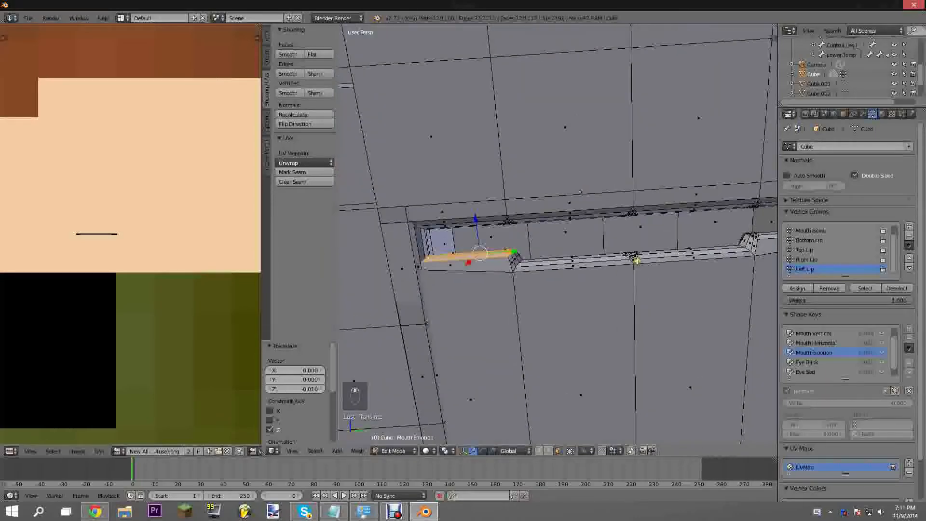
- Rotate the selected end segment about 7.35° around X and lower it about 0.005 along Z to meet the middle
key("r")
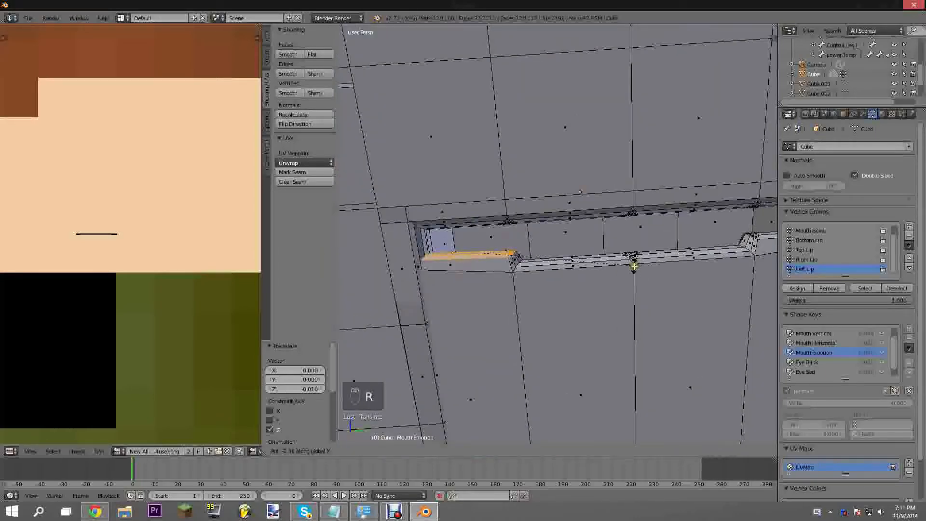
left_click(619, 273)
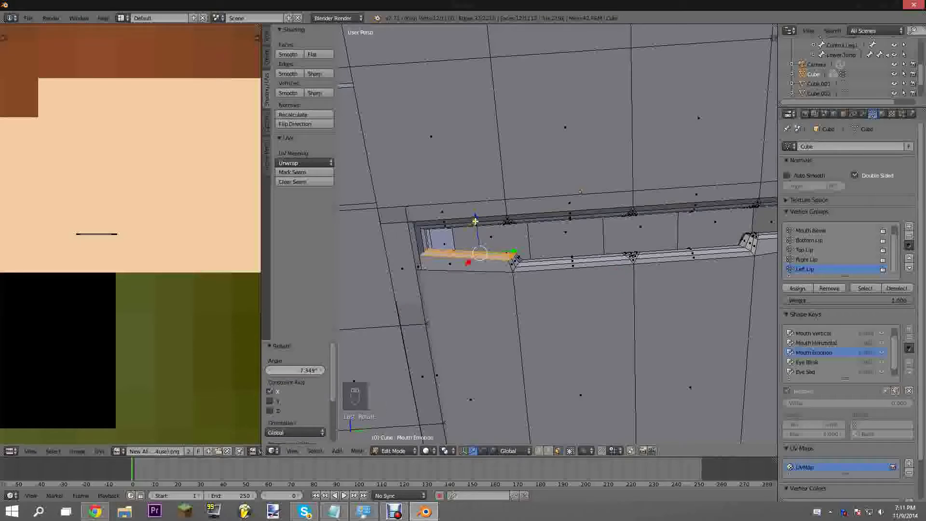
left_click_drag(475, 221, 475, 228)
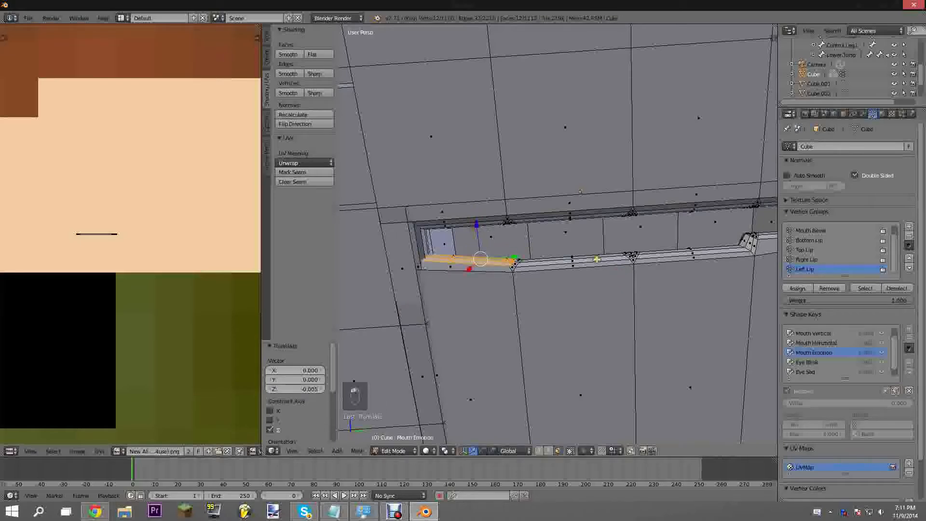
- Select the bevel faces of the bottom lip's opposite end segment, on the character's left side
middle_click_drag(596, 259, 565, 278)
right_click(618, 263)
middle_click_drag(628, 273, 627, 311)
right_click(635, 313, "shift")
right_click(631, 312, "shift")
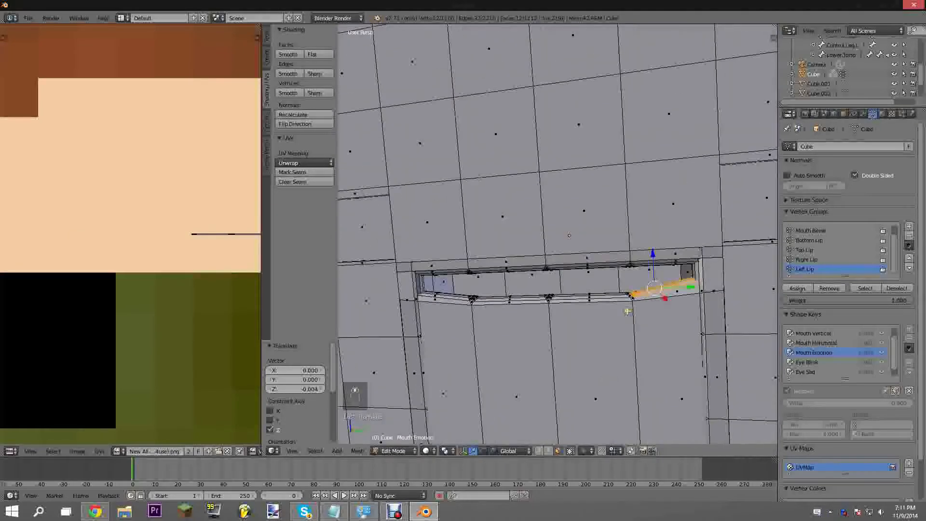
middle_click_drag(597, 284, 585, 292)
- In Object Mode, set the Mouth Emotion shape key's value to 1.000 and its range minimum to -1.000
key("Tab")
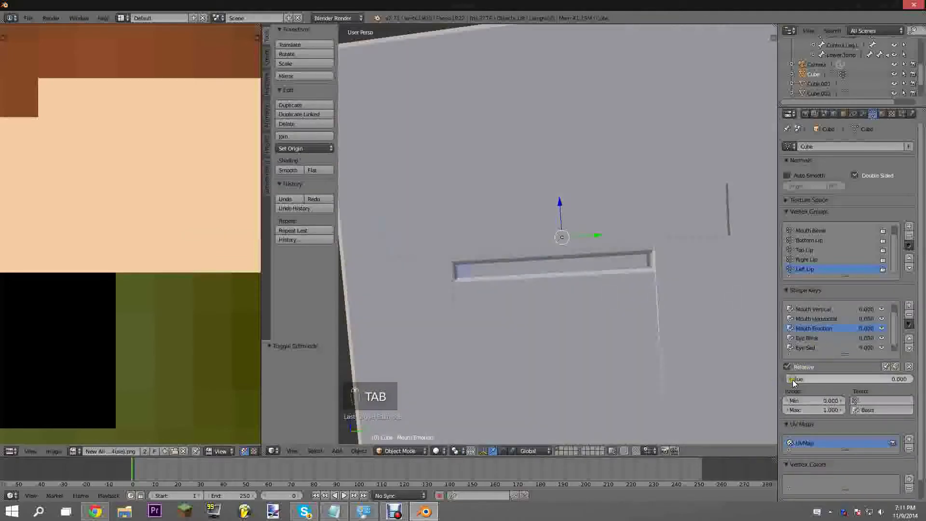
left_click_drag(793, 379, 911, 379)
left_click_drag(69, 339, 28, 334)
left_click_drag(909, 334, 909, 377)
left_click(795, 400)
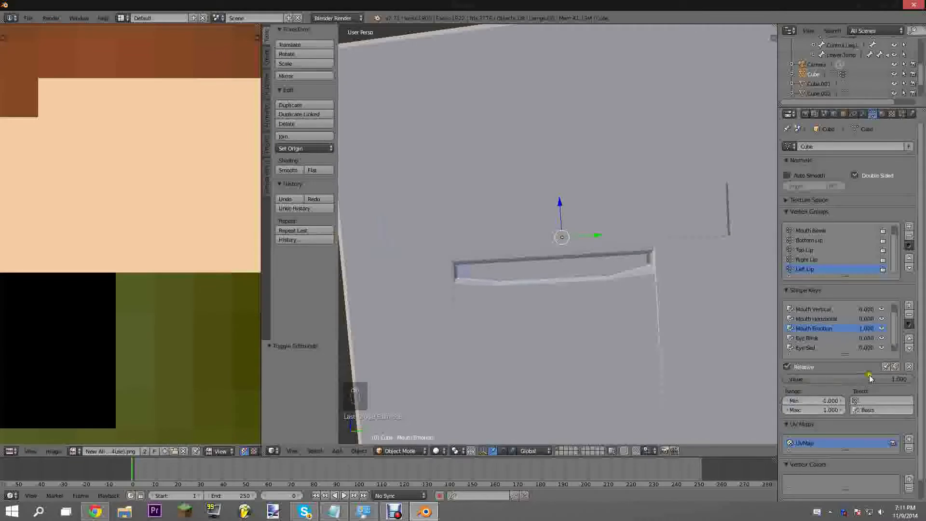
- Set the Mouth Emotion shape key's value to -1.000
left_click_drag(869, 378, 710, 397)
scroll(634, 341, "down", 2)
middle_click_drag(635, 341, 710, 326)
scroll(626, 360, "up", 2)
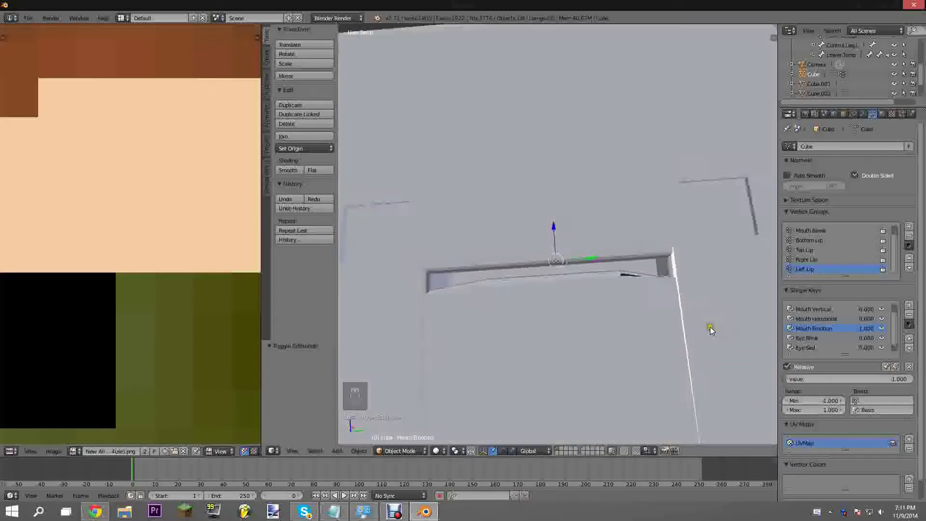
- Render the head and examine the mouth's negative emotion shape up close
scroll(642, 319, "down", 6)
key("F12")
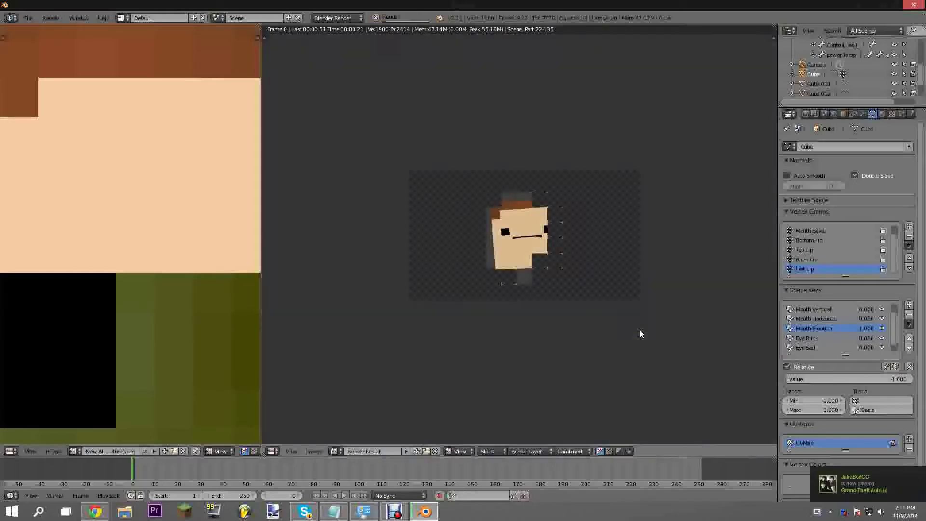
scroll(649, 353, "up", 7)
middle_click_drag(628, 313, 579, 321)
scroll(588, 309, "up", 2)
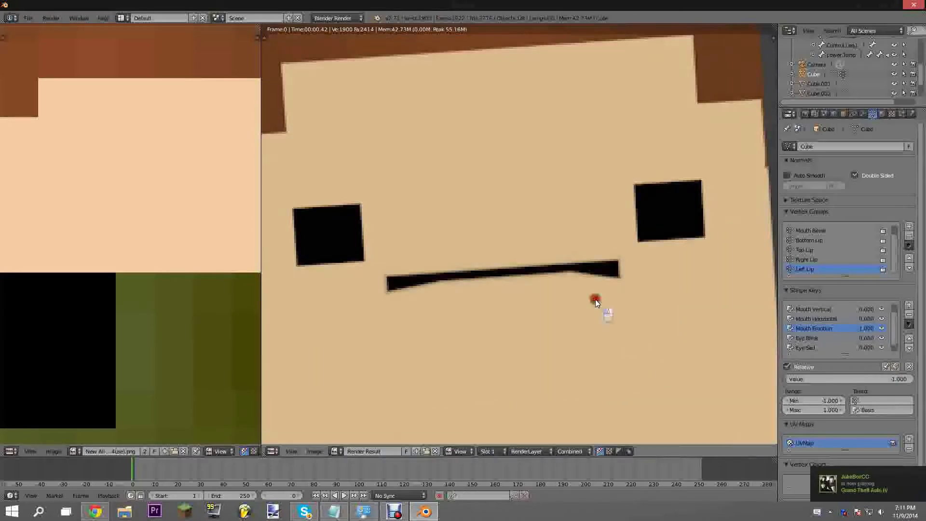
key("Escape")
scroll(554, 331, "up", 6)
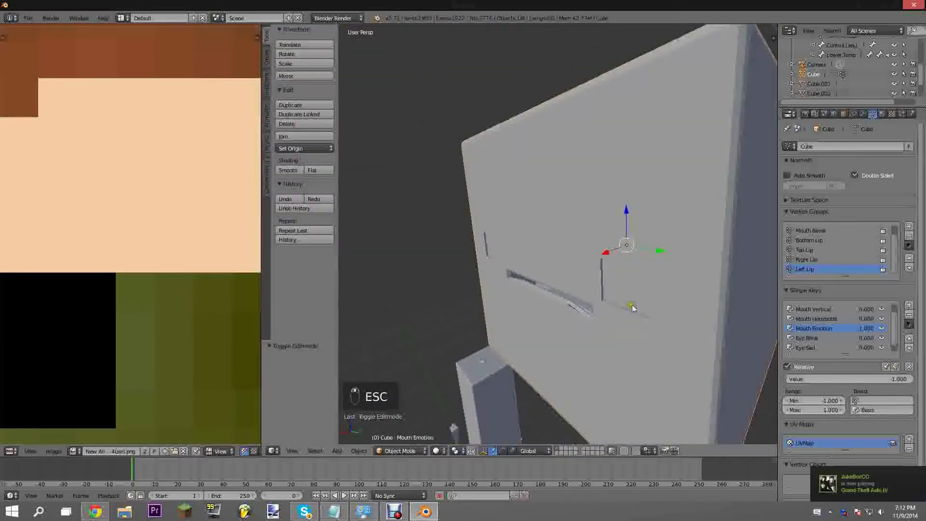
middle_click_drag(575, 310, 614, 285)
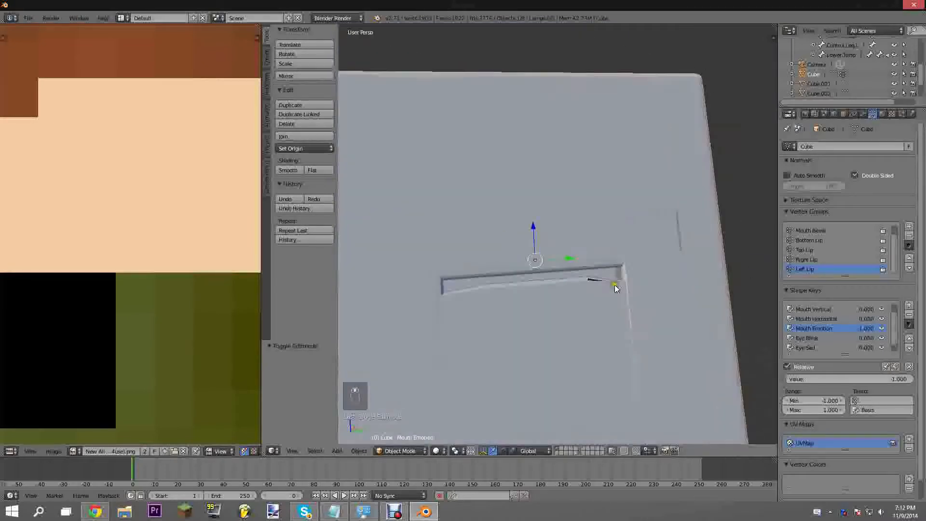
- Reset the Mouth Emotion shape key's value to 0.000 and make the Mouth Horizontal shape key active
mouse_move(796, 384)
left_mouse_down()
mouse_move(33, 374)
mouse_move(854, 374)
mouse_move(56, 364)
mouse_move(854, 369)
mouse_move(809, 393)
left_mouse_up()
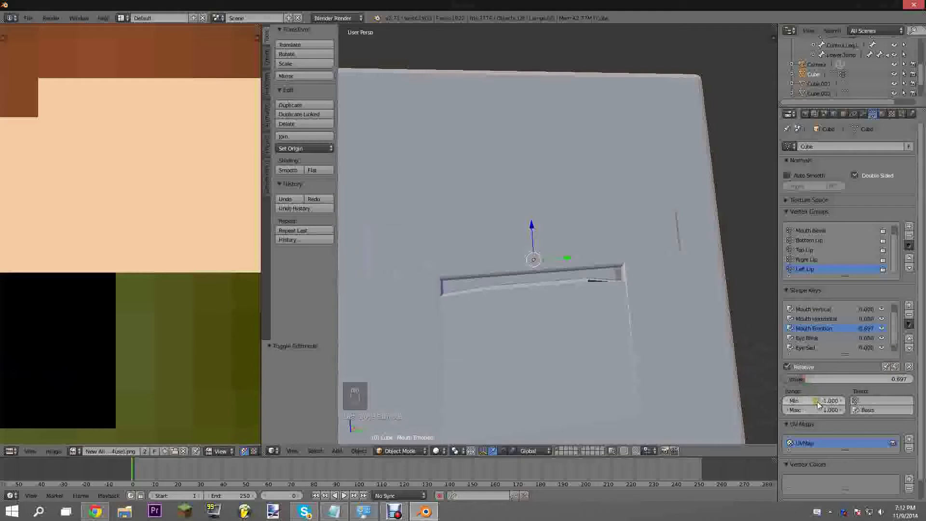
left_click(823, 378)
type("0")
key("Return")
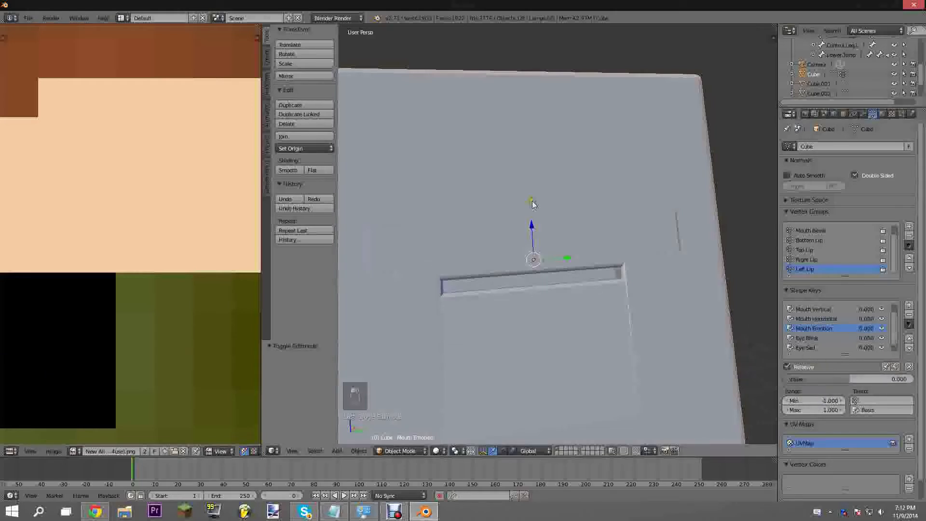
middle_click_drag(557, 284, 635, 266)
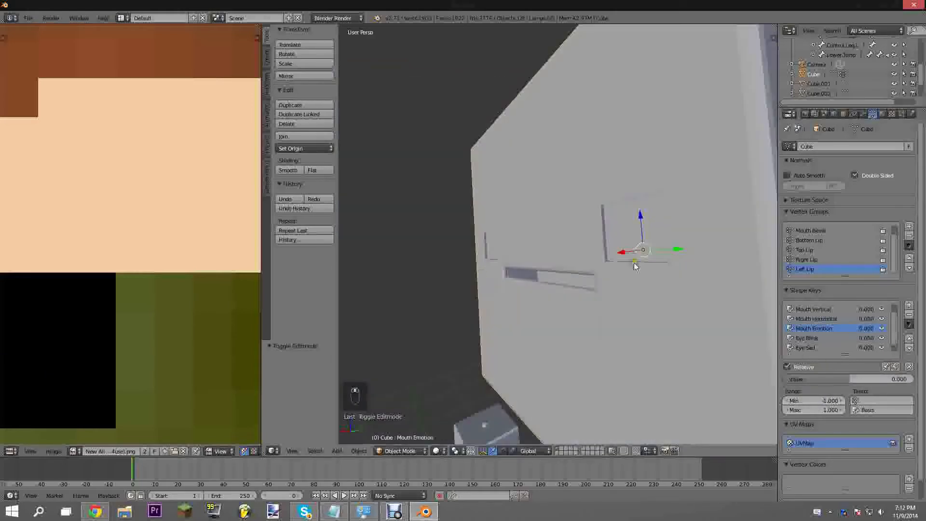
left_click(810, 318)
scroll(494, 282, "down", 2)
middle_click_drag(494, 282, 572, 166)
scroll(610, 260, "down", 1)
scroll(558, 203, "down", 4)
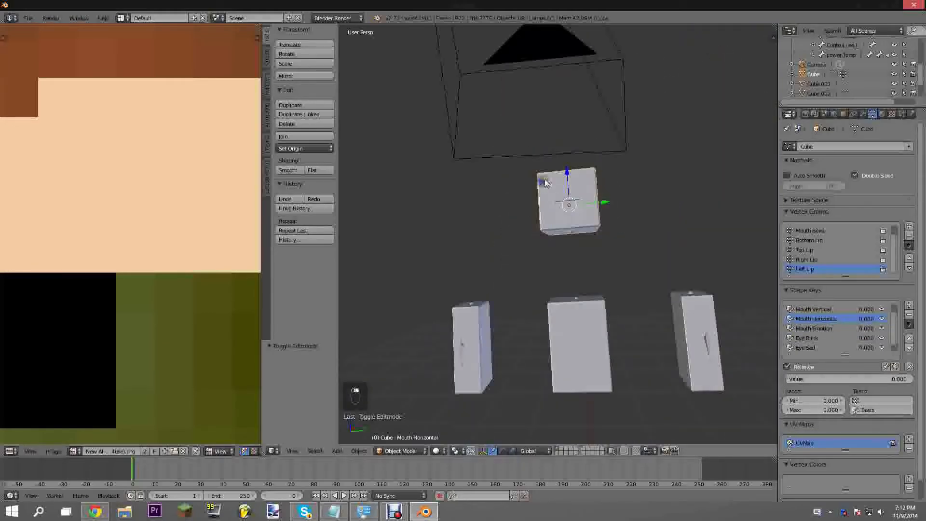
scroll(591, 274, "down", 2)
middle_click_drag(592, 274, 585, 237)
scroll(522, 282, "up", 3)
right_click(458, 275)
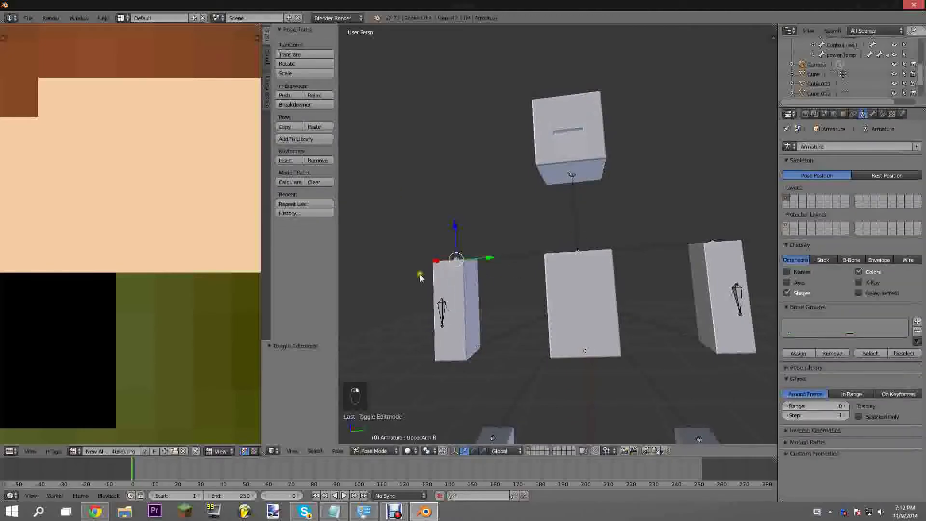
right_click(541, 280)
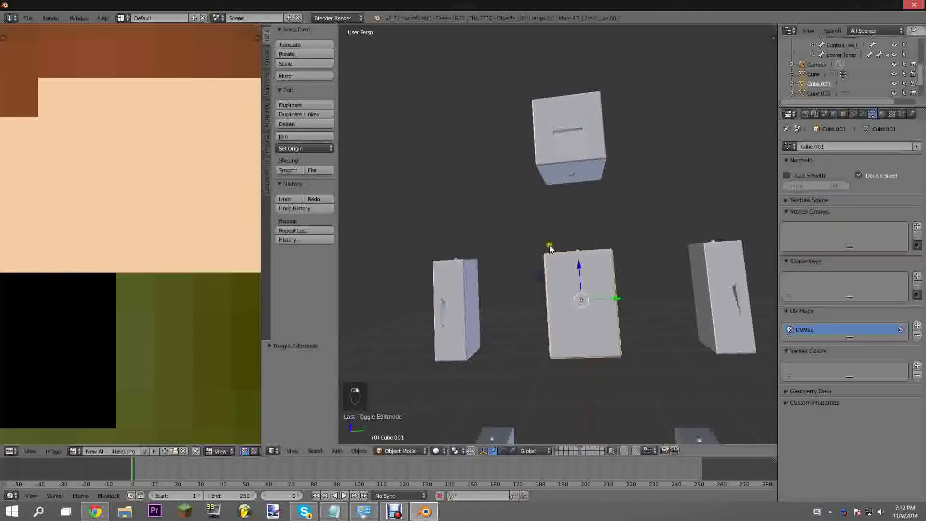
right_click(473, 268)
middle_click_drag(473, 269, 476, 298)
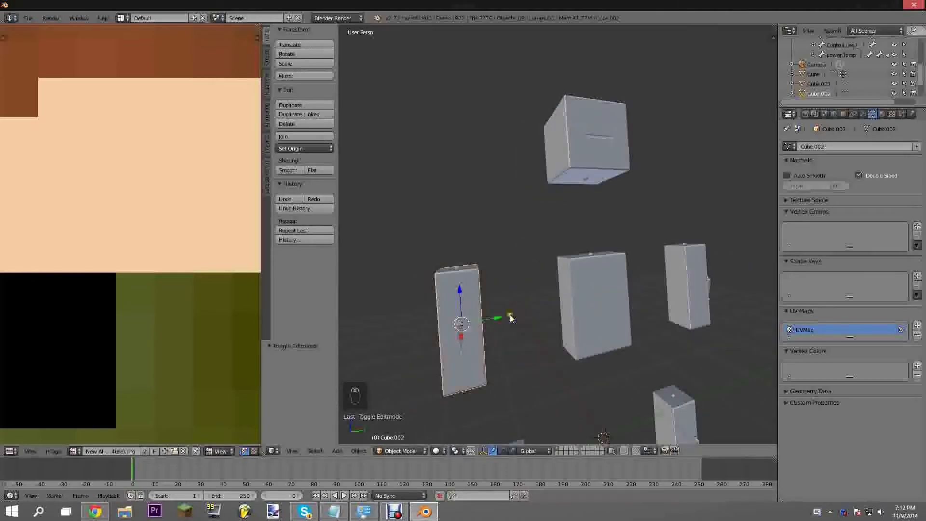
scroll(550, 295, "up", 1, "shift")
- Select the head, both arms, the torso and both legs of the character together
right_click(566, 175)
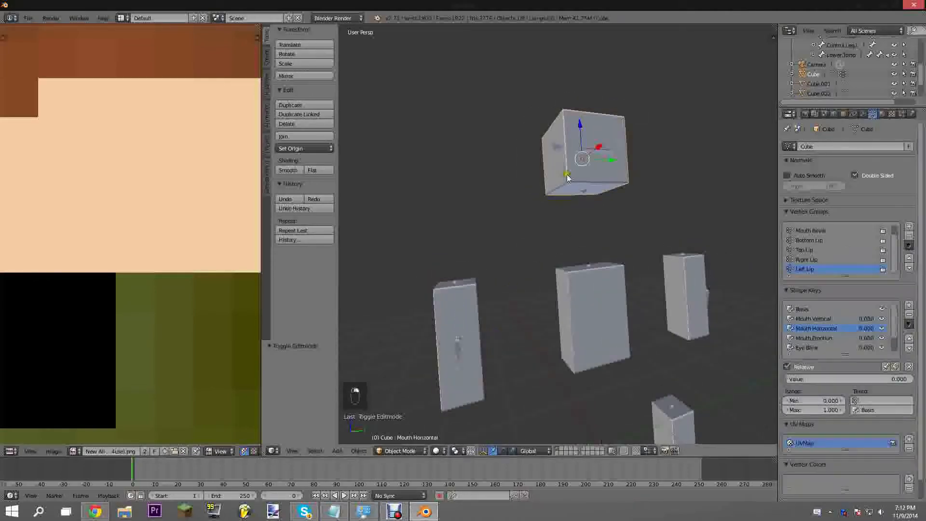
right_click(470, 287, "shift")
right_click(579, 285, "shift")
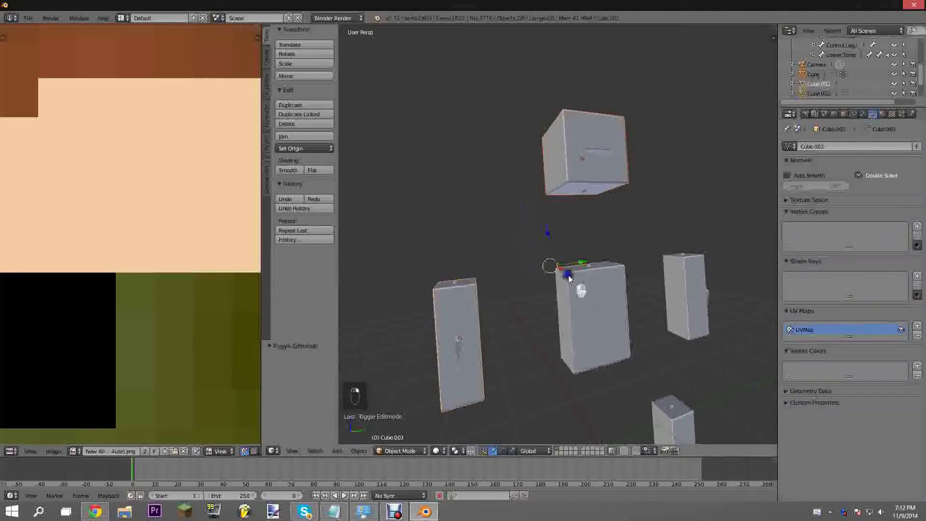
right_click(666, 263, "shift")
middle_click_drag(613, 341, 623, 220, "shift")
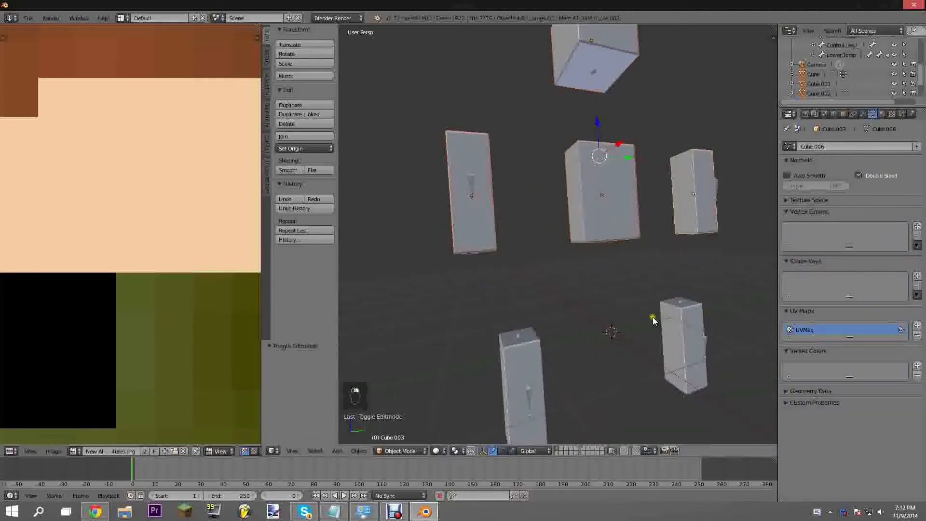
right_click(667, 306, "shift")
right_click(542, 340, "shift")
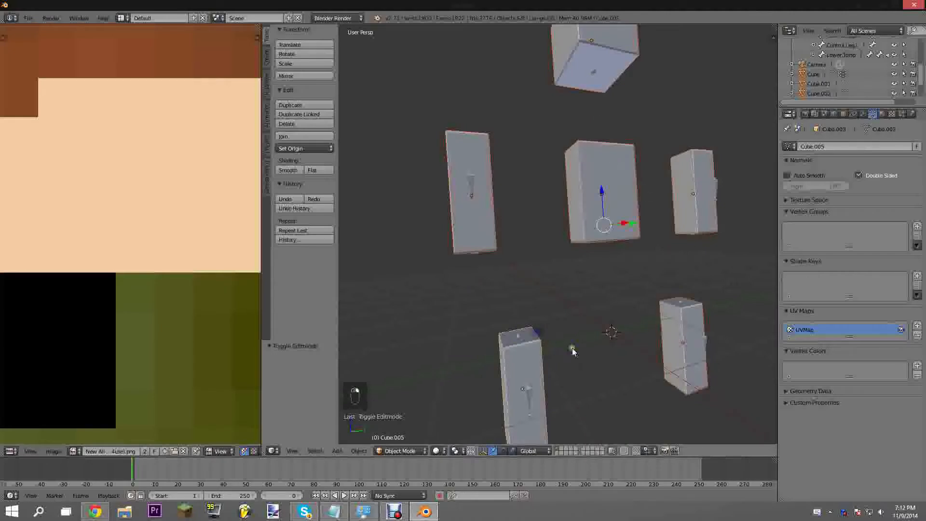
middle_click_drag(547, 345, 456, 244)
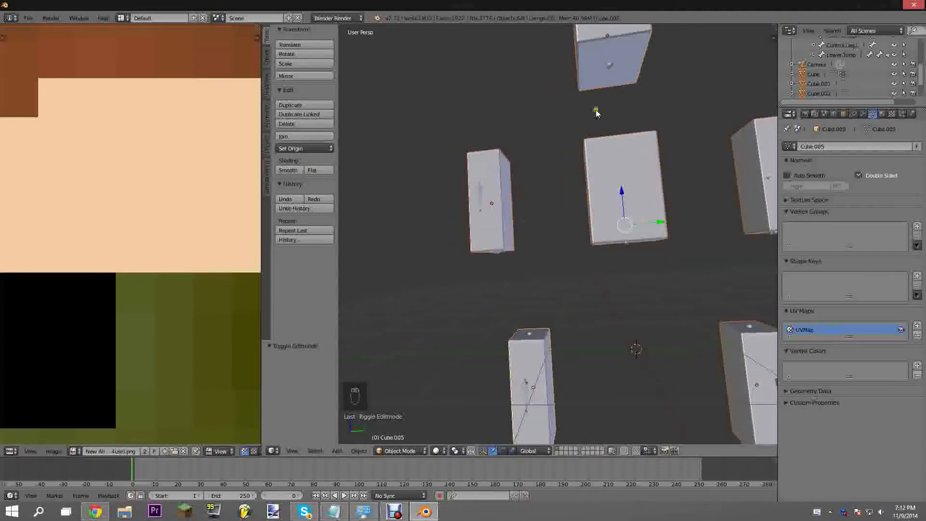
- Join the selected head, arms, torso and legs into a single mesh object
key("Tab")
key("Tab")
key("Tab")
key("Tab")
key("Tab")
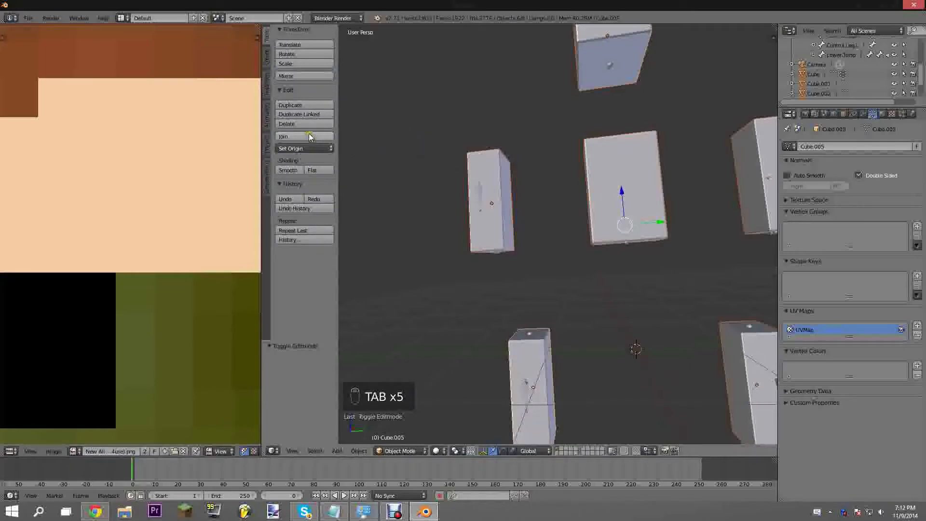
left_click_drag(337, 128, 352, 139)
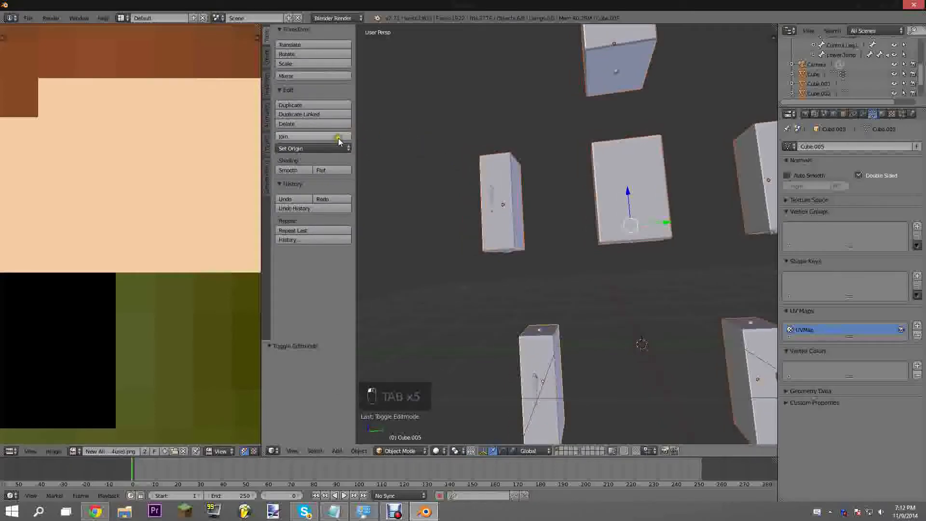
left_click(338, 138)
- Try rotating the joined body mesh to check that all parts move together
middle_click_drag(635, 186, 570, 151)
key("r")
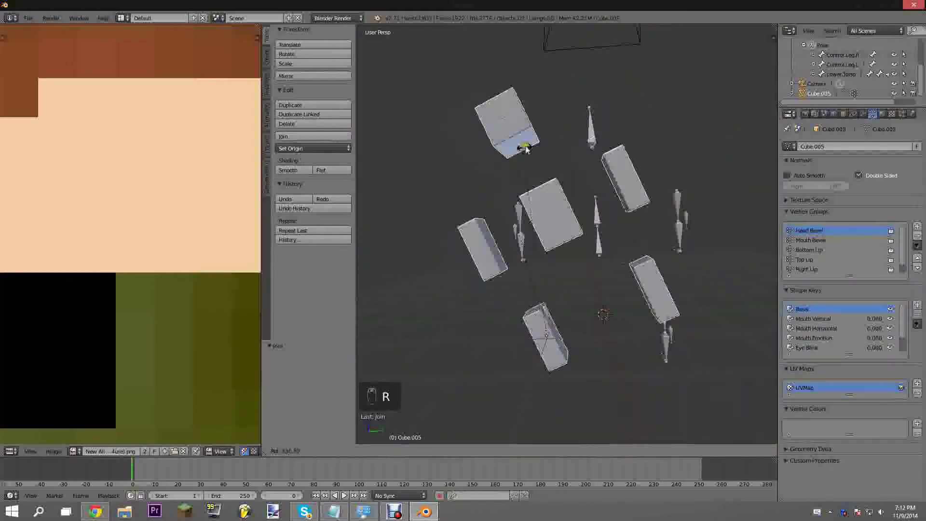
left_click(661, 244)
- Show the model in wireframe, select the armature and switch it from Pose Mode to Object Mode
middle_click_drag(661, 244, 570, 265)
key("z")
right_click(571, 265)
right_click(558, 258)
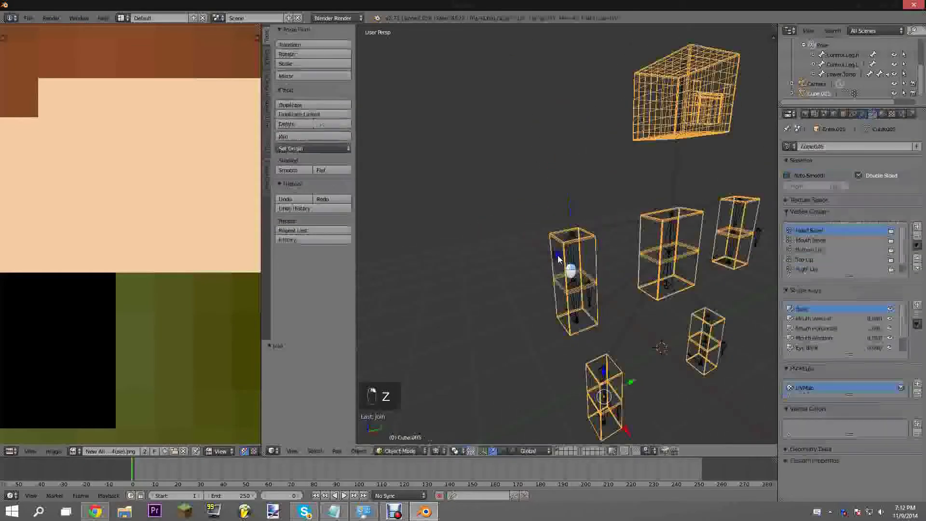
right_click(569, 261)
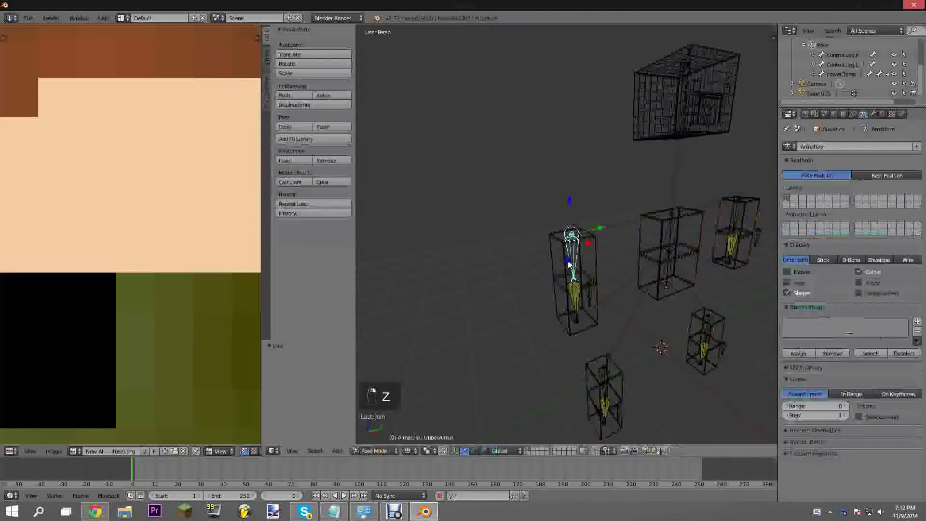
left_click(364, 451)
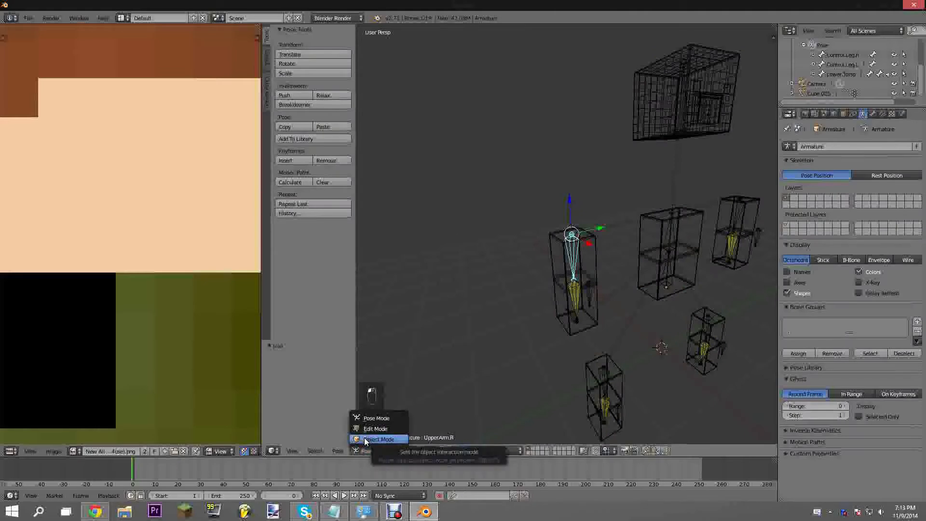
left_click(365, 439)
- Select the joined body mesh and add the armature to the selection as the active object
middle_click_drag(600, 312, 564, 239)
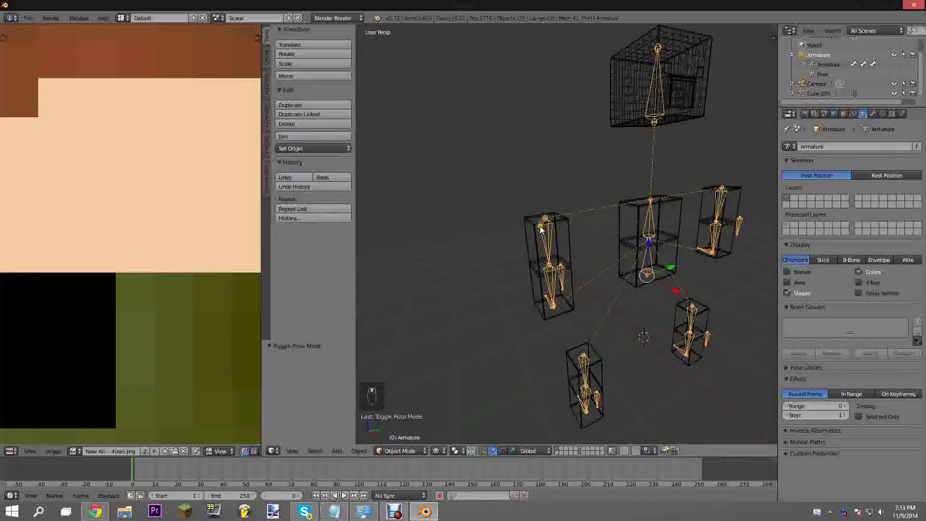
right_click(522, 233)
key("shift+a")
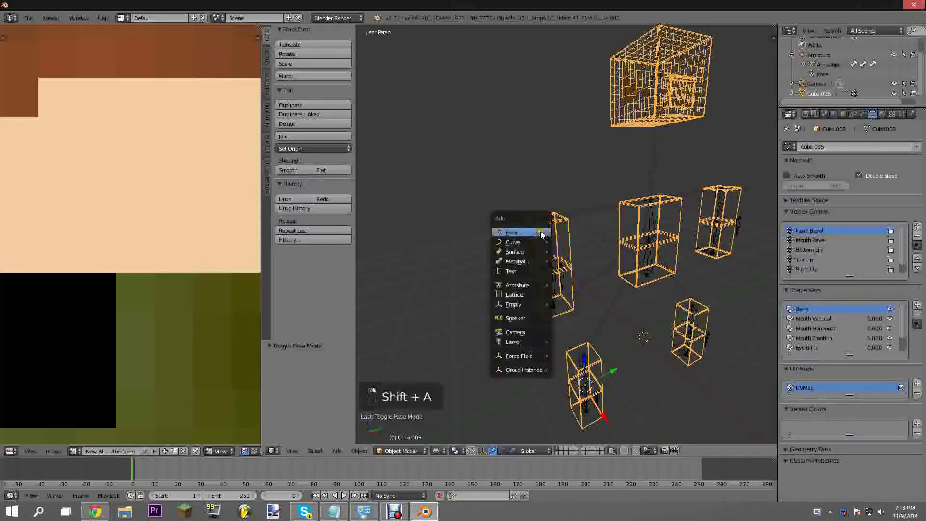
middle_click_drag(591, 209, 570, 218)
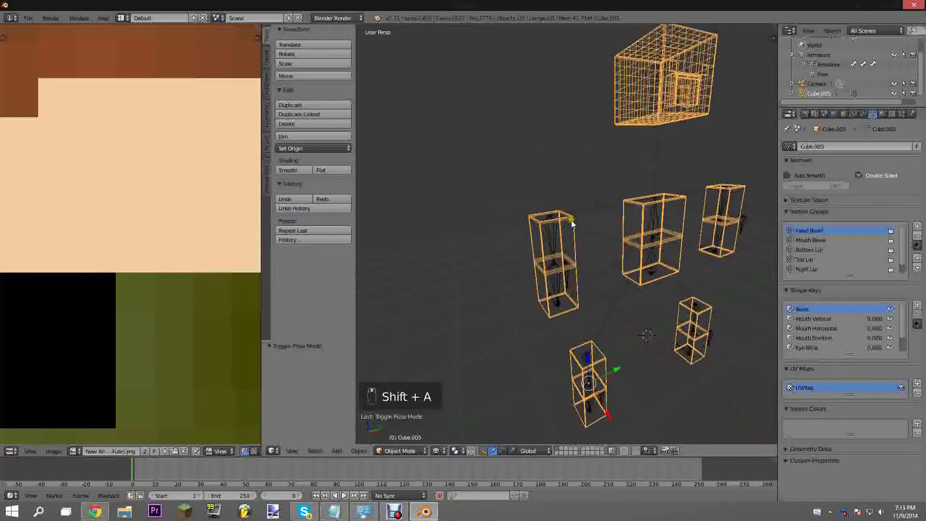
right_click(547, 235, "shift")
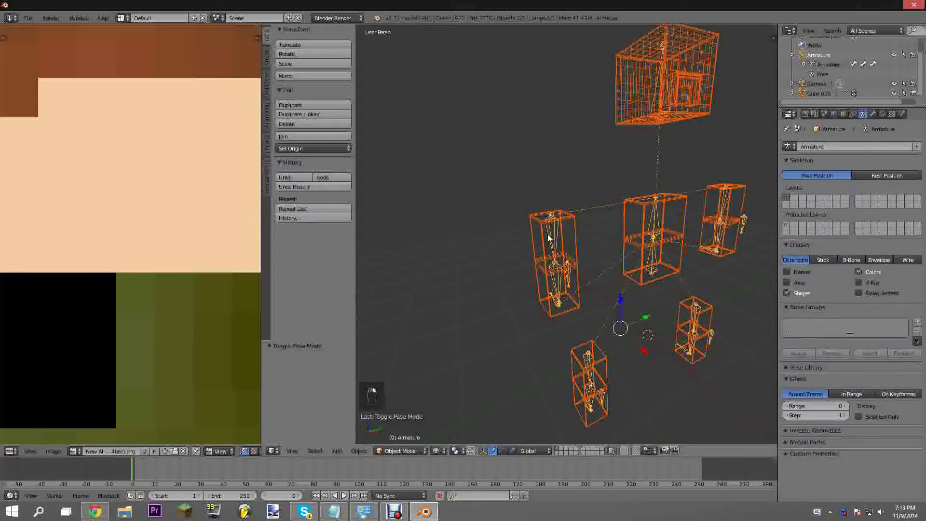
- Parent the body mesh to the armature using Armature Deform With Empty Groups
key("ctrl+p")
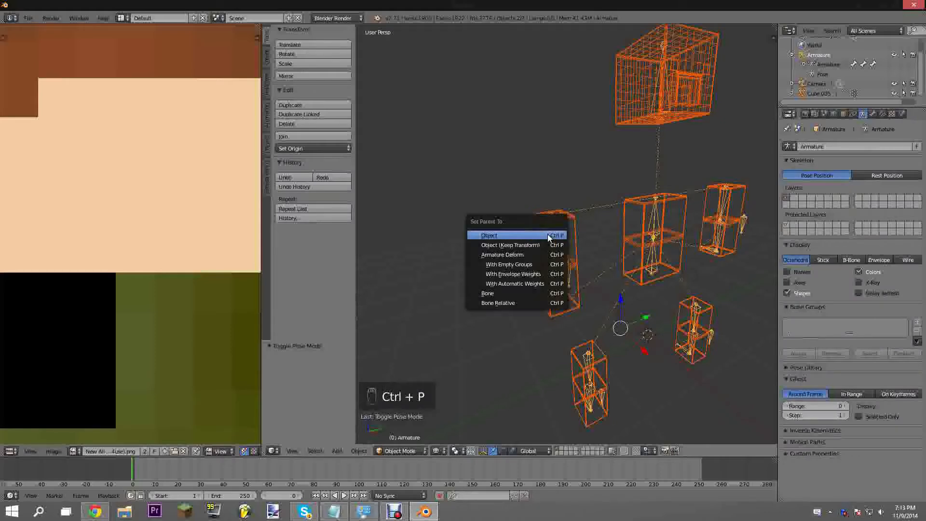
left_click(510, 285)
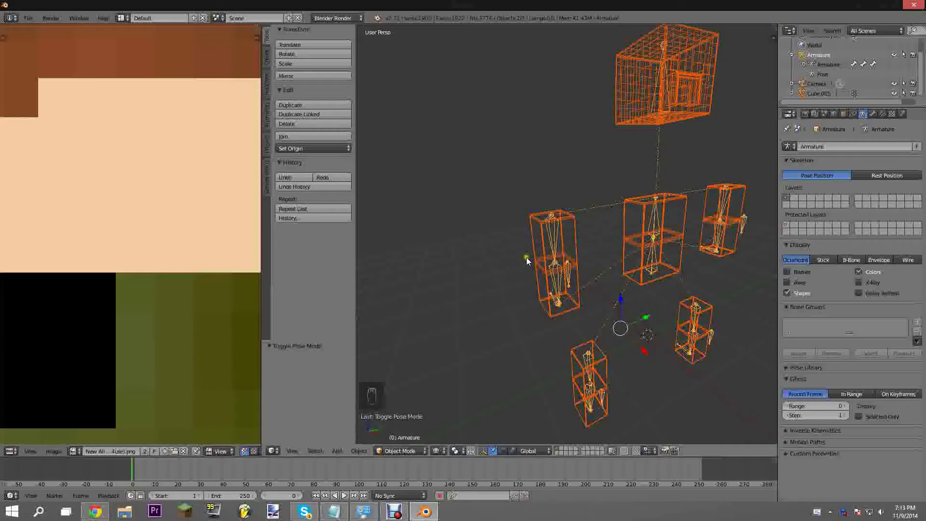
middle_click_drag(583, 286, 598, 274)
key("ctrl+p")
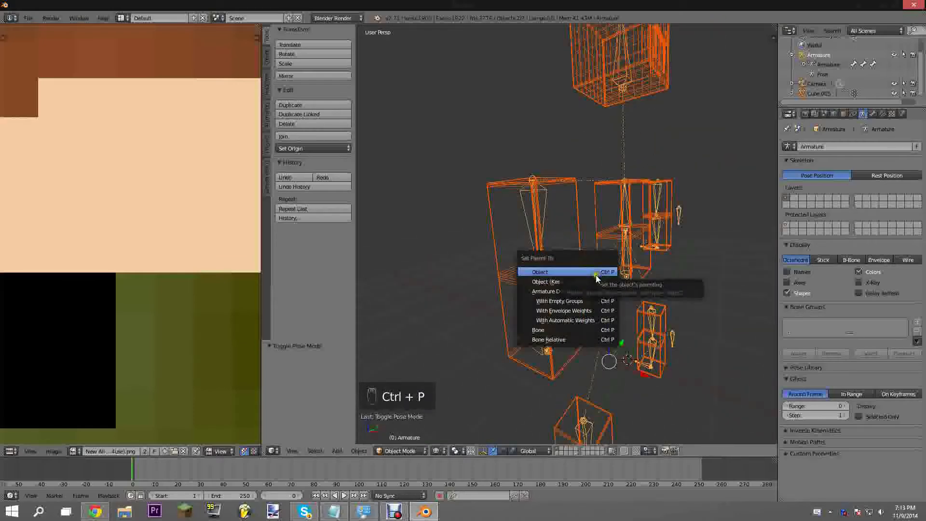
left_click(573, 303)
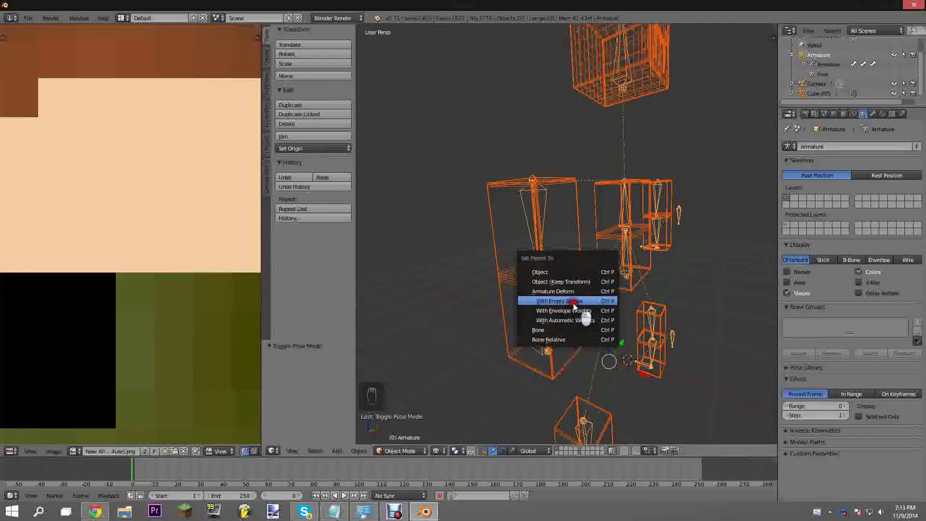
- Select only the armature and switch it to Pose Mode
middle_click_drag(620, 290, 542, 305)
right_click(528, 344)
scroll(531, 337, "down", 1)
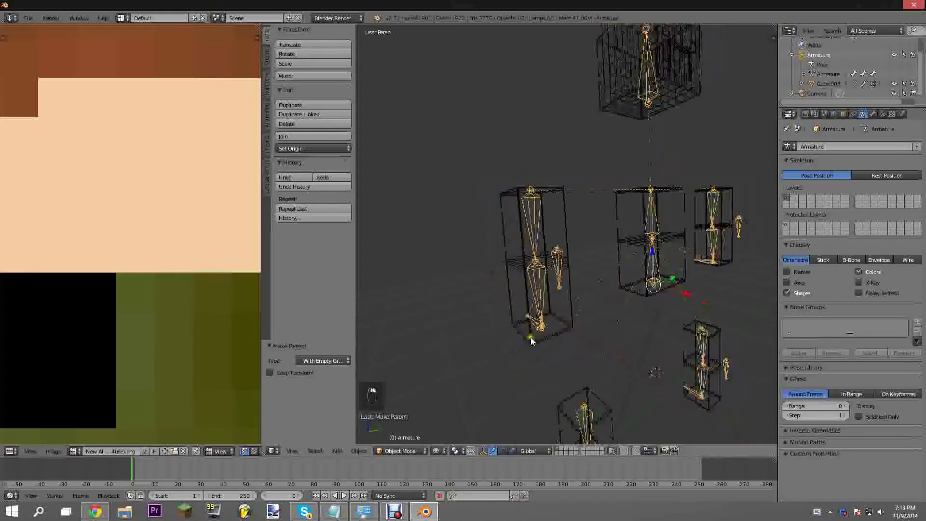
key("Tab")
key("Tab")
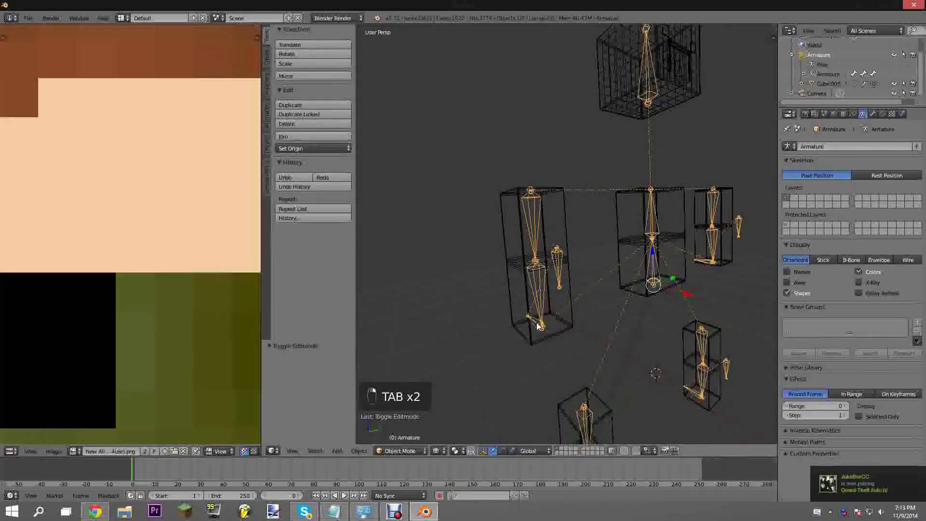
key("ctrl+Tab")
- Select the Control.Arm.R bone and try moving it to test the right arm
right_click(535, 328)
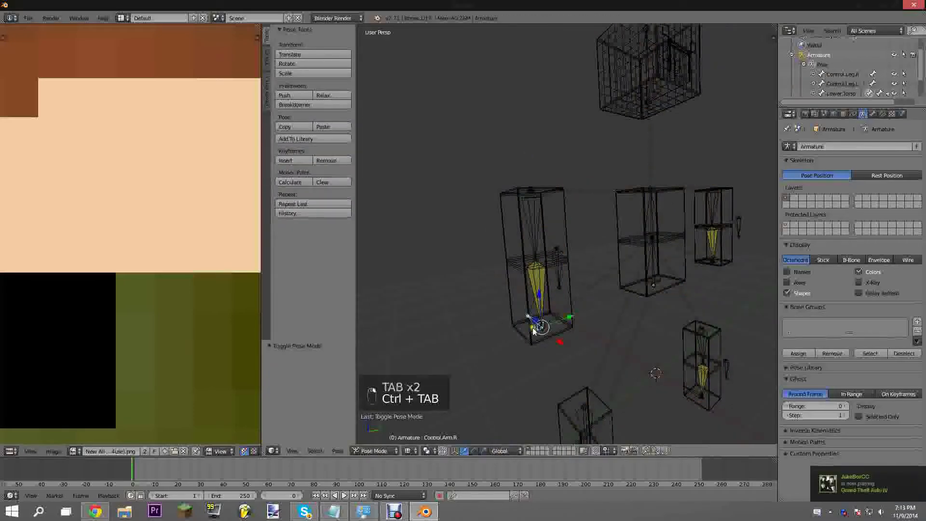
middle_click_drag(535, 328, 574, 308)
key("g")
right_click(623, 264)
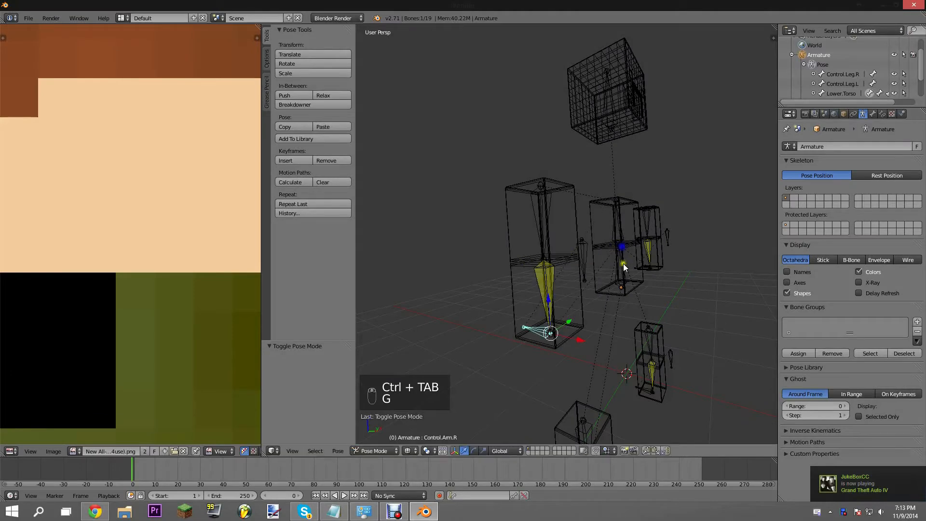
- Test the right arm's bone chain again by moving its control bone, cancelling each trial move
middle_click_drag(623, 263, 614, 304)
key("g")
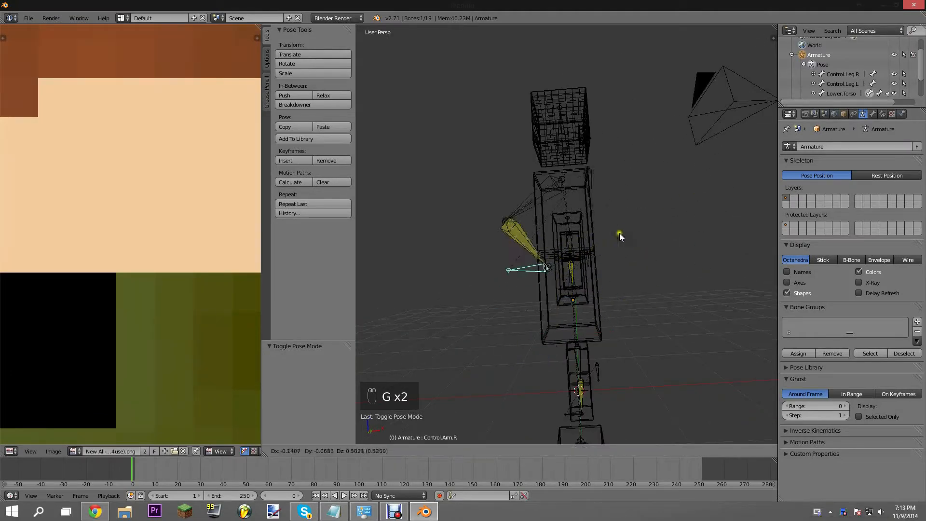
right_click(642, 336)
middle_click_drag(639, 334, 595, 326)
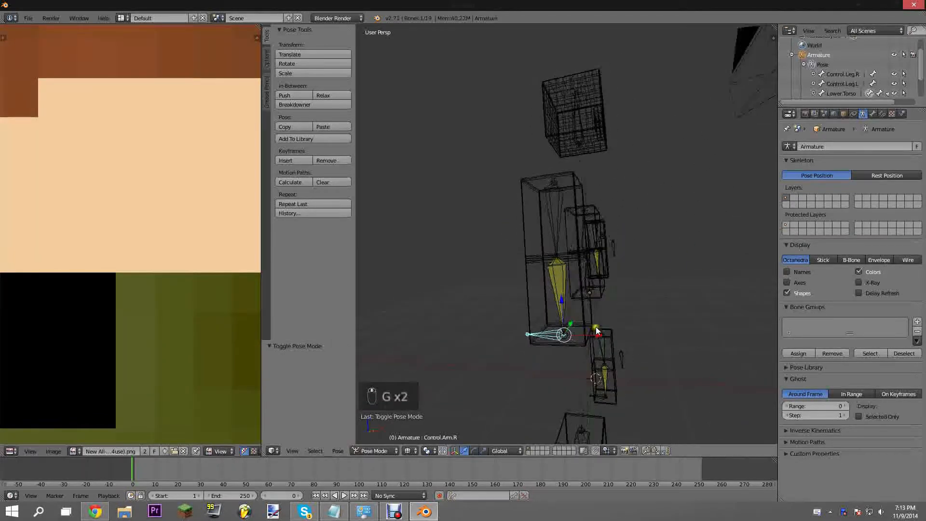
key("g")
right_click(619, 209)
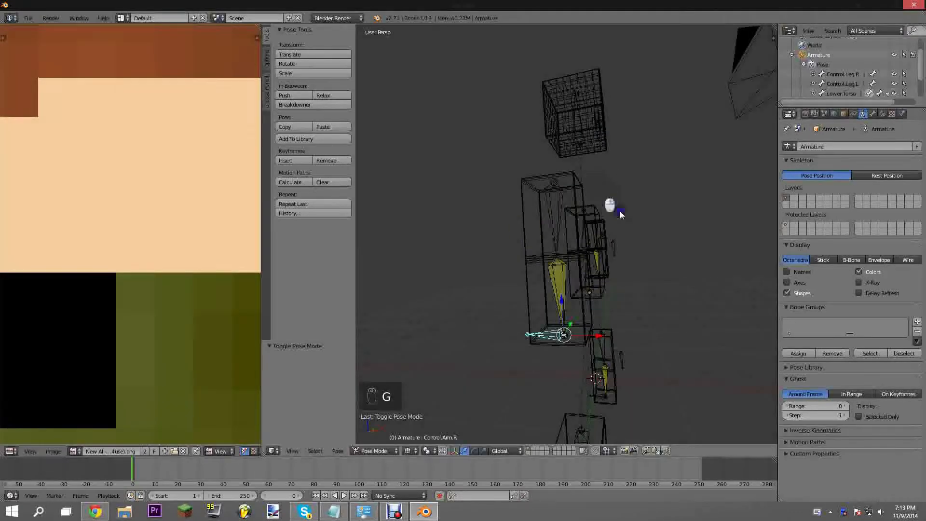
middle_click_drag(619, 209, 549, 306)
- Select the joined body mesh and switch it to Weight Paint mode with the wireframe display kept on
right_click(504, 231)
middle_click_drag(504, 234, 506, 217)
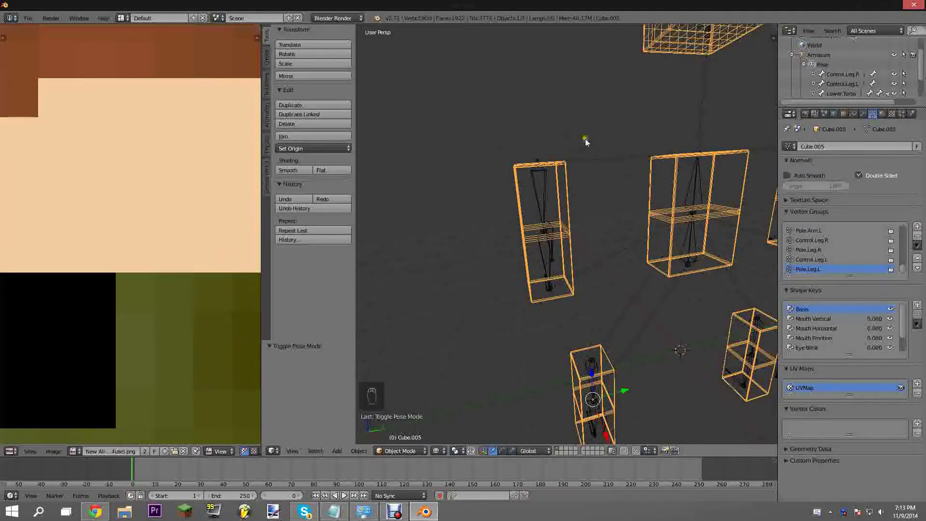
middle_click_drag(714, 159, 609, 202)
key("r")
right_click(609, 202)
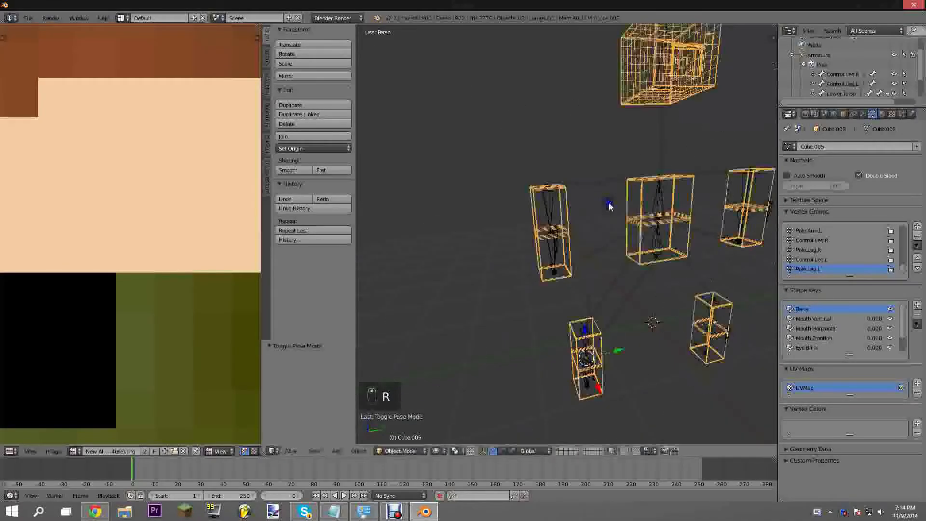
left_click(398, 450)
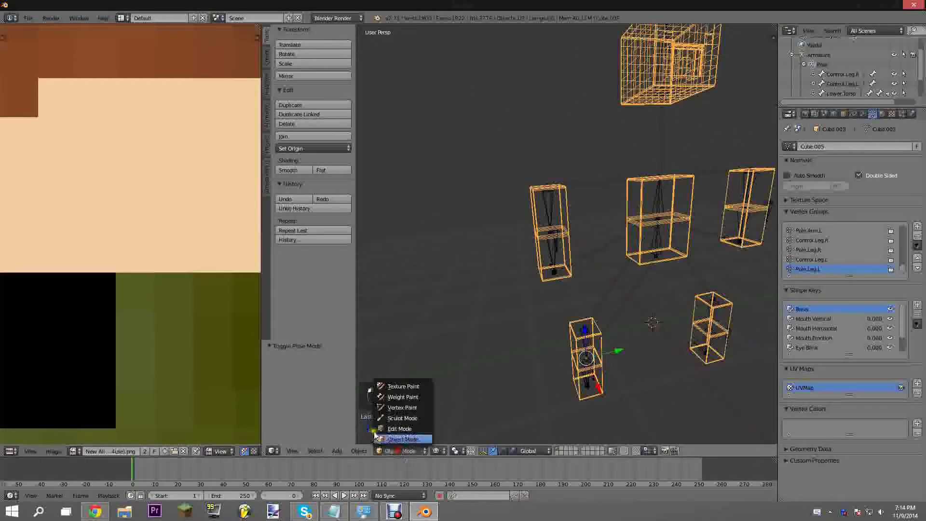
left_click(394, 392)
mouse_move(593, 284)
middle_mouse_down()
mouse_move(585, 351)
mouse_move(633, 316)
mouse_move(567, 313)
middle_mouse_up()
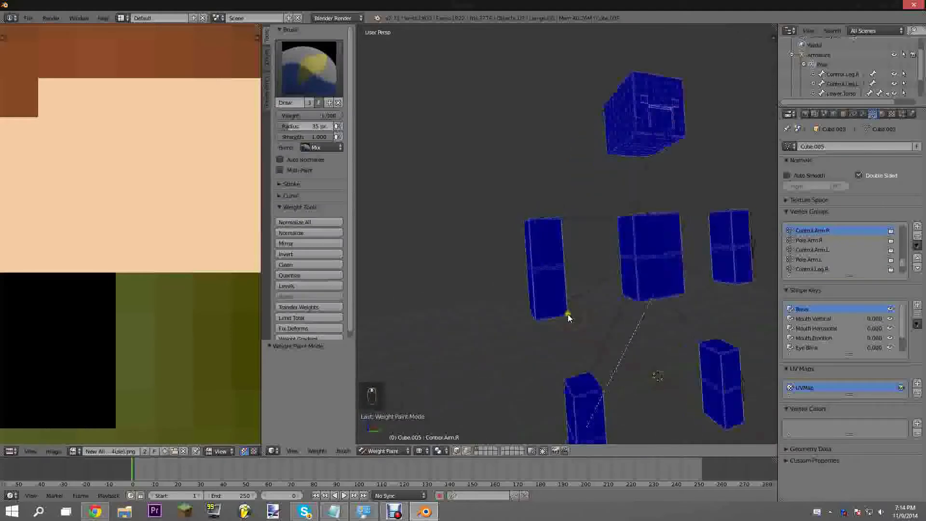
key("z")
key("z")
left_click(542, 450)
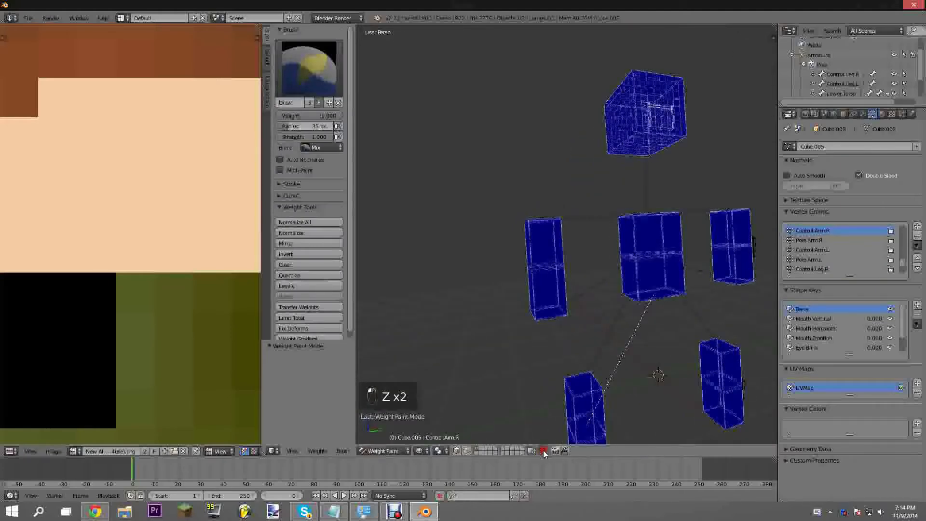
- Select the Lower.Arm.R bone as the weight group and choose the Draw brush
middle_click_drag(561, 300, 567, 354)
right_click(558, 355)
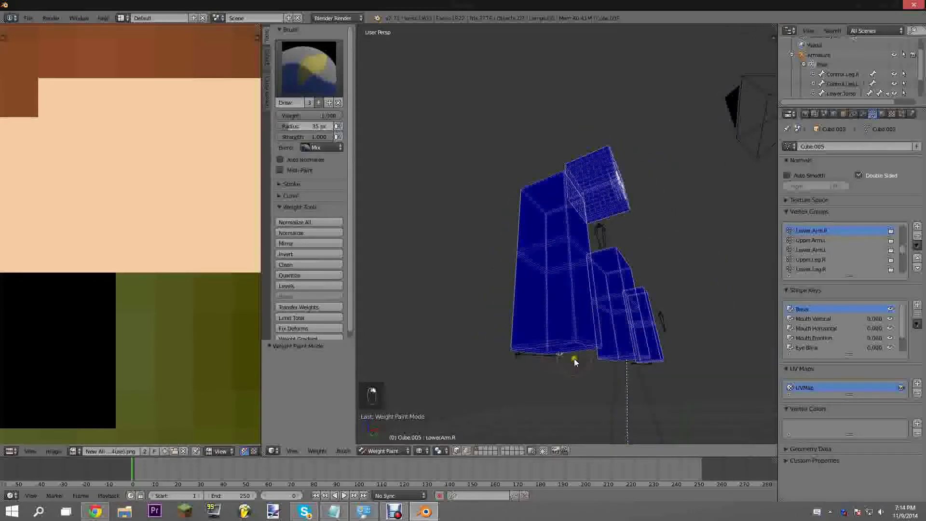
scroll(574, 358, "up", 6)
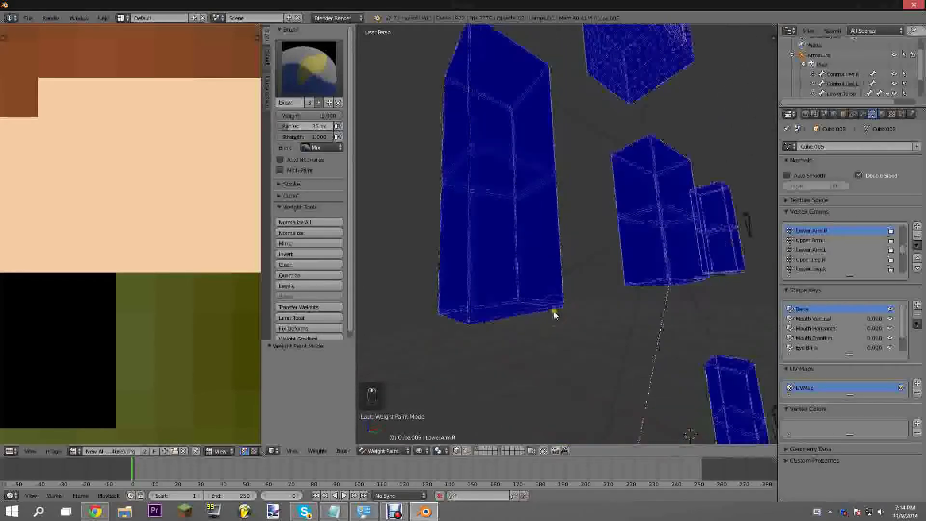
middle_click_drag(553, 314, 469, 257)
left_click(303, 72)
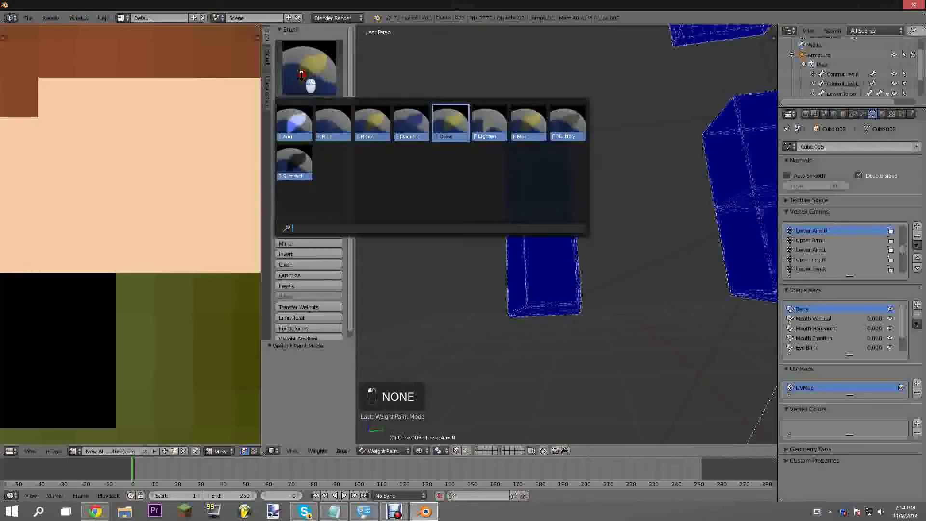
left_click(302, 76)
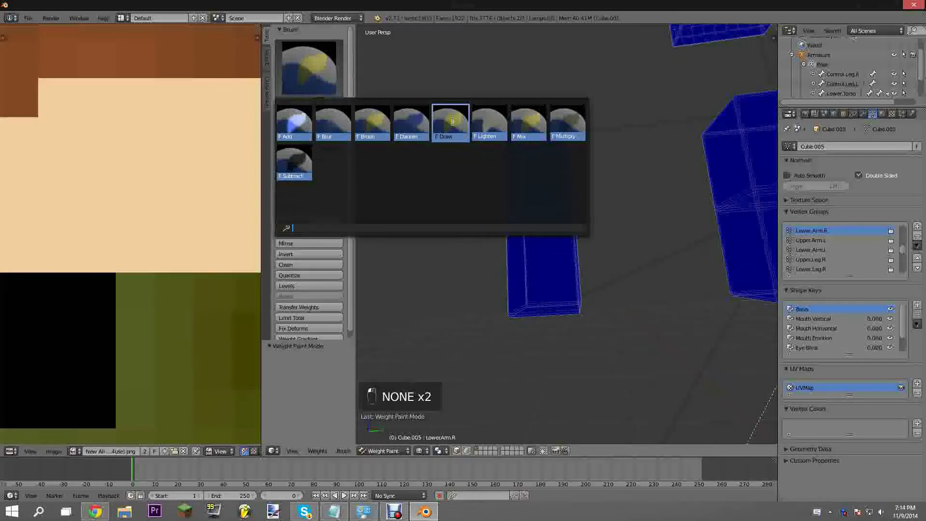
left_click(452, 122)
- Paint the lower half of the right arm at weight 1.000 for Lower.Arm.R, from its lower end up to the elbow
key("KP_3")
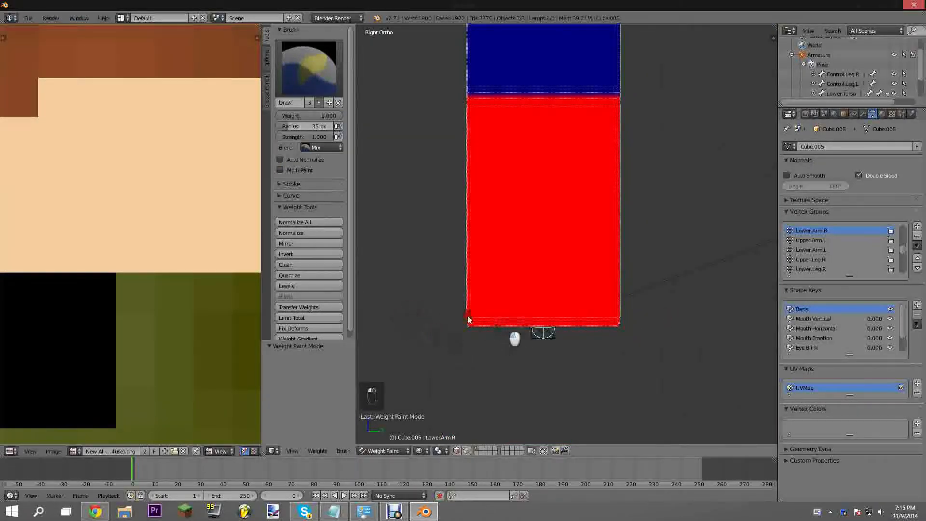
scroll(507, 294, "up", 3)
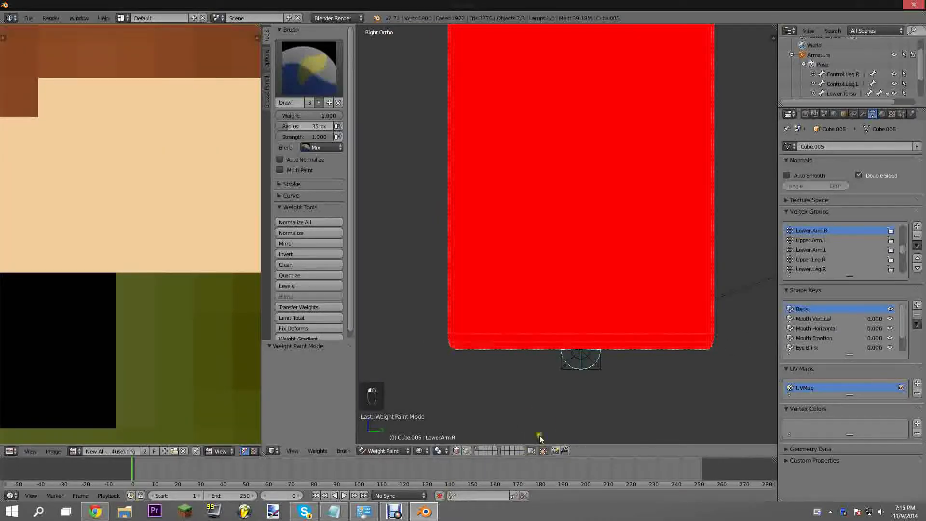
middle_click_drag(525, 343, 652, 314)
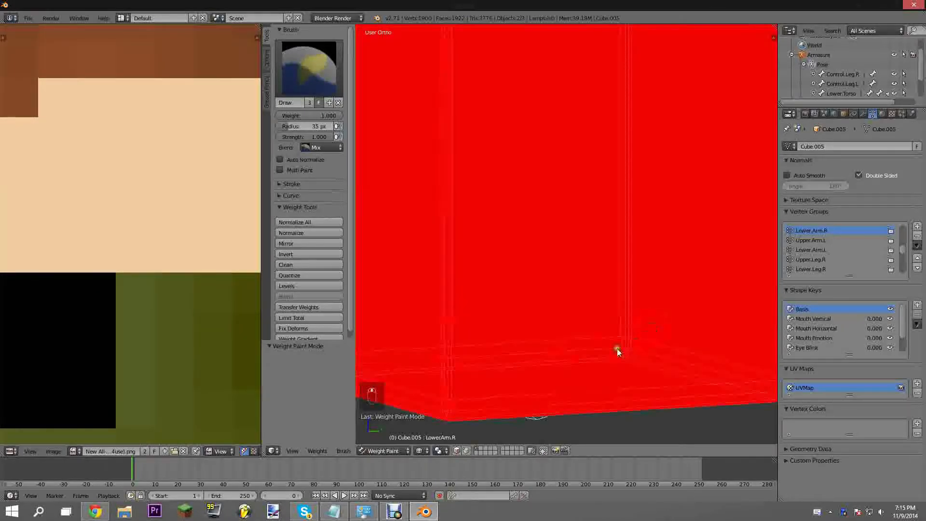
middle_click_drag(614, 346, 586, 346)
key("KP_5")
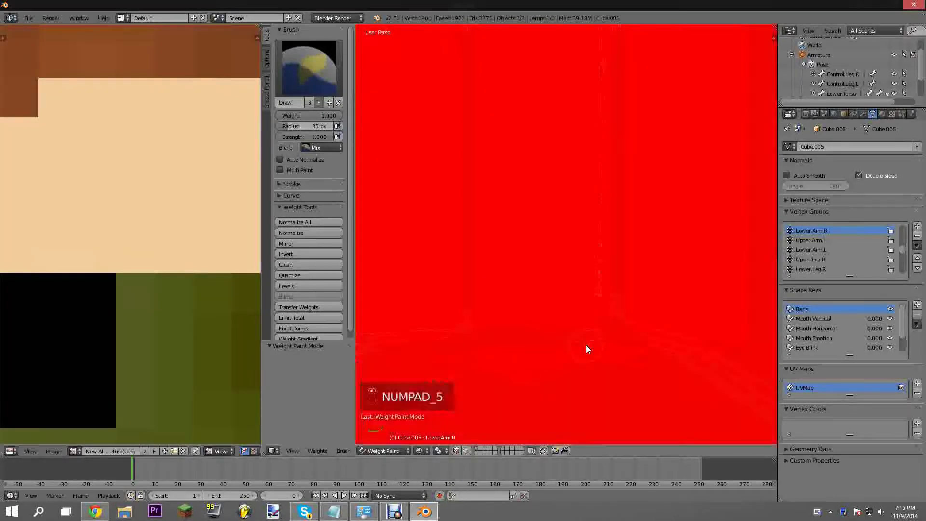
scroll(521, 289, "down", 5)
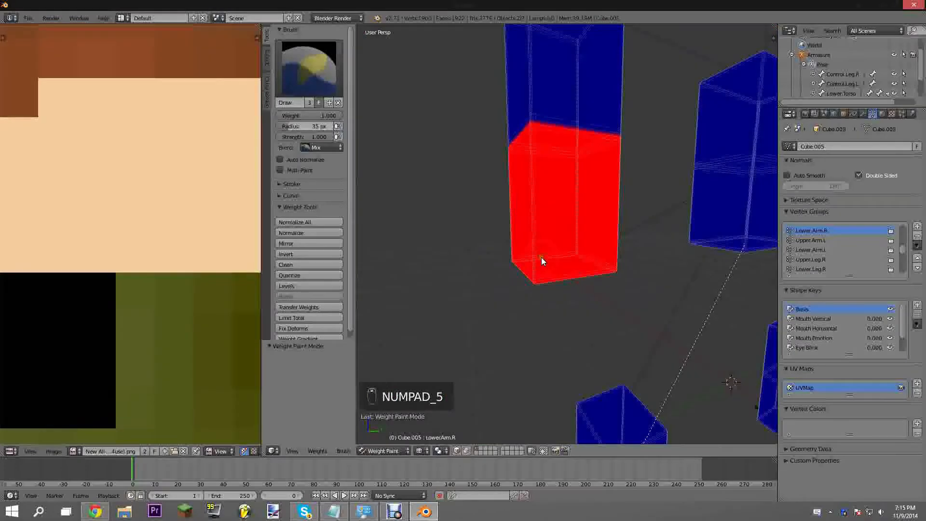
key("KP_5")
middle_click_drag(536, 254, 501, 266)
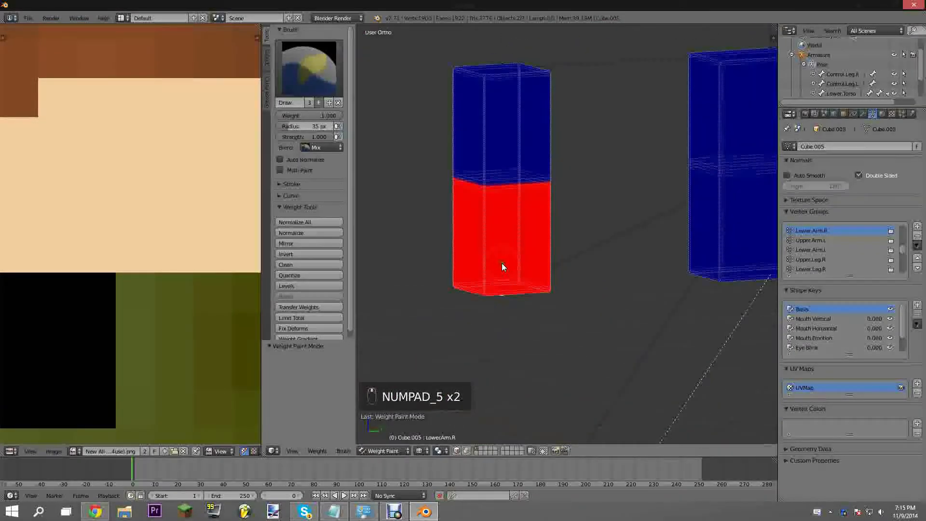
key("KP_3")
scroll(492, 256, "up", 5)
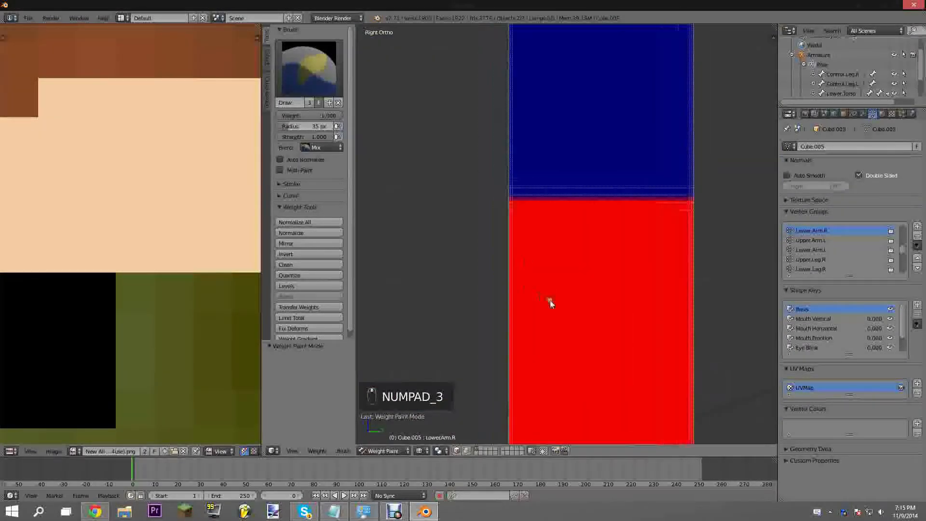
scroll(530, 260, "up", 3)
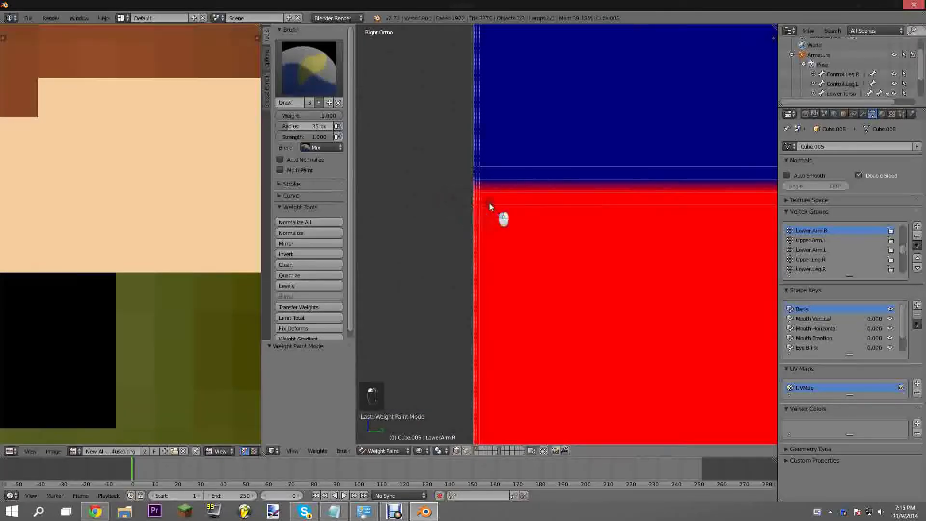
- Try another Lower.Arm.R weight stroke along the elbow's edge and undo it
scroll(483, 215, "up", 2)
mouse_move(458, 215)
middle_mouse_down("shift")
mouse_move(505, 247)
mouse_move(473, 220)
middle_mouse_up("shift")
mouse_move(459, 191)
left_mouse_down()
mouse_move(483, 201)
mouse_move(464, 195)
left_mouse_up()
key("ctrl+z")
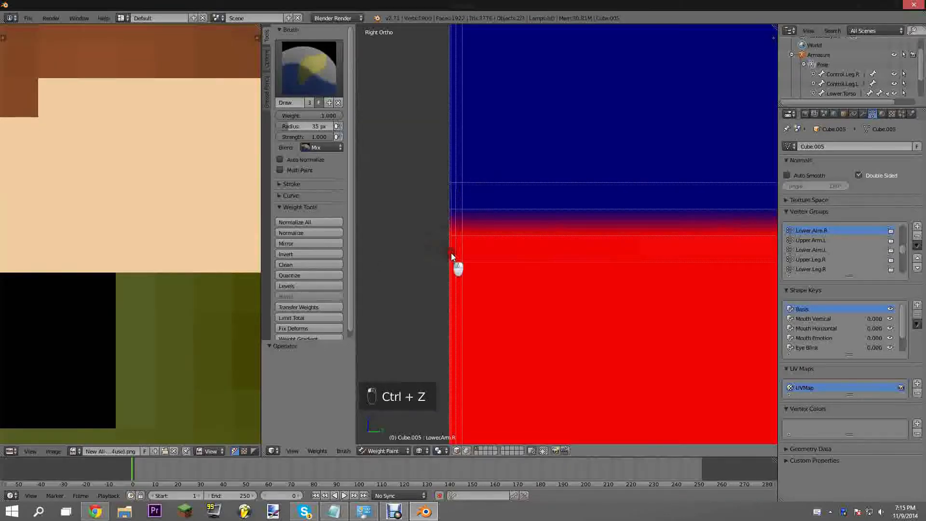
- Select the Upper.Arm.R bone and paint the shoulder end of the right arm at weight 1.000
middle_click_drag(604, 253, 544, 251, "shift")
scroll(543, 250, "down", 8)
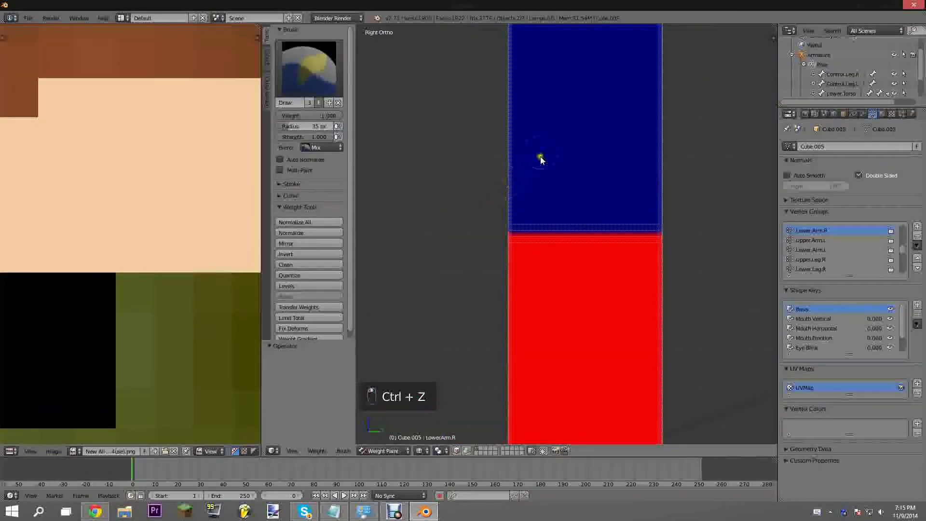
middle_click_drag(539, 157, 589, 232, "shift")
right_click(616, 155)
middle_click_drag(591, 314, 579, 277, "shift")
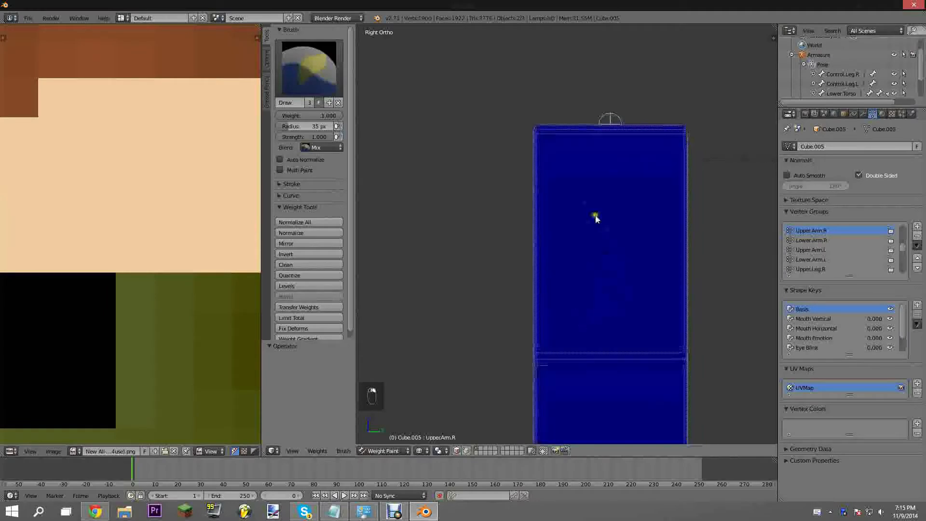
left_click_drag(519, 118, 737, 126)
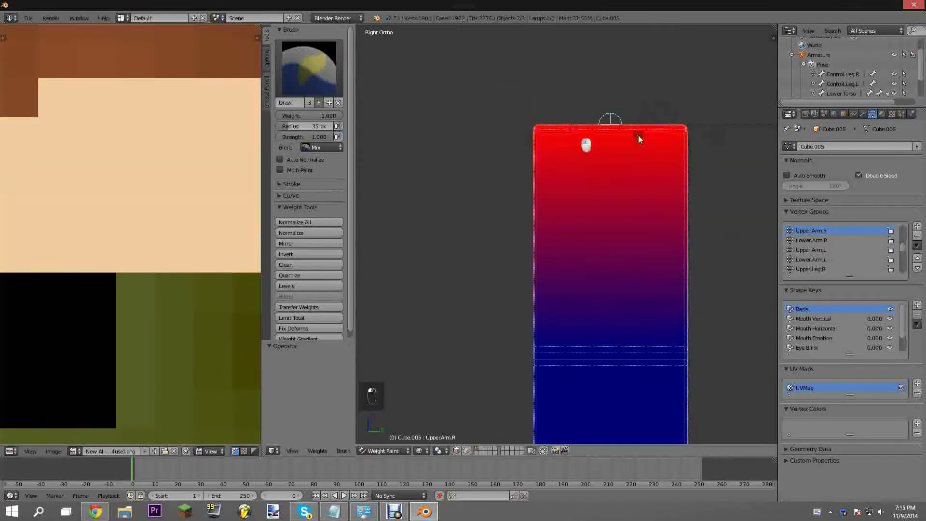
- Paint the edge loops just above the right elbow at weight 1.000 to fill the upper arm for Upper.Arm.R
middle_click_drag(589, 172, 531, 227, "shift")
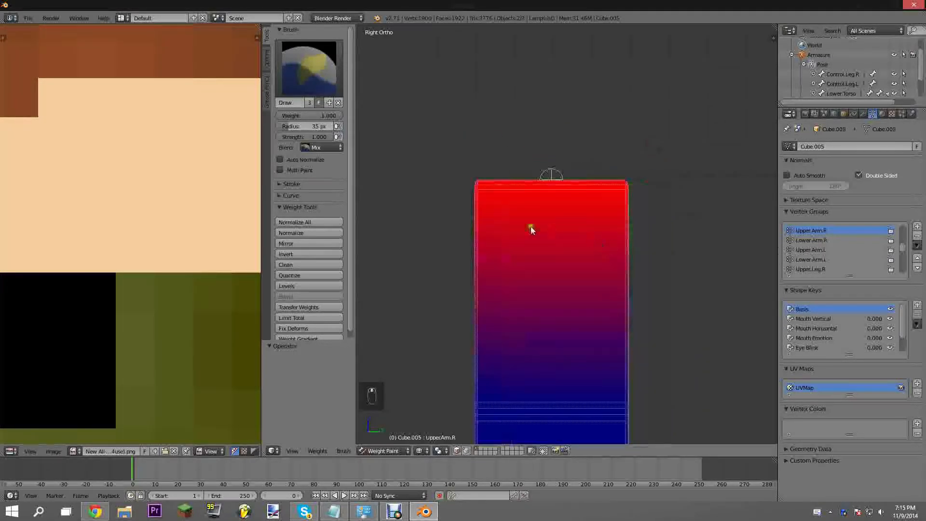
middle_click_drag(536, 191, 572, 100, "shift")
middle_click_drag(553, 206, 530, 152, "shift")
scroll(530, 152, "up", 2)
middle_click_drag(452, 284, 453, 241, "shift")
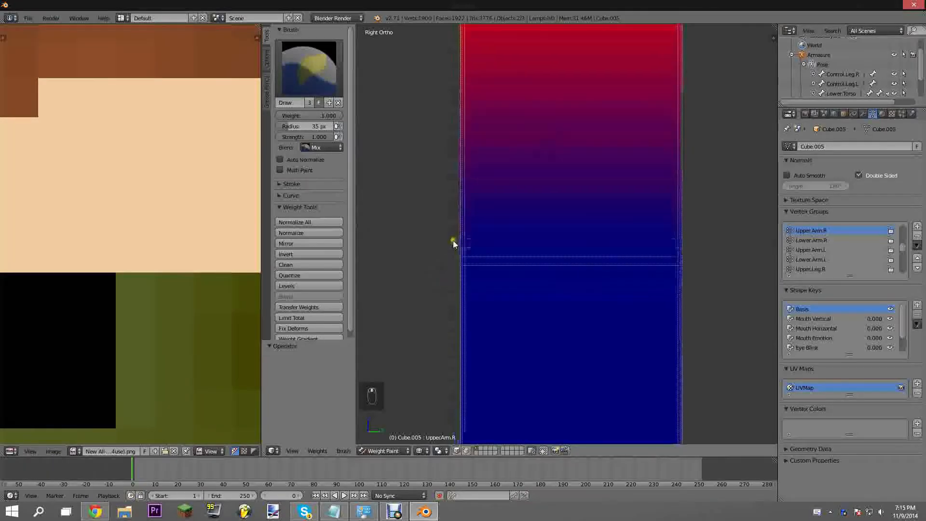
scroll(453, 241, "up", 2)
left_click_drag(414, 241, 426, 250)
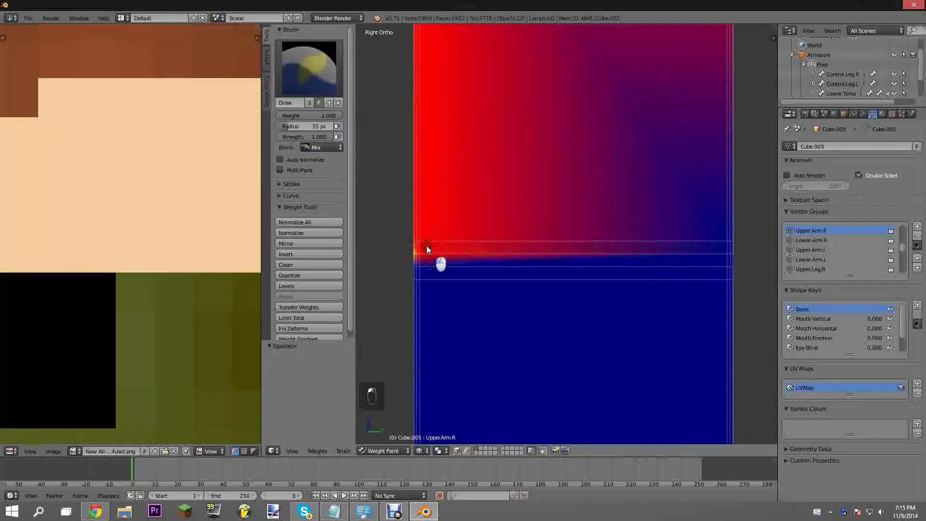
mouse_move(560, 249)
left_mouse_down()
mouse_move(725, 253)
mouse_move(710, 248)
left_mouse_up()
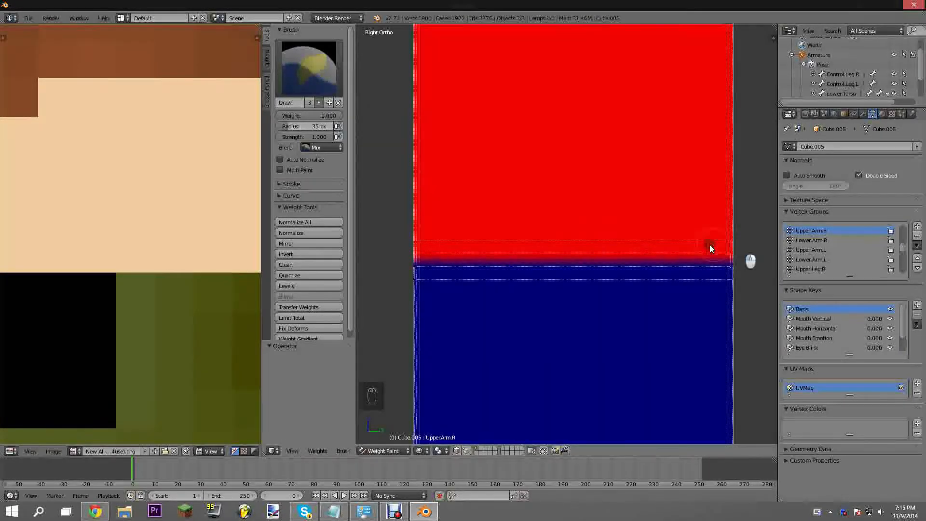
- Select the Head bone as the weight group to paint
scroll(426, 225, "down", 5)
middle_click_drag(507, 281, 507, 244, "shift")
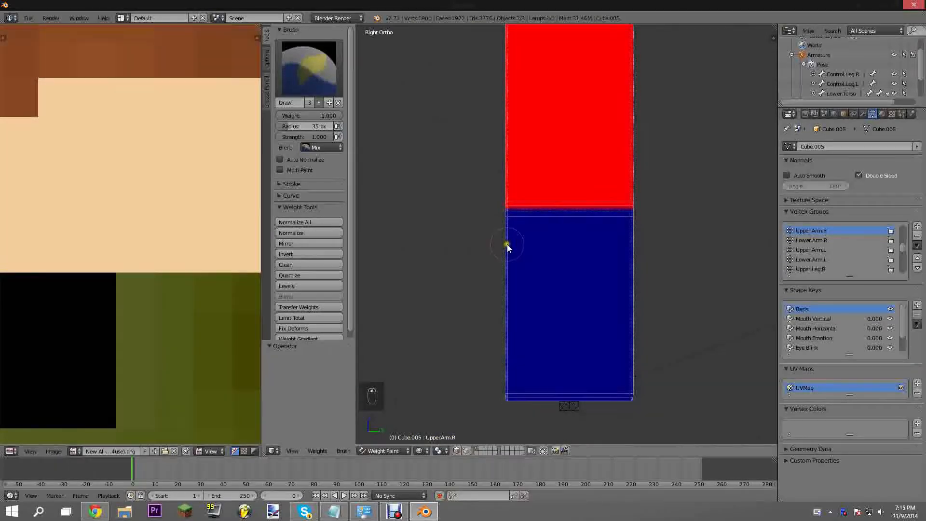
middle_click_drag(611, 237, 626, 242)
middle_click_drag(695, 224, 554, 230, "shift")
scroll(554, 231, "down", 4)
middle_click_drag(713, 231, 546, 267, "shift")
middle_click_drag(603, 276, 457, 251, "shift")
middle_click_drag(516, 248, 562, 299, "shift")
scroll(485, 231, "down", 3)
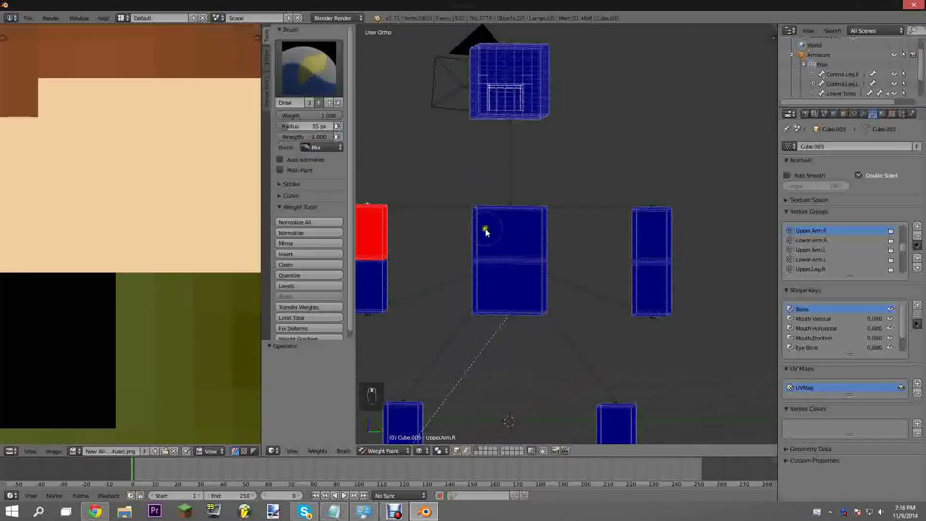
middle_click_drag(460, 113, 513, 264, "shift")
scroll(554, 176, "up", 2)
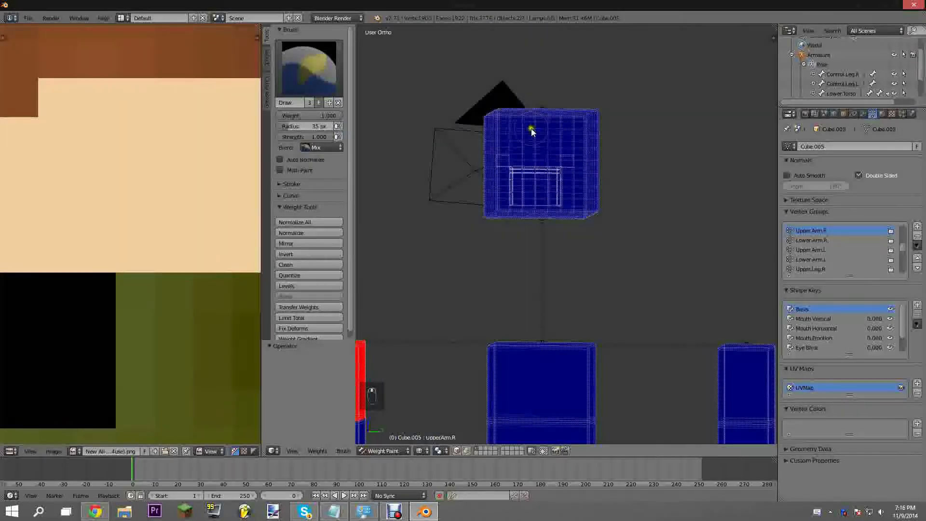
right_click(538, 108)
- Paint the entire head cube, including the facial geometry, at weight 1.000 for the Head group
middle_click_drag(532, 163, 547, 230, "shift")
scroll(548, 231, "down", 3)
mouse_move(559, 263)
middle_mouse_down("shift")
mouse_move(592, 325)
mouse_move(546, 242)
mouse_move(494, 248)
middle_mouse_up("shift")
scroll(588, 319, "up", 3)
mouse_move(517, 200)
left_mouse_down()
mouse_move(527, 207)
mouse_move(520, 202)
left_mouse_up()
mouse_move(636, 192)
left_mouse_down()
mouse_move(538, 223)
mouse_move(627, 265)
mouse_move(535, 236)
left_mouse_up()
mouse_move(592, 228)
left_mouse_down()
mouse_move(558, 254)
mouse_move(667, 257)
mouse_move(651, 306)
mouse_move(525, 307)
left_mouse_up()
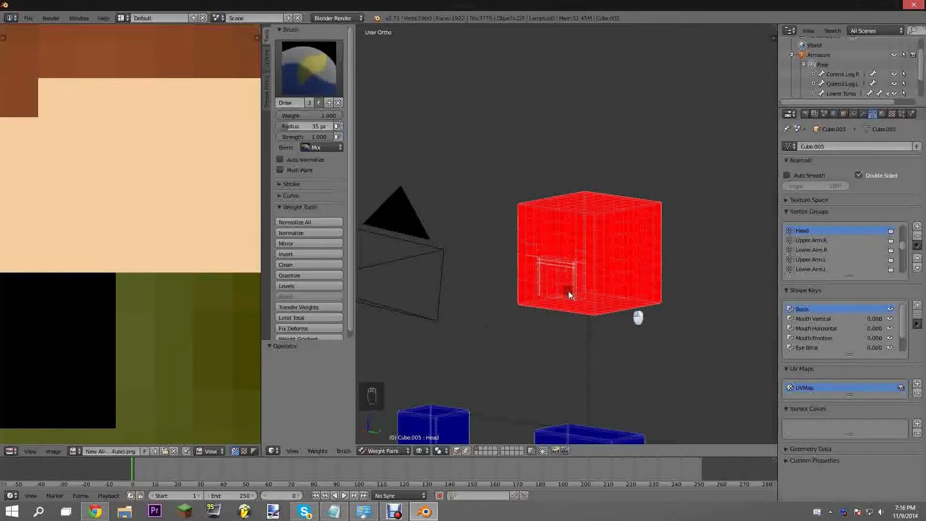
- Select the Lower.Arm.L bone and paint the hand end of the left arm at weight 1.000
middle_click_drag(568, 291, 562, 206)
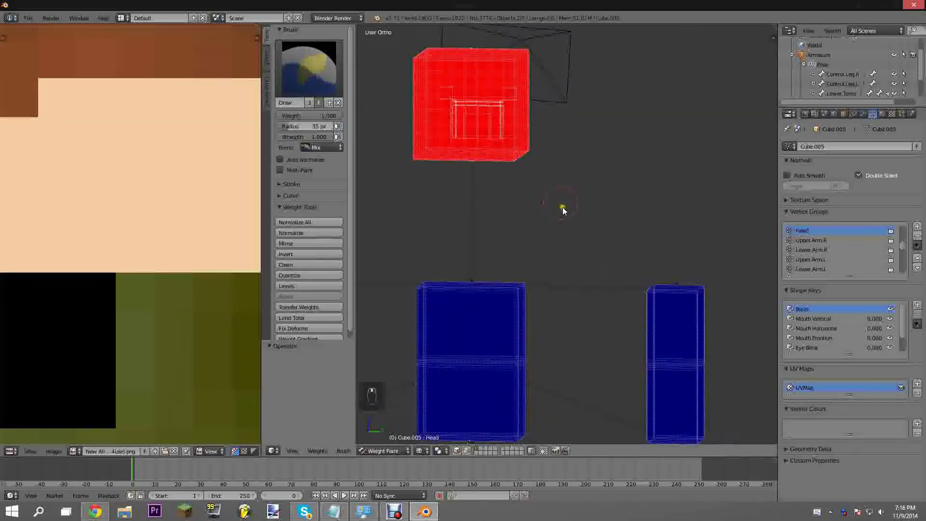
middle_click_drag(657, 310, 608, 200, "shift")
right_click(628, 340)
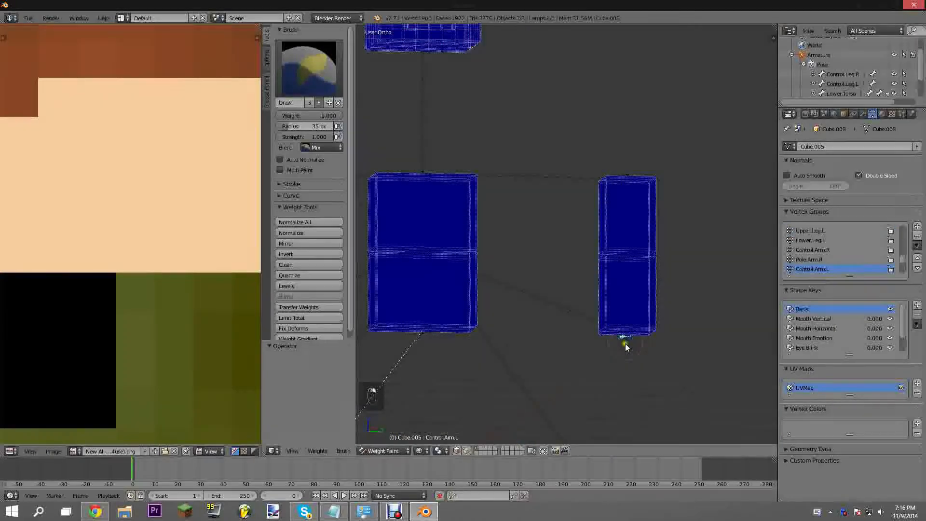
middle_click_drag(625, 344, 523, 335)
scroll(575, 354, "up", 2)
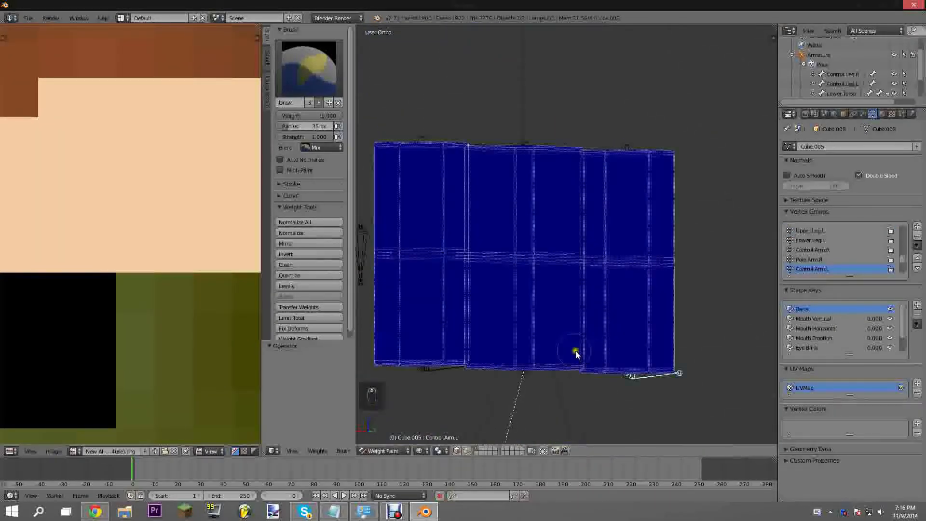
right_click(623, 377)
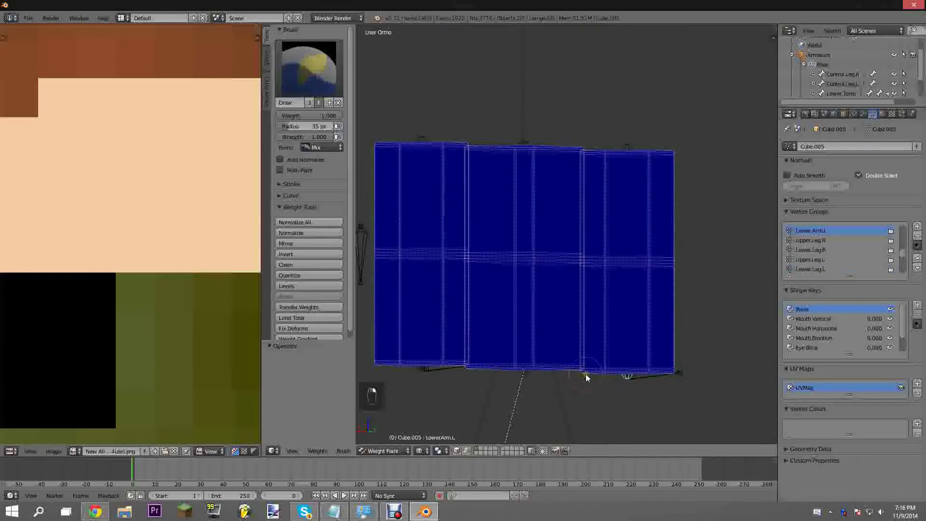
key("KP_1")
key("KP_3")
middle_click_drag(644, 372, 561, 352, "shift")
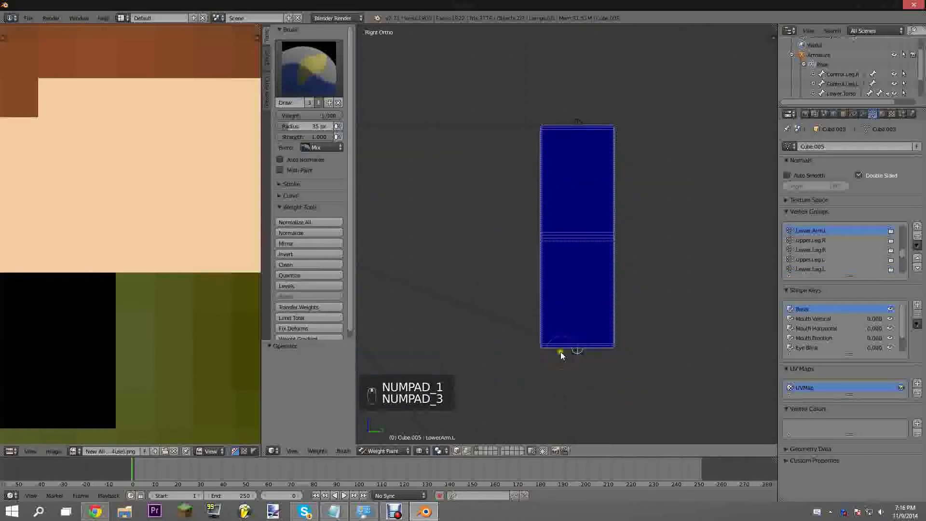
left_click_drag(561, 351, 528, 357)
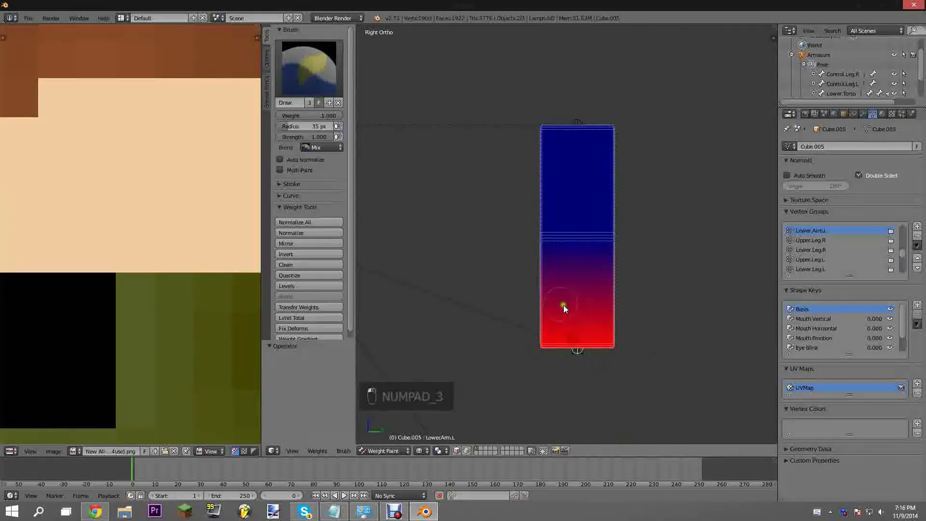
- Paint the edge loops just below the left elbow at weight 1.000 to fill the lower arm for Lower.Arm.L
scroll(563, 307, "up", 7)
left_click_drag(470, 259, 491, 254)
left_click_drag(583, 272, 768, 253)
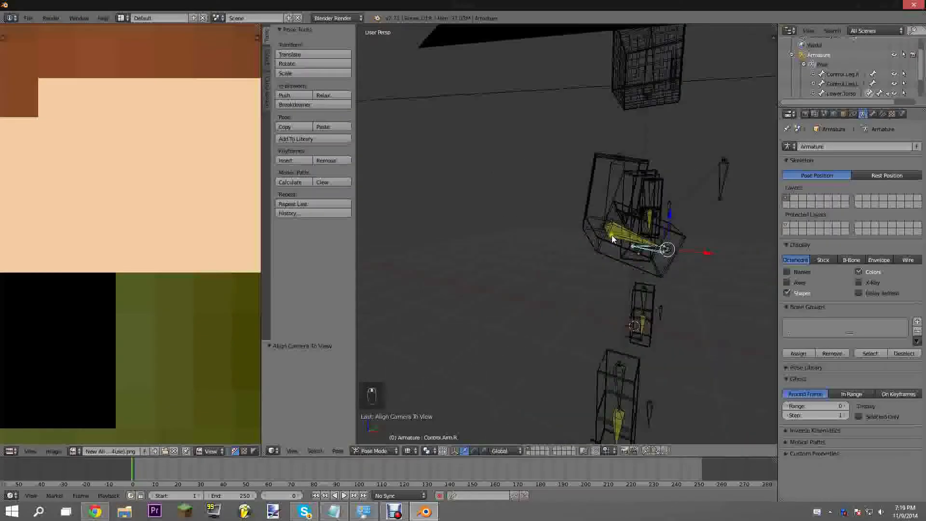
- Show the model in solid shading and test-move the Control.Arm.R bone to check how the right elbow bends
key("z")
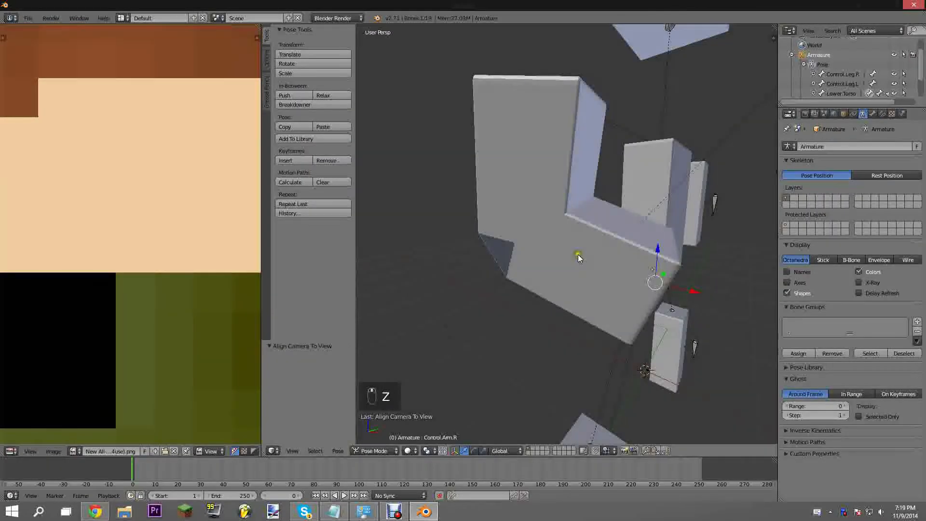
middle_click_drag(578, 254, 569, 253)
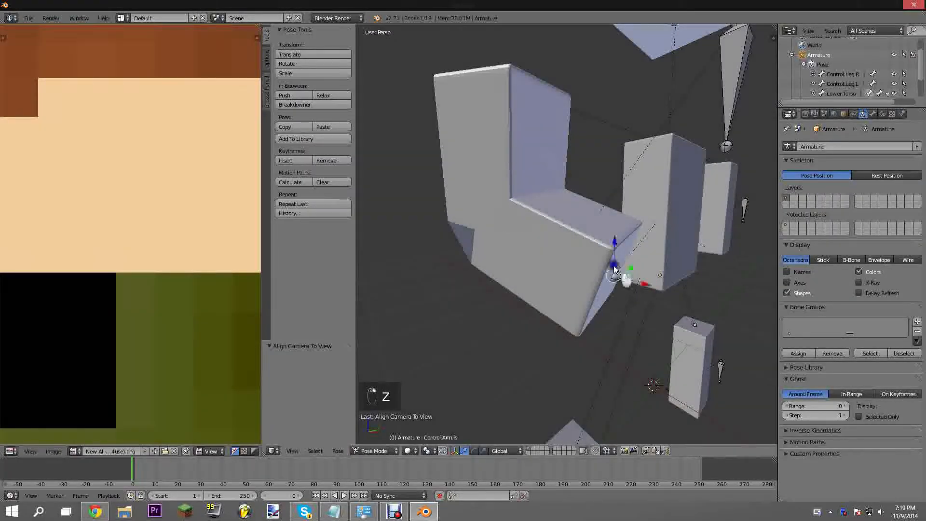
key("g")
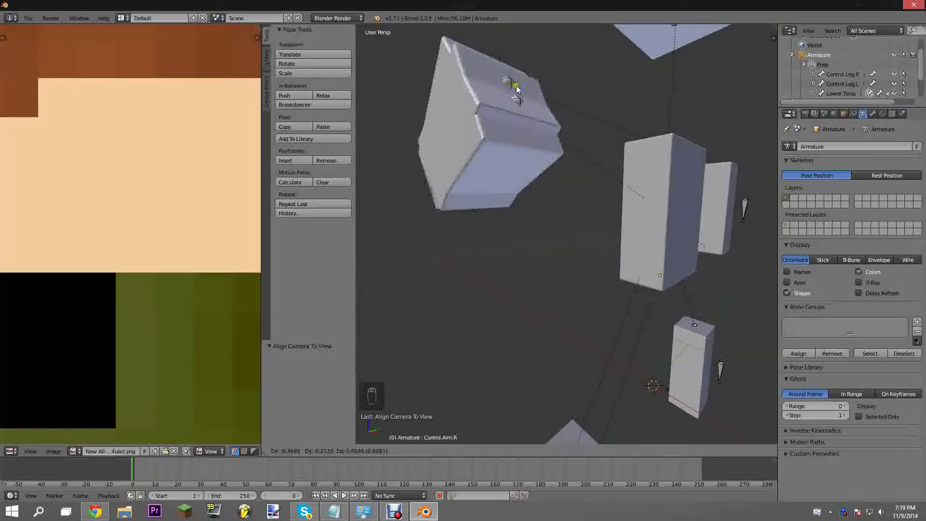
left_click(607, 299)
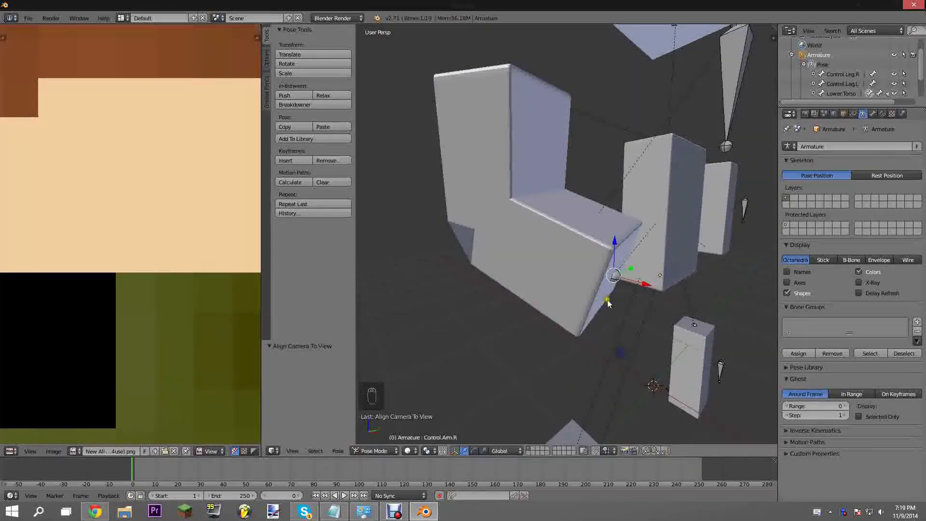
- Render the bent right arm from below, examine the texture around the elbow, and close the render
middle_click_drag(606, 300, 583, 273)
key("F12")
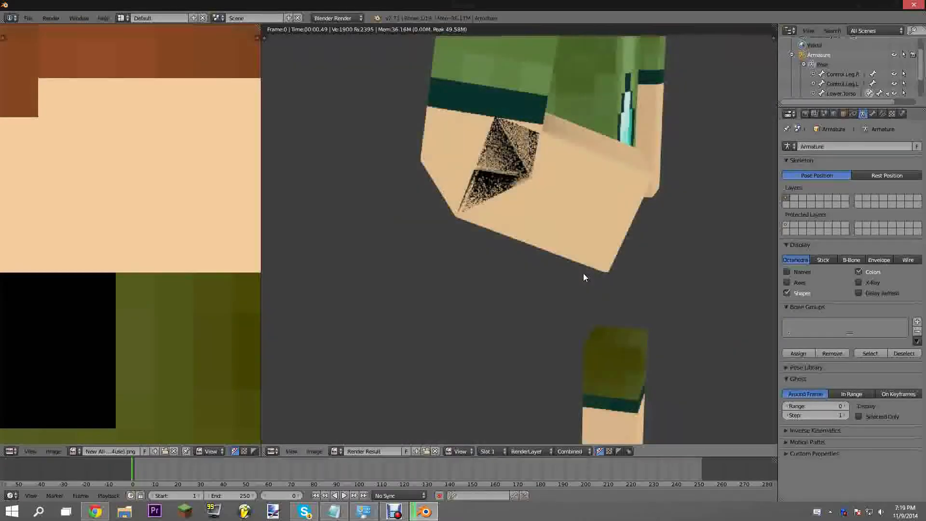
scroll(402, 169, "up", 5)
scroll(402, 169, "down", 5)
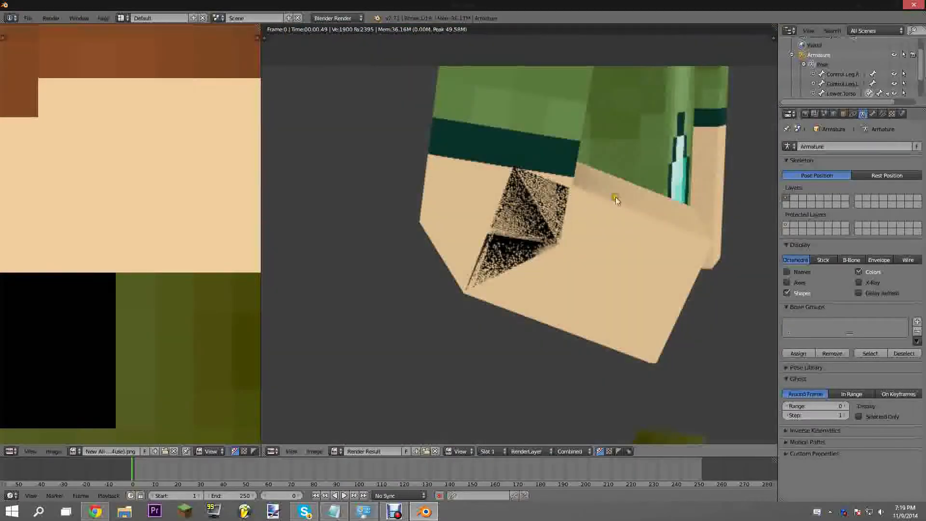
scroll(554, 200, "down", 3)
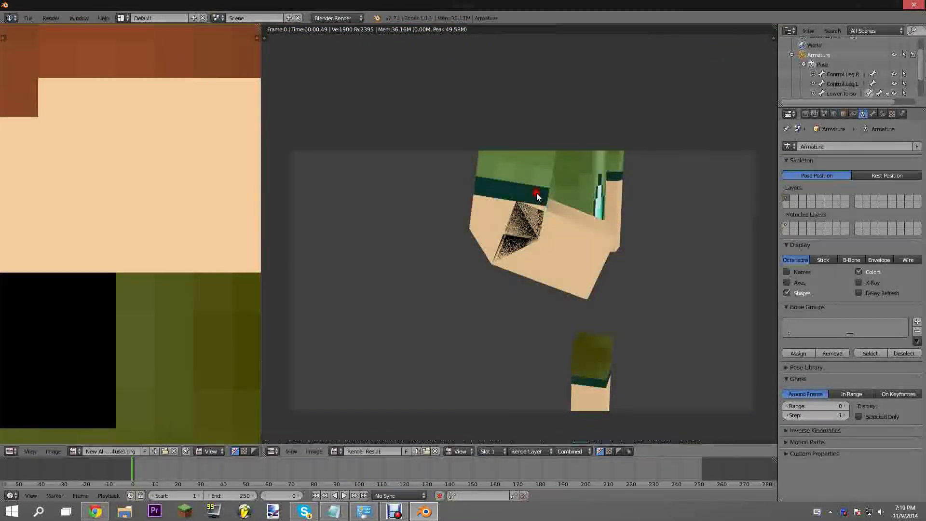
key("Escape")
- Clear the pose rotation and location of the Control.Arm.R bone
middle_click_drag(646, 251, 513, 259)
key("alt+r")
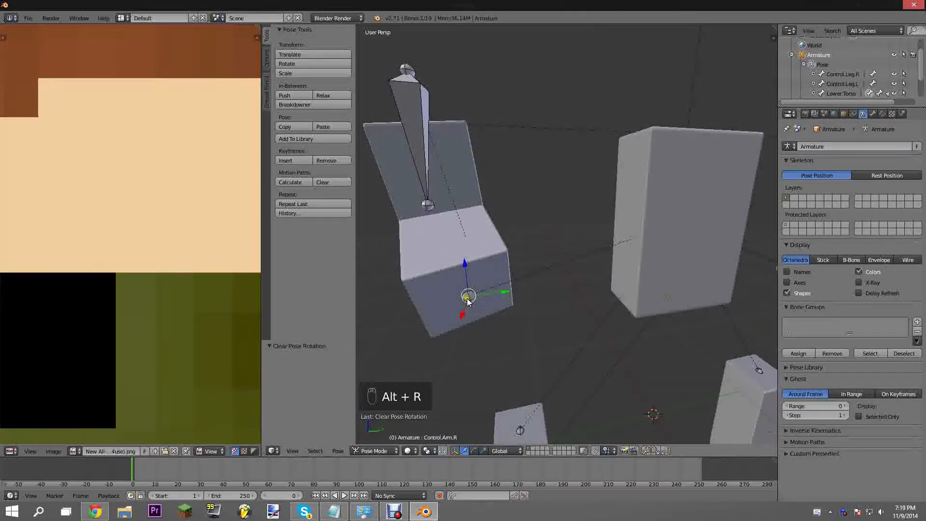
key("alt+r")
key("alt+g")
scroll(519, 269, "down", 6)
scroll(550, 256, "up", 3)
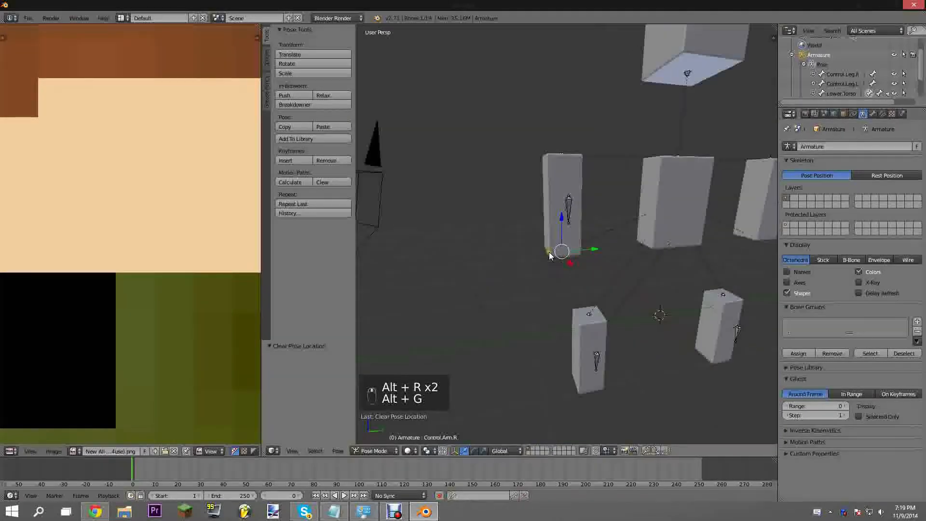
- Select the body mesh and switch it from Weight Paint to Object Mode
middle_click_drag(550, 255, 572, 241)
right_click(628, 166)
mouse_move(637, 141)
right_mouse_down()
mouse_move(628, 144)
mouse_move(634, 135)
mouse_move(702, 144)
mouse_move(498, 165)
mouse_move(687, 161)
mouse_move(546, 161)
right_mouse_up()
right_click(620, 139)
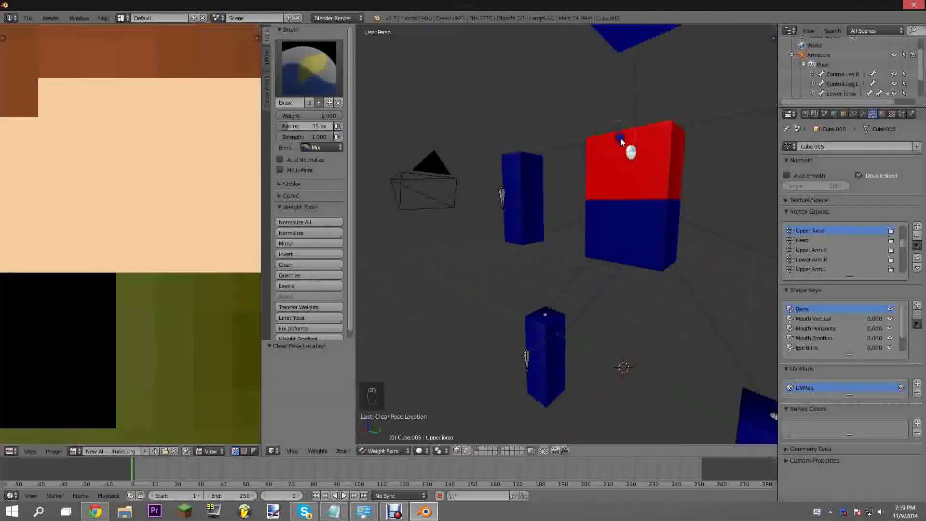
scroll(615, 145, "down", 4)
middle_click_drag(608, 160, 634, 213)
scroll(618, 174, "up", 5)
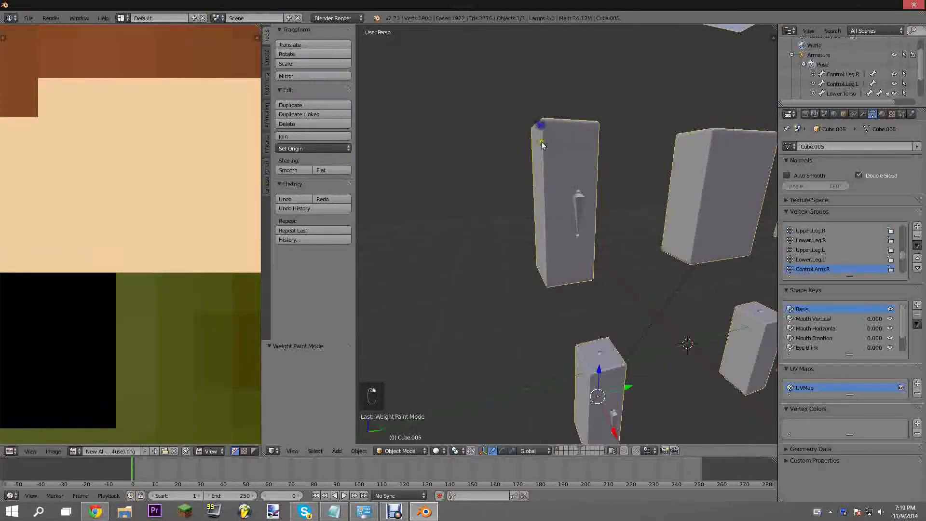
- Examine the right arm's elbow edge loops in Edit Mode and return to Object Mode
scroll(500, 182, "down", 5)
middle_click_drag(500, 182, 569, 210)
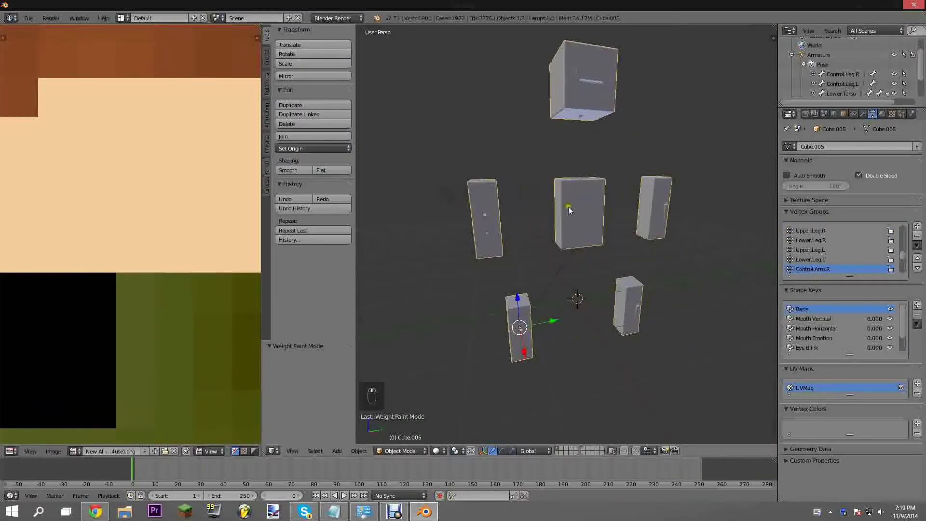
middle_click_drag(487, 233, 602, 247)
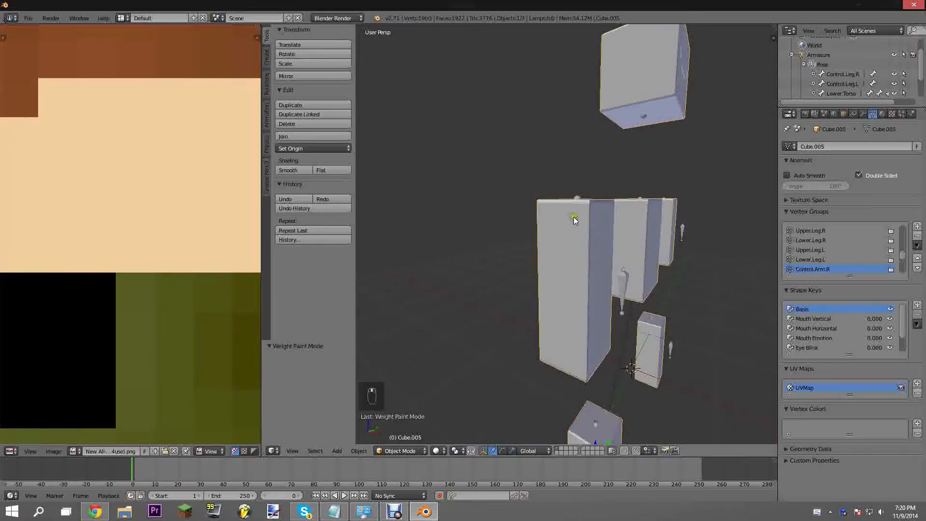
key("Tab")
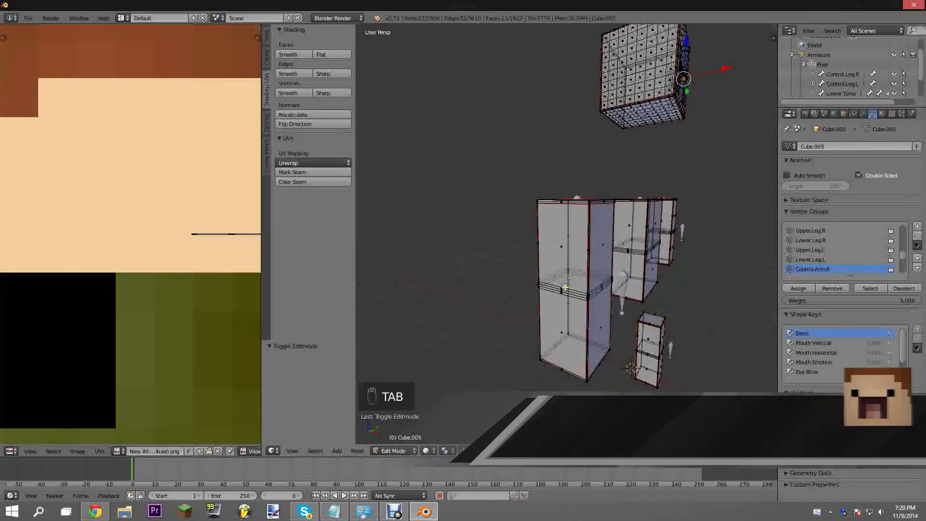
scroll(564, 290, "down", 1)
key("Tab")
middle_click_drag(572, 279, 525, 276)
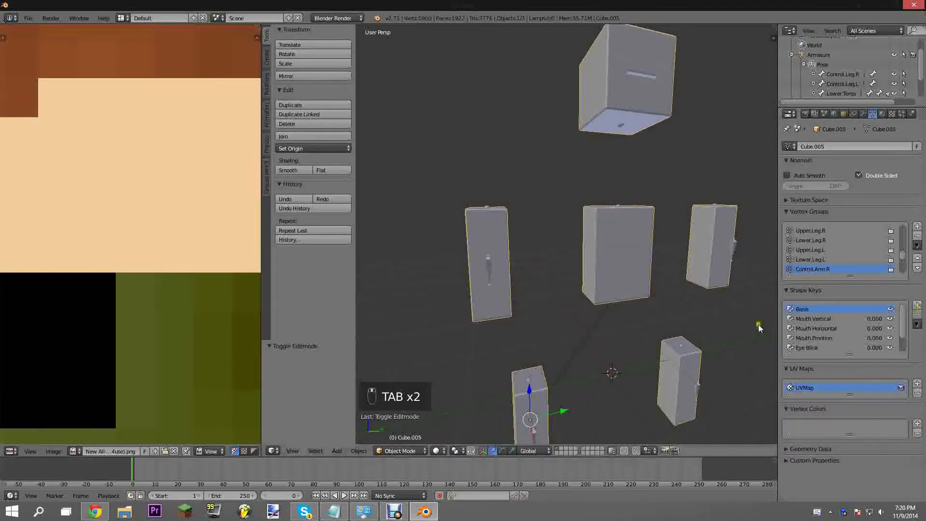
- Add five shape keys to the body mesh: Bend.Arm.R, Bend.Arm.L, Bend.Torso, Bend.Leg.R and Bend.Leg.L
left_click(808, 312)
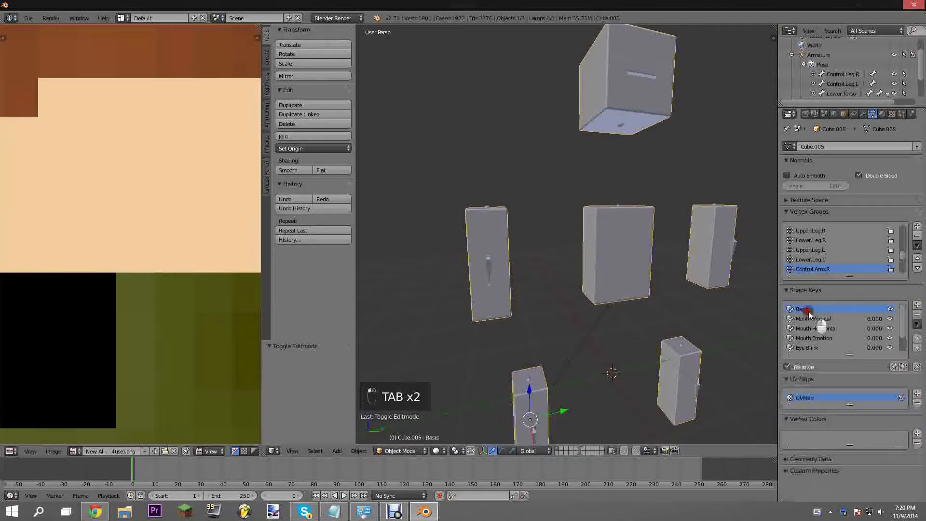
left_click(918, 305)
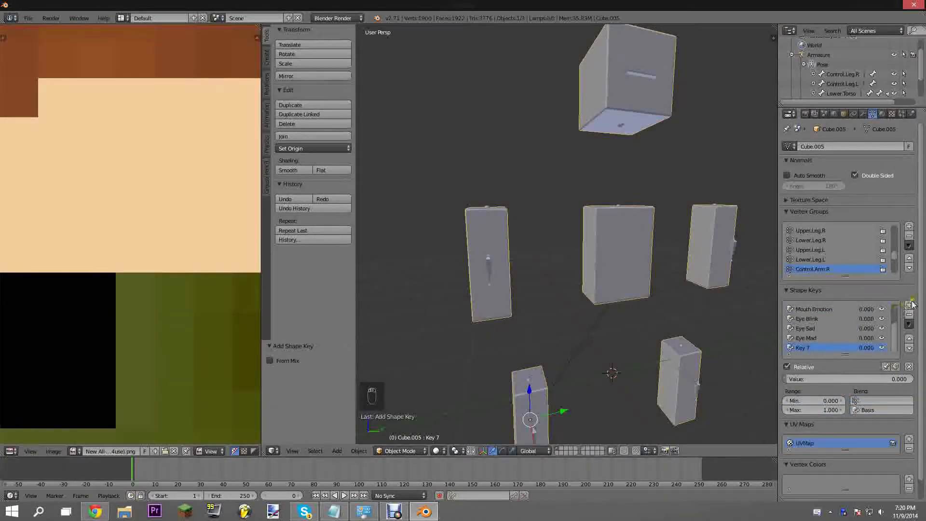
left_click(804, 346)
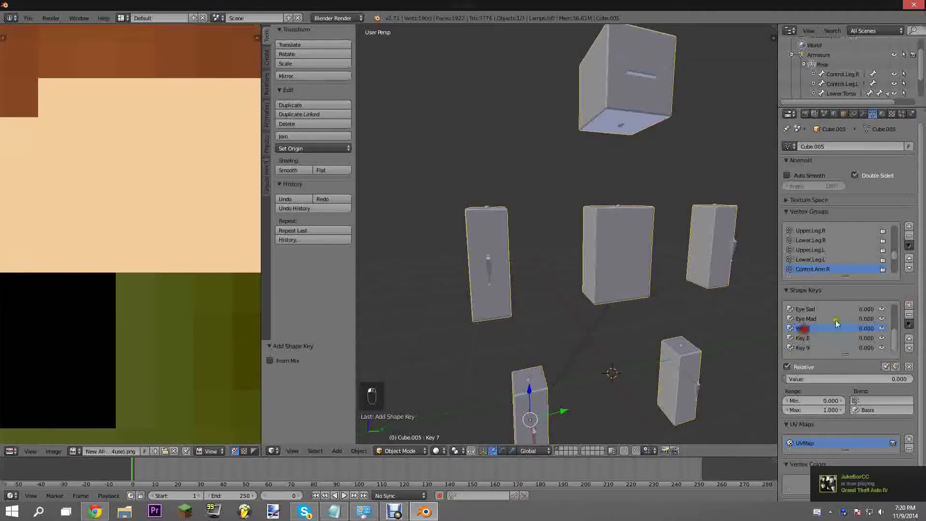
left_click(910, 305)
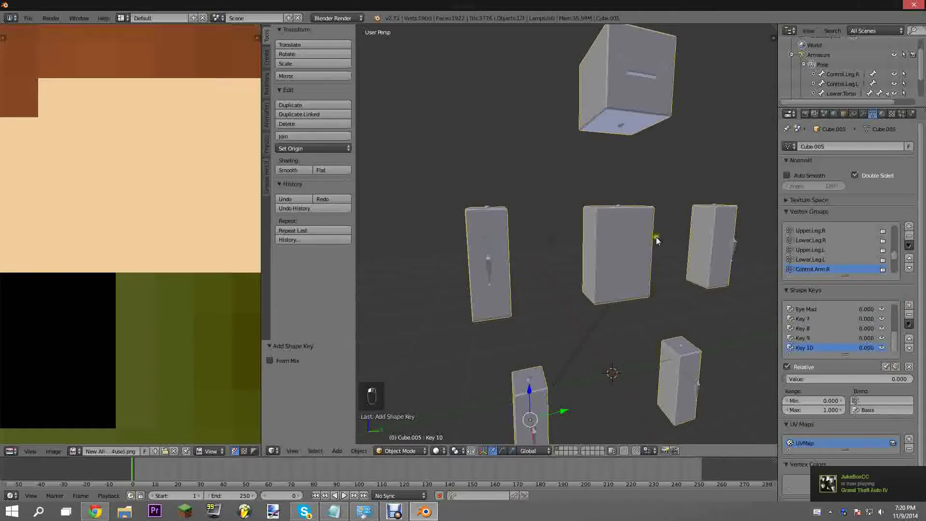
left_click(799, 319)
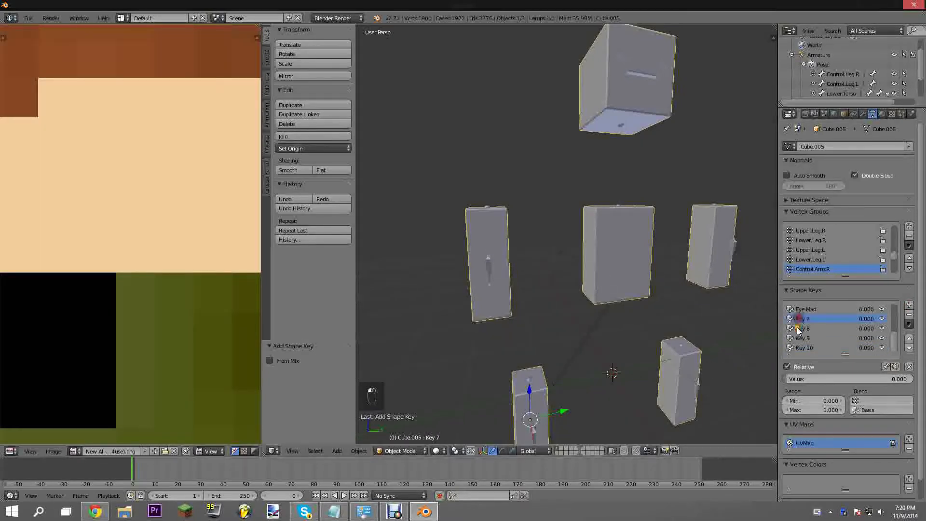
left_click(908, 307)
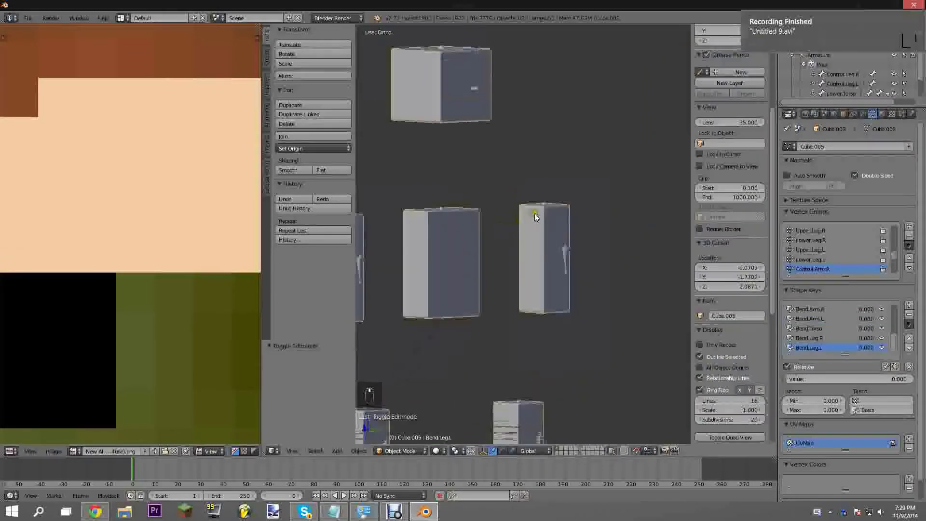
- Make Bend.Arm.L the active shape key of the body mesh and bring the left arm into view
right_click(533, 214)
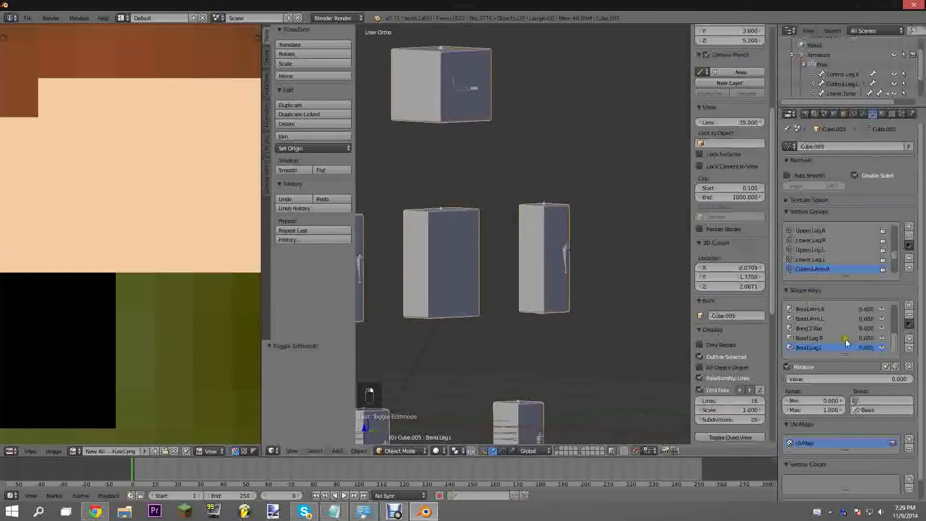
scroll(838, 338, "down", 1)
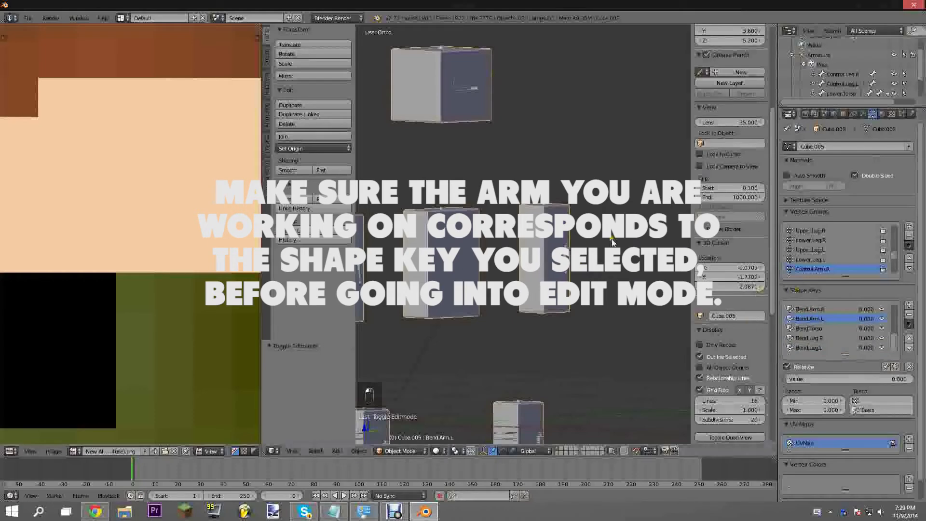
middle_click_drag(657, 324, 657, 325)
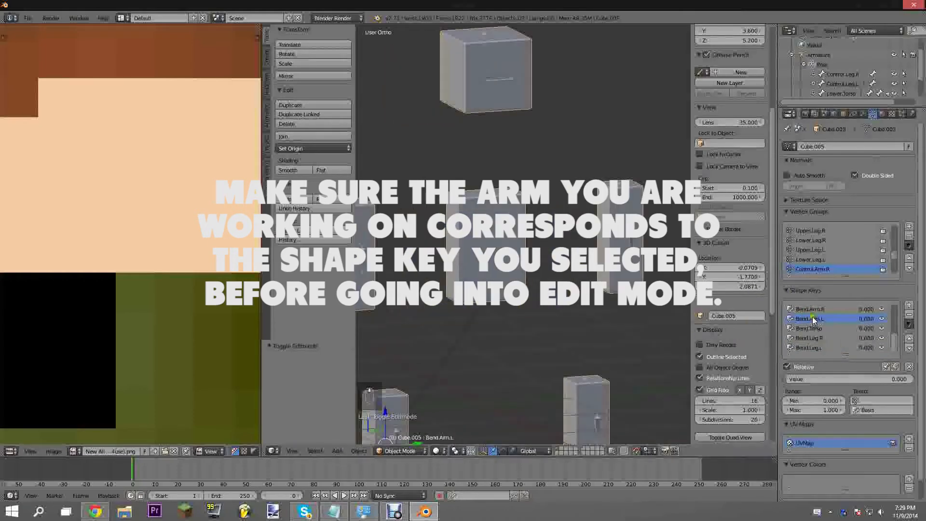
mouse_move(482, 270)
middle_mouse_down()
mouse_move(468, 270)
mouse_move(504, 271)
mouse_move(490, 272)
middle_mouse_up()
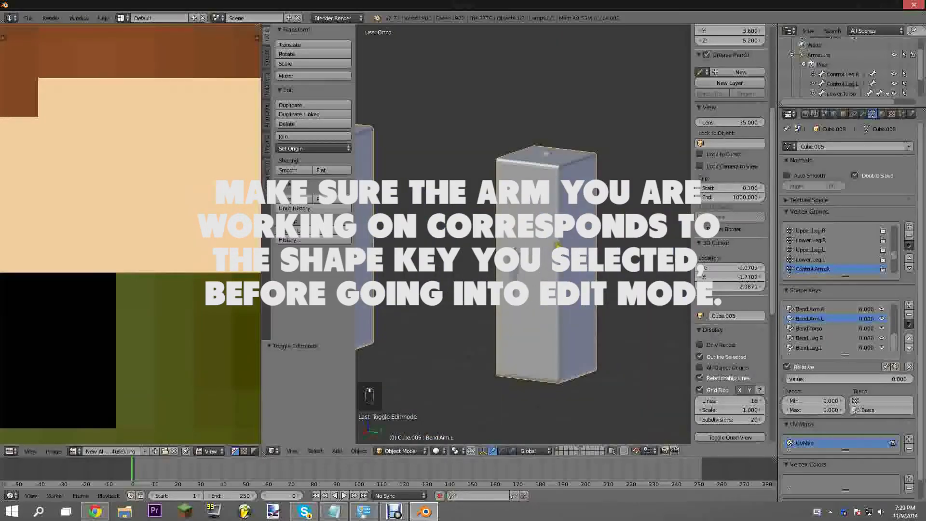
- Enter Edit Mode on the body mesh and box-select the elbow loop vertices on the back side of the left arm
key("Tab")
scroll(558, 252, "down", 3)
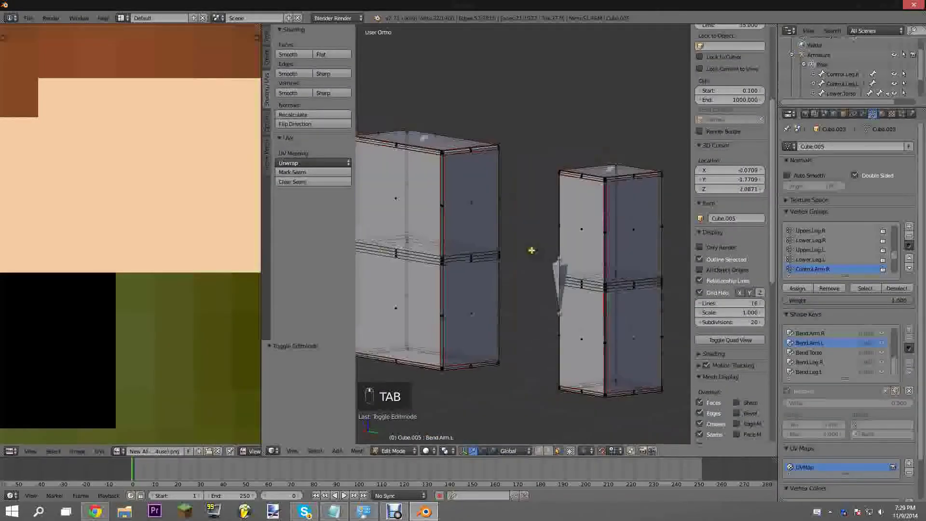
middle_click_drag(533, 251, 575, 242)
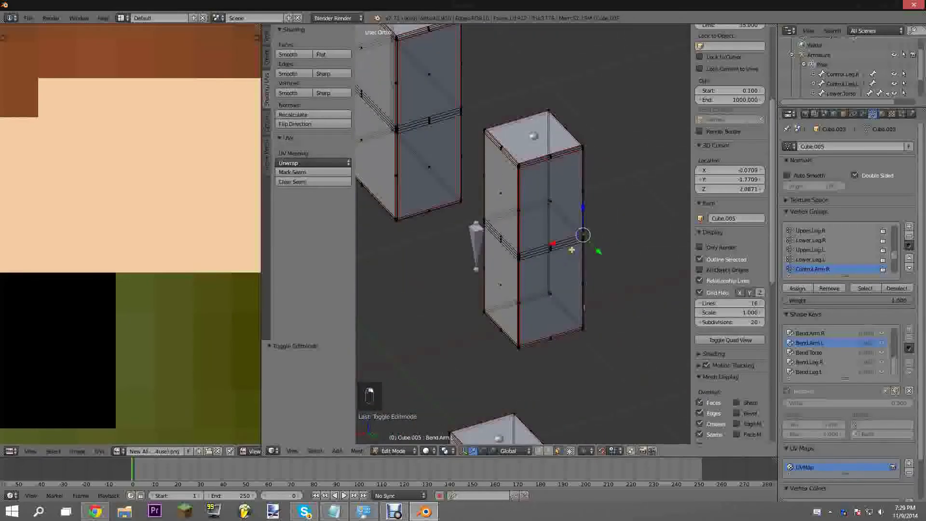
key("b")
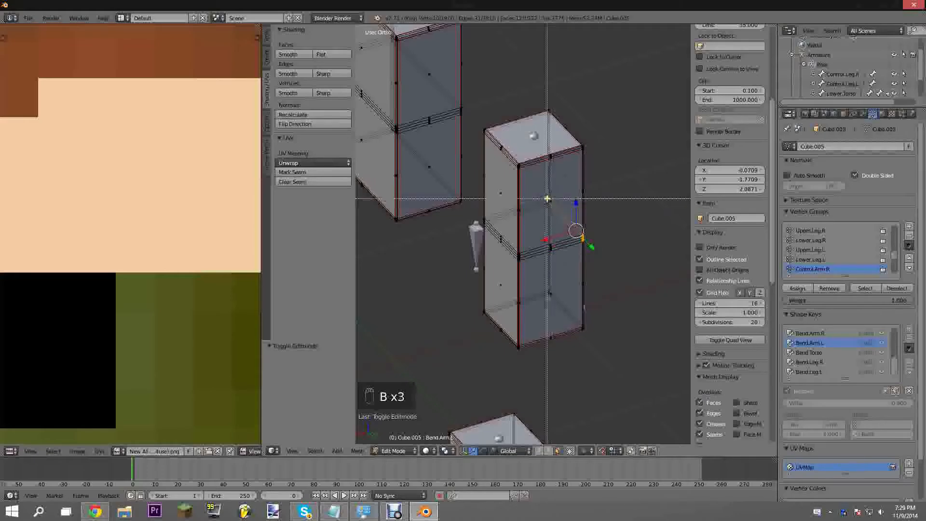
left_click_drag(555, 205, 557, 213)
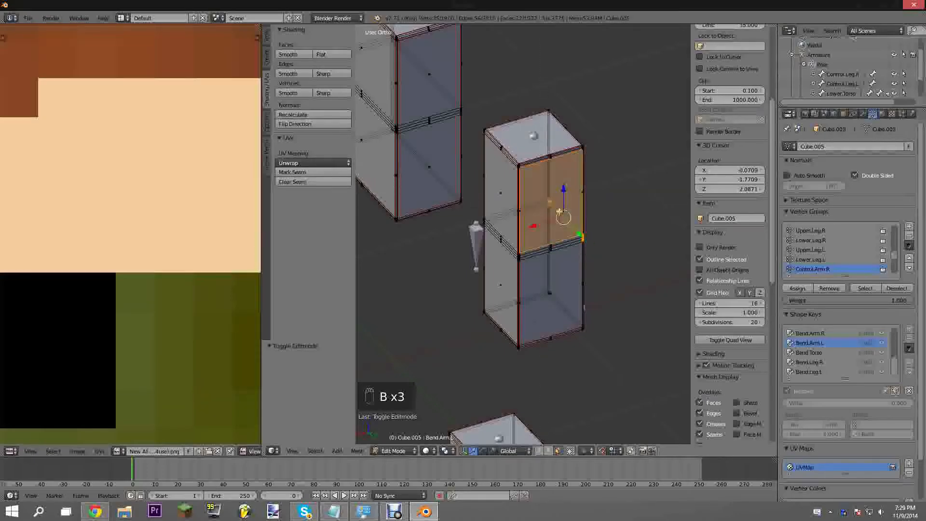
- Show the left arm's selected back elbow vertices in wireframe from the front view
middle_click_drag(559, 212, 512, 280)
middle_click_drag(598, 284, 489, 215, "shift")
scroll(489, 216, "up", 4)
middle_click_drag(533, 262, 468, 260)
scroll(560, 258, "up", 2)
scroll(441, 271, "down", 7)
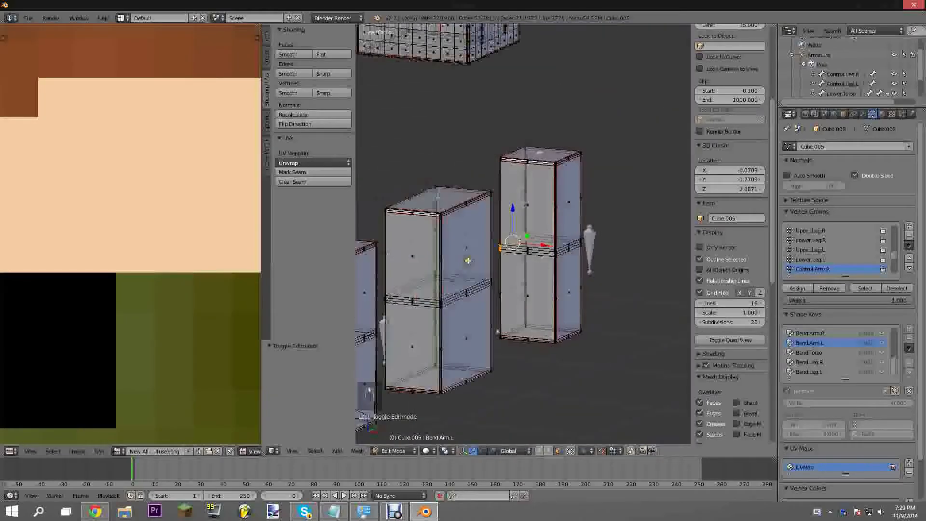
key("KP_1")
scroll(468, 260, "up", 10)
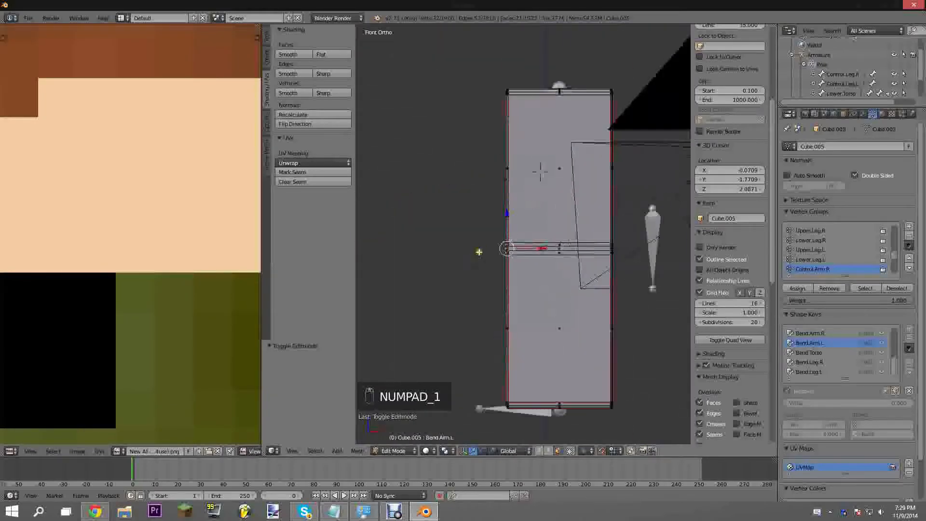
key("z")
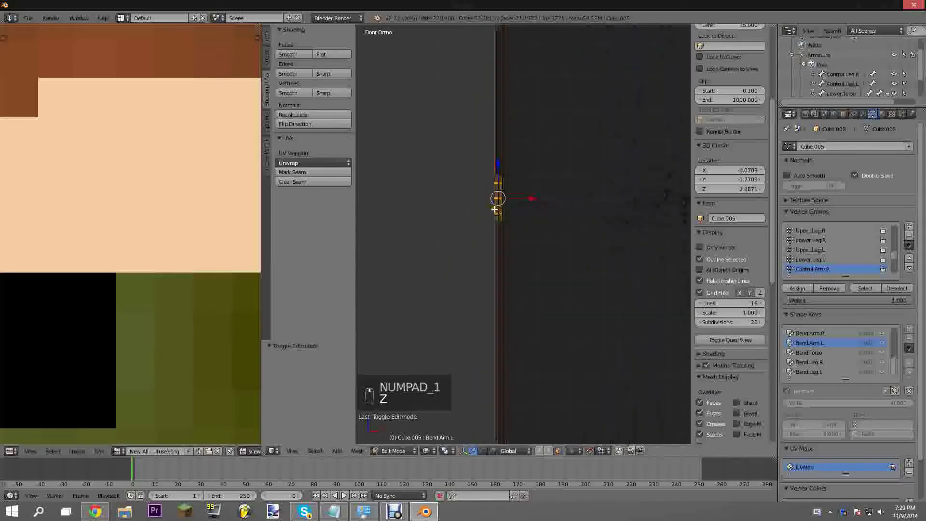
scroll(501, 207, "down", 6)
scroll(544, 228, "up", 2)
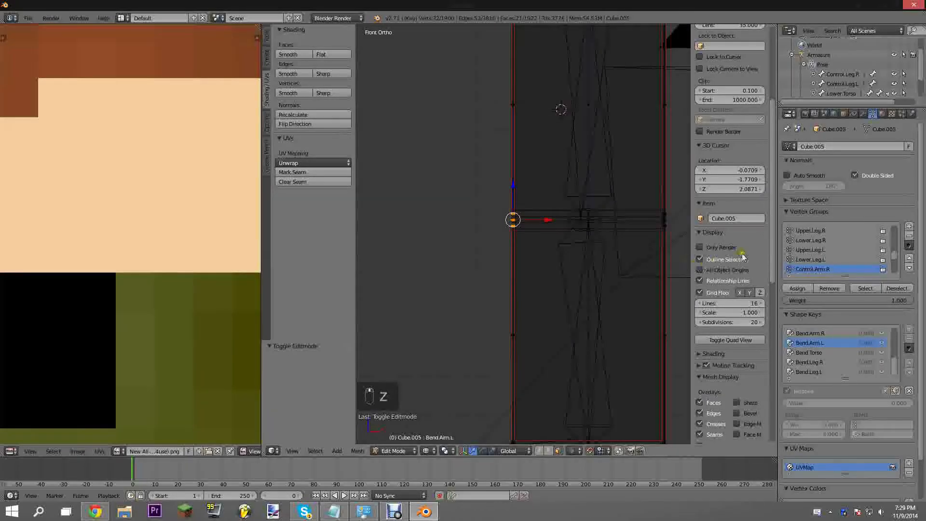
- Set the grid floor subdivisions to 20 in the display settings
scroll(730, 231, "down", 3)
key("n")
key("n")
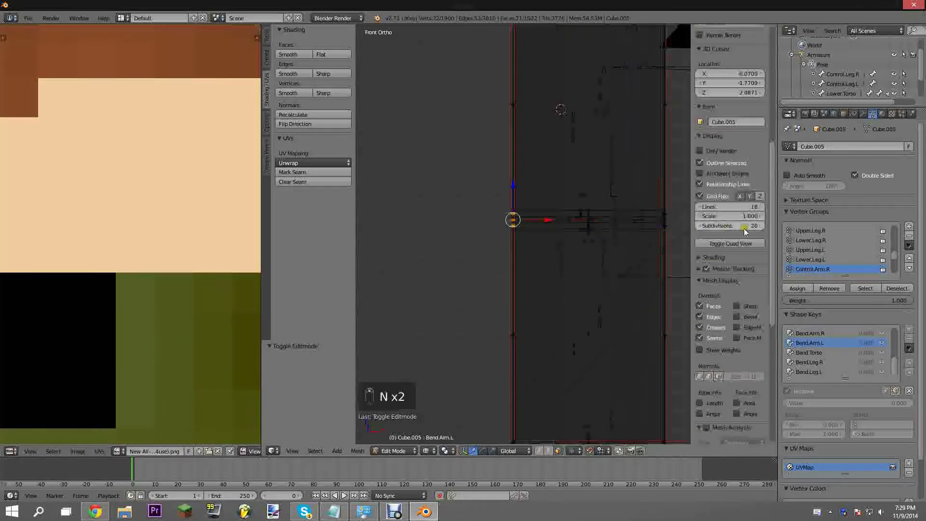
scroll(750, 241, "down", 5)
scroll(712, 251, "up", 3)
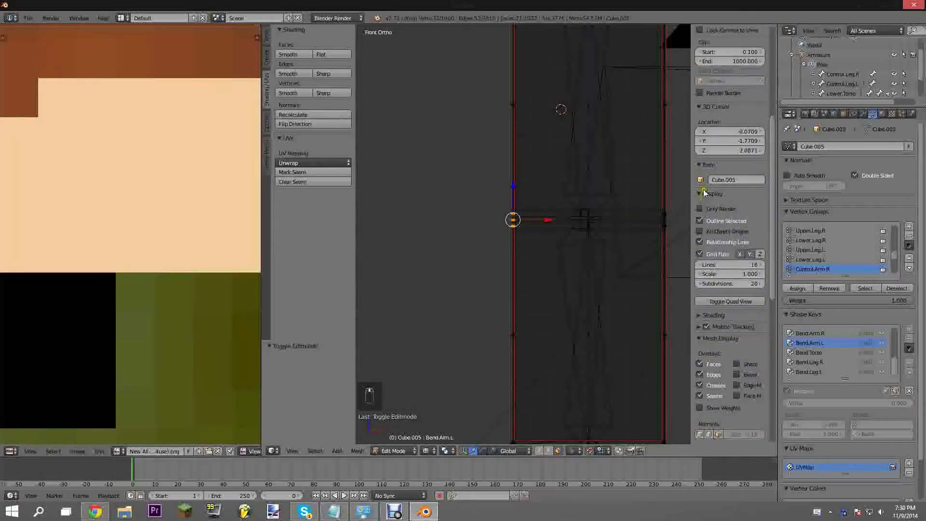
key("Escape")
left_click(722, 285)
type("20")
key("Return")
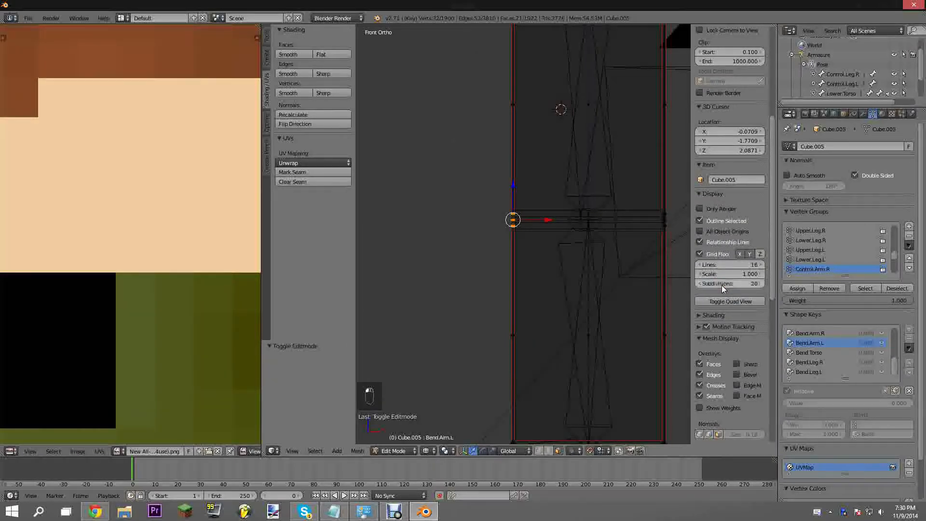
- Move the left arm's back elbow vertices straight down by 0.1
scroll(514, 227, "down", 1)
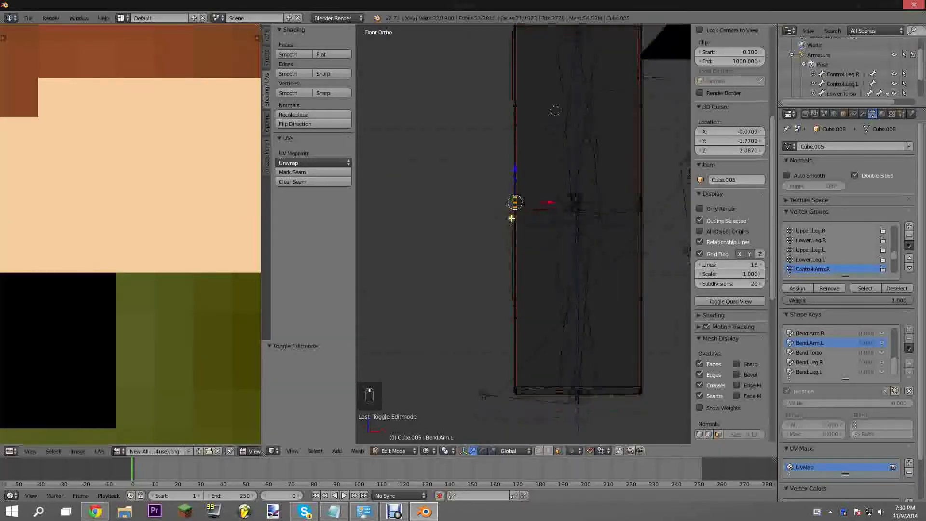
scroll(516, 207, "down", 1)
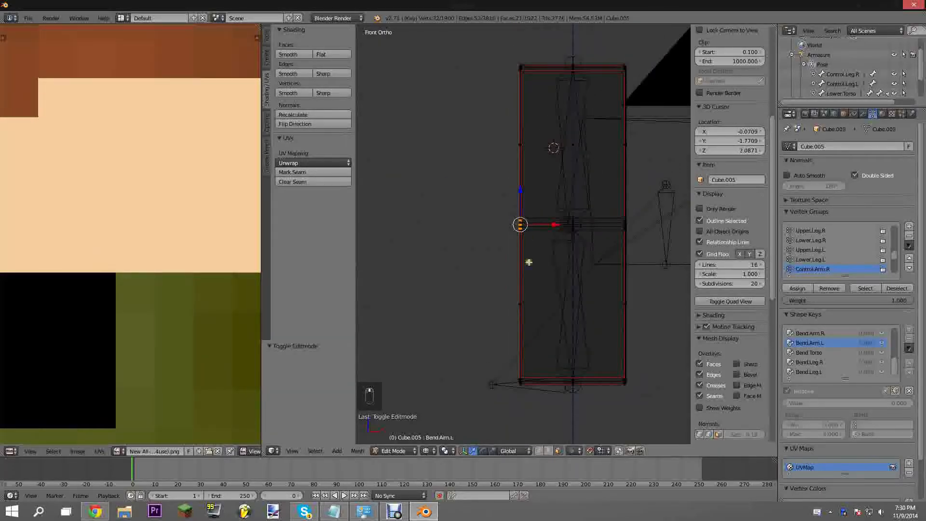
key("g")
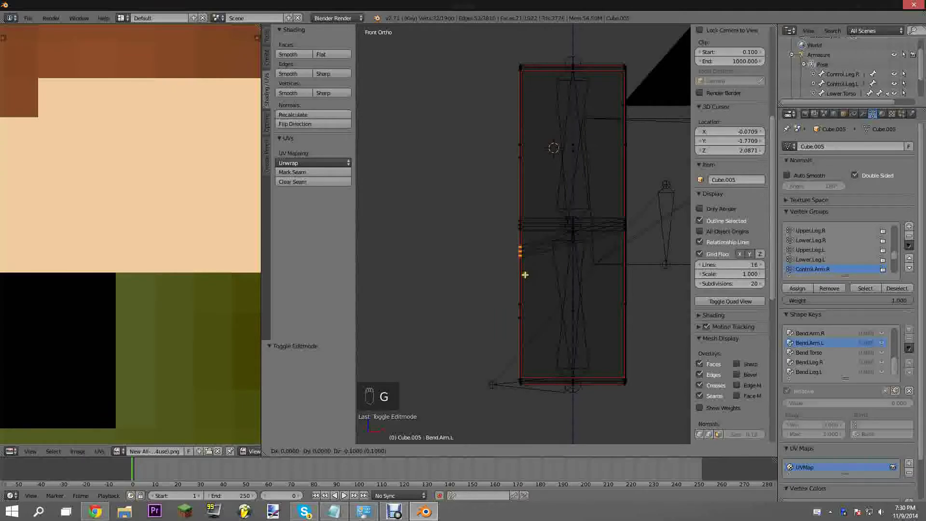
left_click(525, 275)
- Replace the selection with the elbow loop vertices on the front side of the left arm
scroll(520, 256, "up", 6)
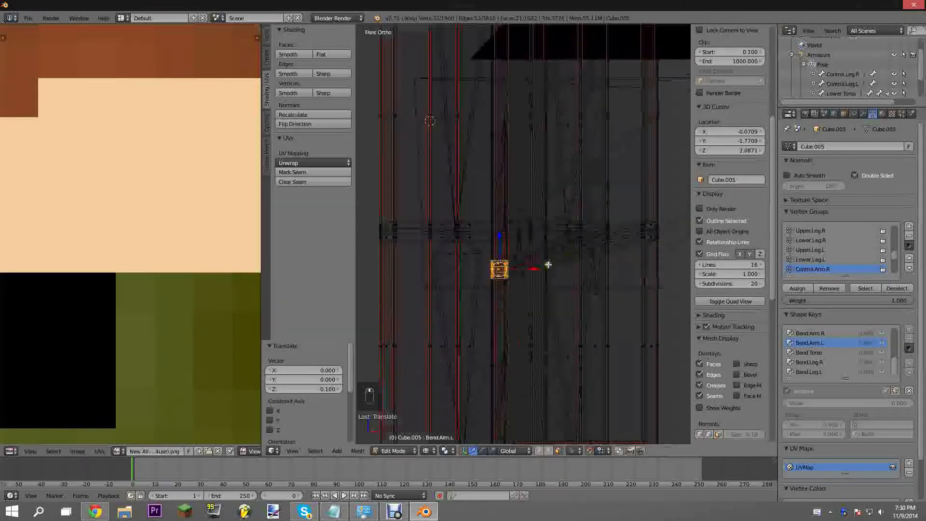
middle_click_drag(548, 264, 600, 269)
key("b")
left_click_drag(599, 269, 614, 321)
middle_click_drag(614, 321, 548, 313)
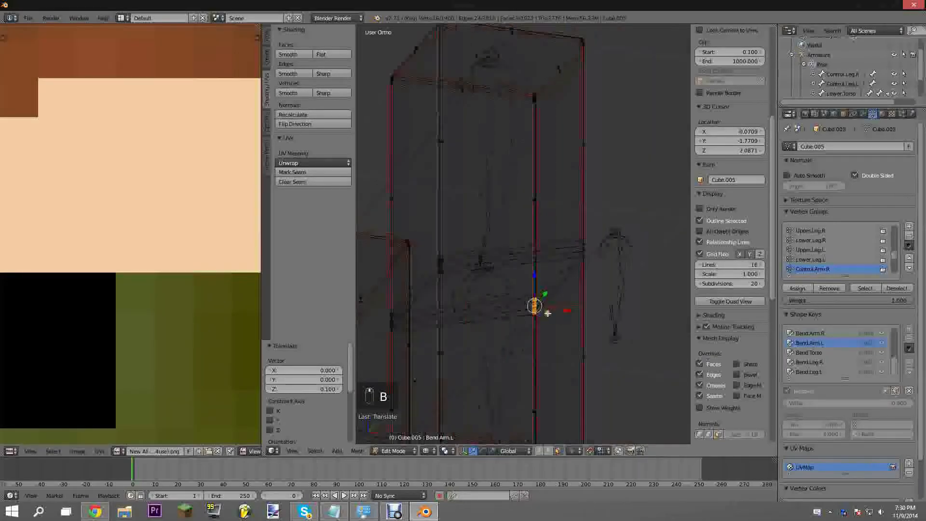
key("b")
left_click_drag(549, 267, 574, 313)
key("b")
left_click_drag(577, 231, 615, 290)
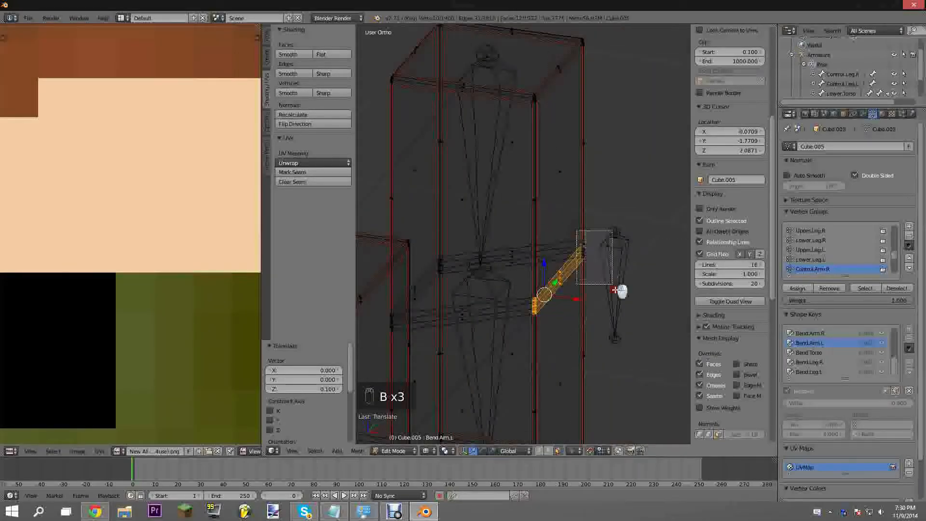
- Move the left arm's front elbow vertices straight up by 0.15 in the front view
middle_click_drag(573, 288, 542, 232)
scroll(513, 250, "up", 5)
key("KP_1")
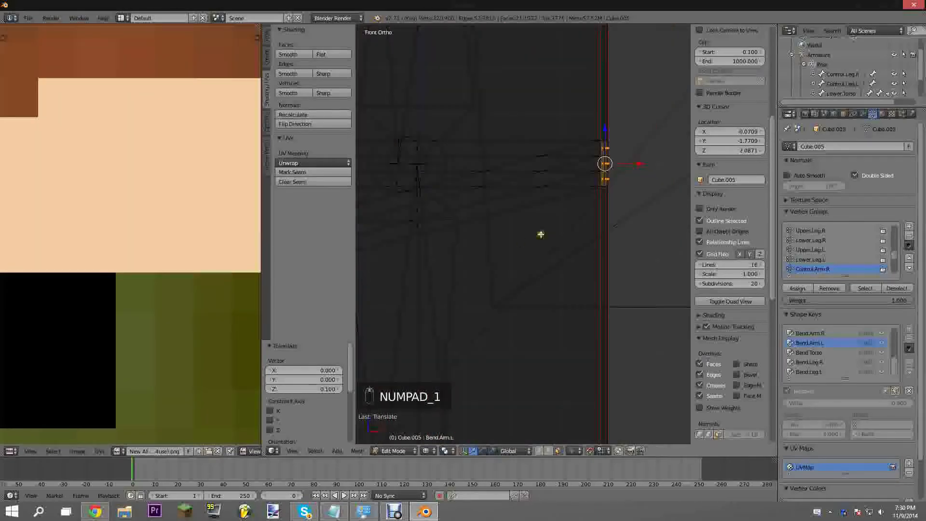
scroll(540, 227, "down", 5)
key("g")
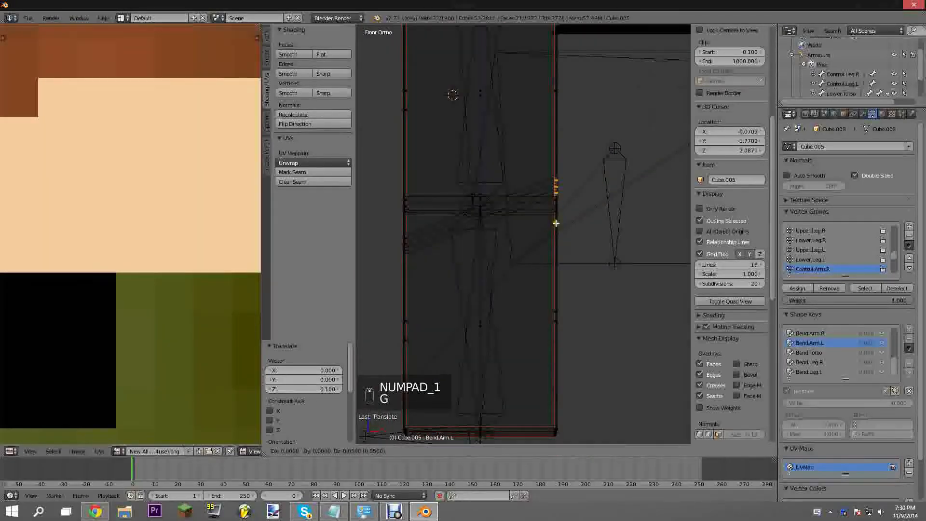
left_click(556, 189)
- Scale the left arm's front elbow vertices to 0.6 on all axes
scroll(482, 217, "up", 4)
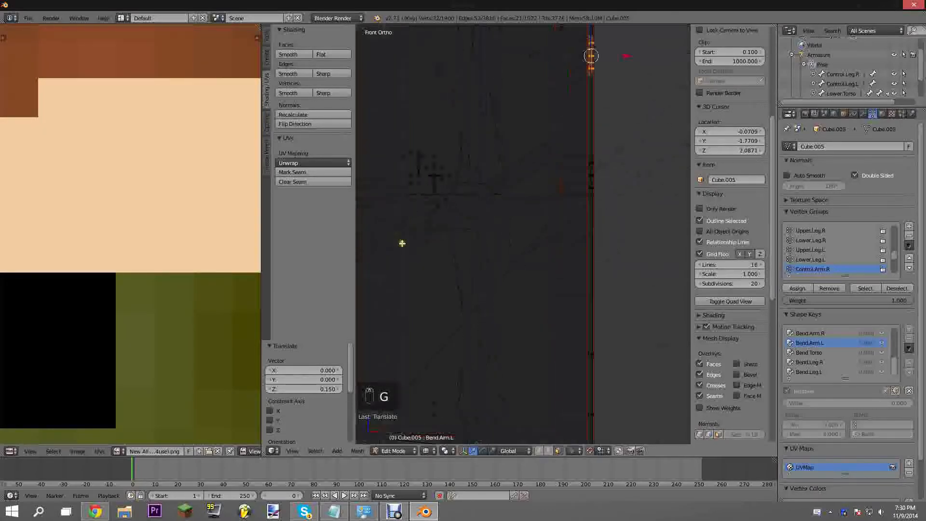
middle_click_drag(400, 242, 564, 292, "shift")
scroll(565, 291, "up", 4)
middle_click_drag(568, 211, 504, 243, "shift")
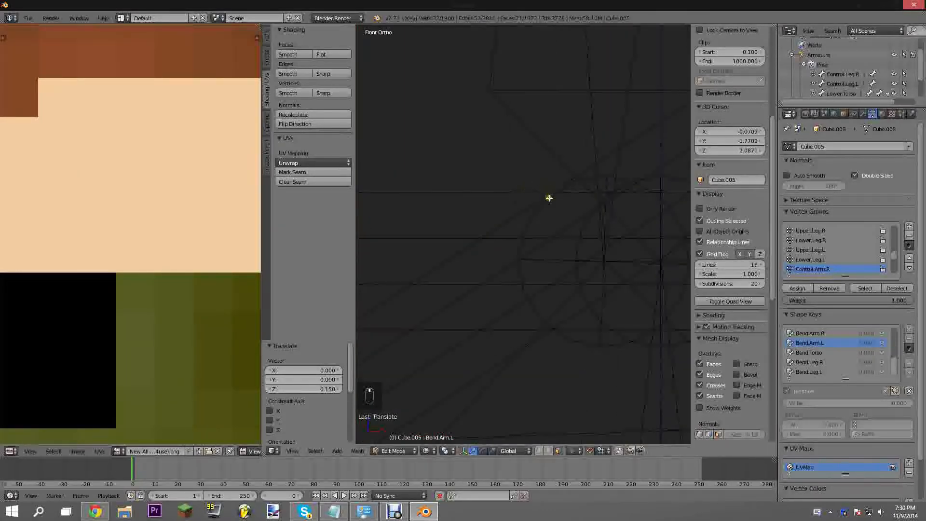
scroll(550, 234, "down", 12)
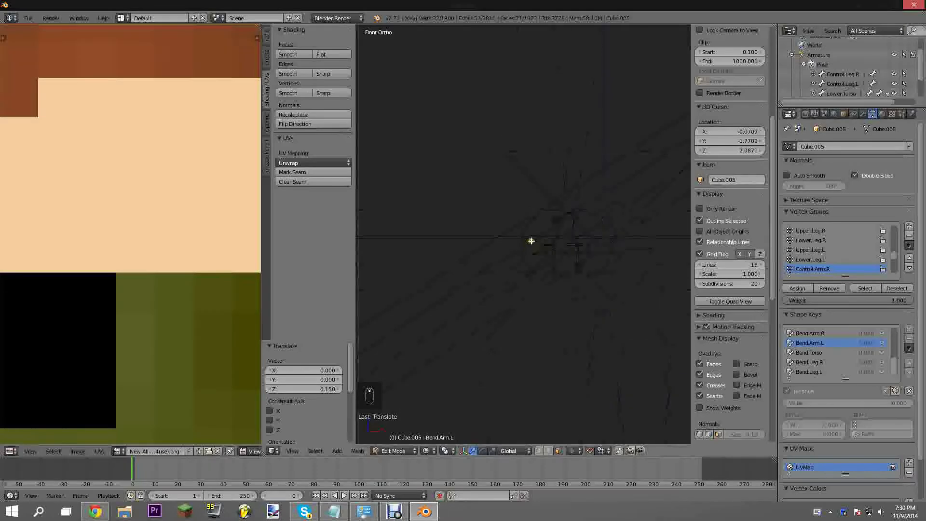
middle_click_drag(560, 259, 616, 242)
key("s")
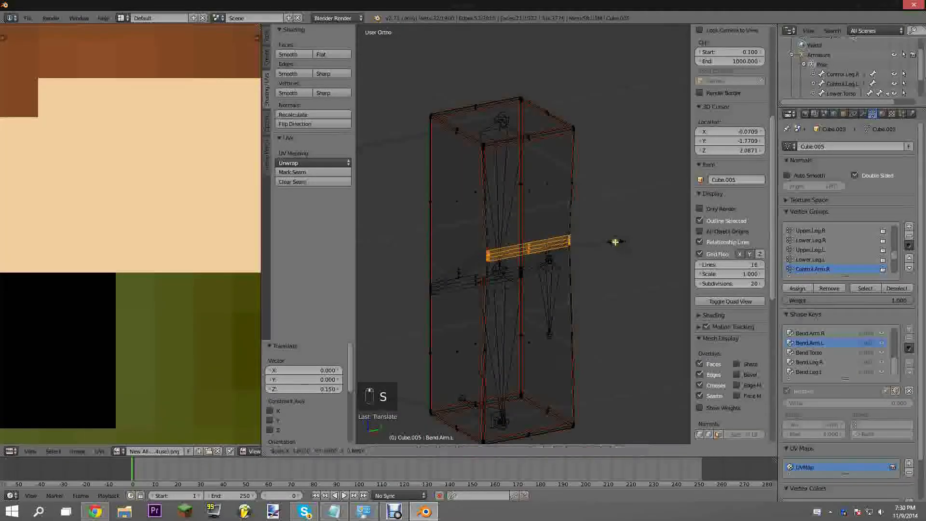
left_click(579, 246)
- Try another scale of the front elbow vertices, cancel it, and return the body mesh to Object Mode
scroll(555, 274, "down", 3)
middle_click_drag(555, 274, 587, 258)
key("s")
right_click(611, 265)
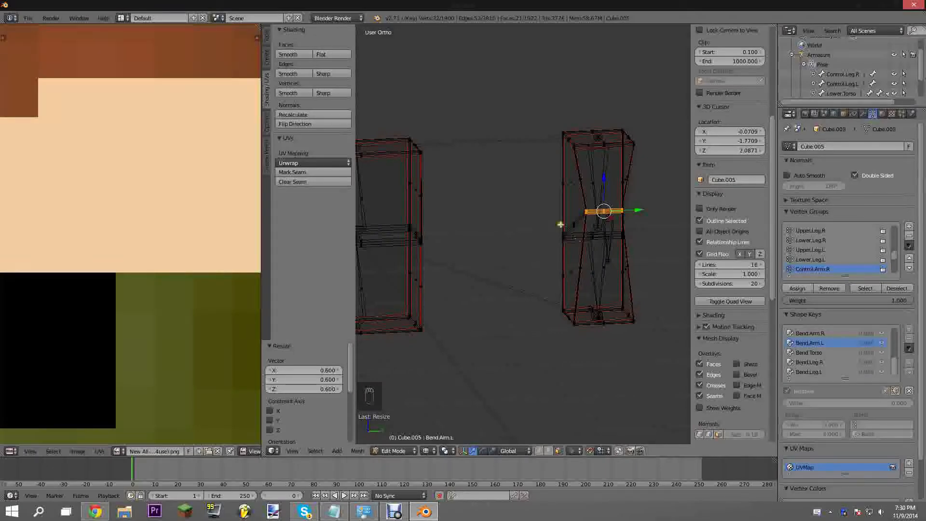
middle_click_drag(560, 224, 574, 241)
key("Tab")
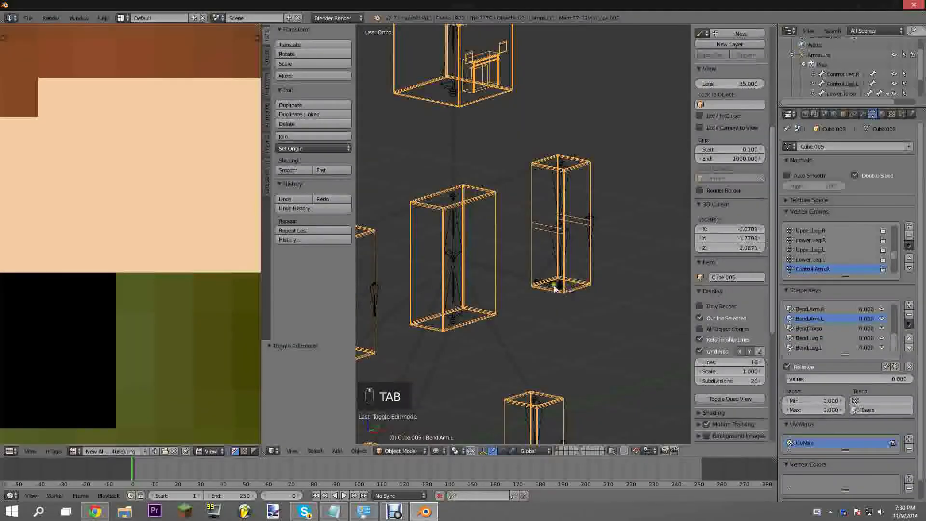
- Bend the left arm by moving the Control.Arm.L bone 0.6 along X and 0.6 along Z
right_click(548, 284)
scroll(549, 284, "up", 2)
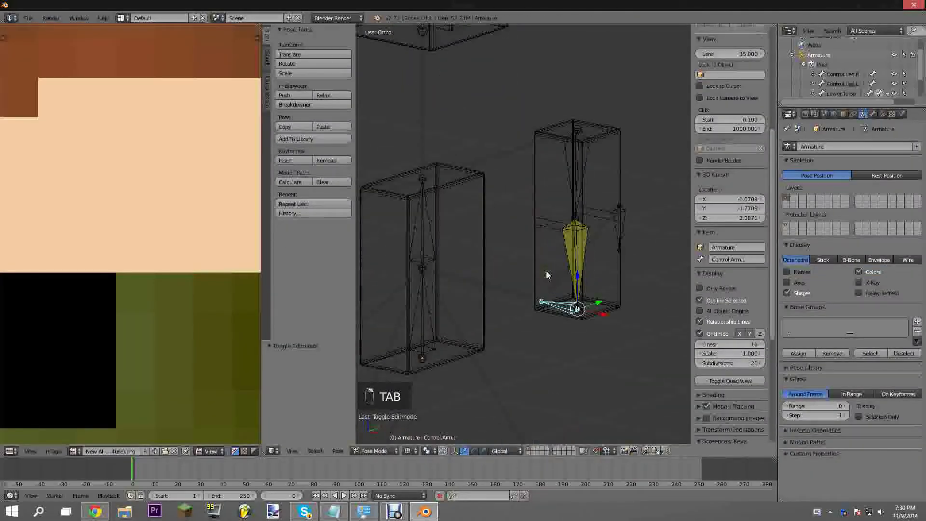
key("KP_1")
key("g")
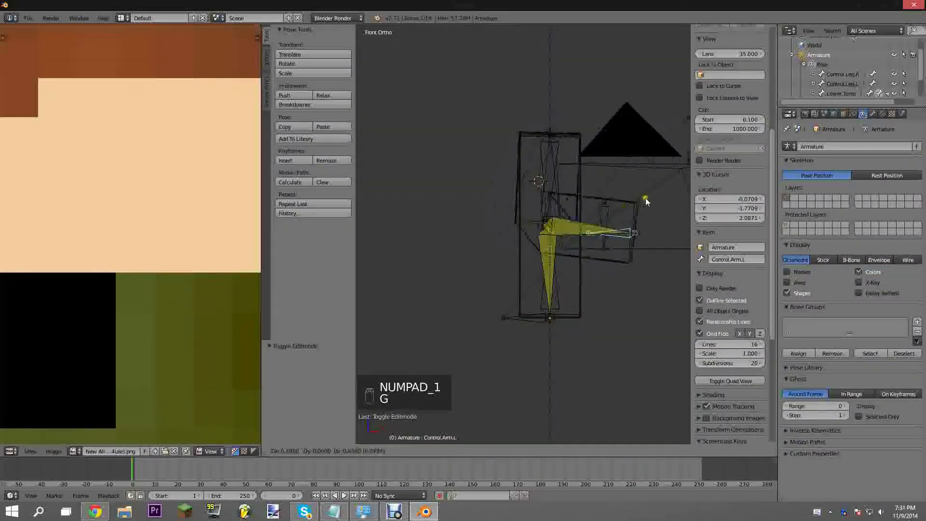
left_click(645, 194)
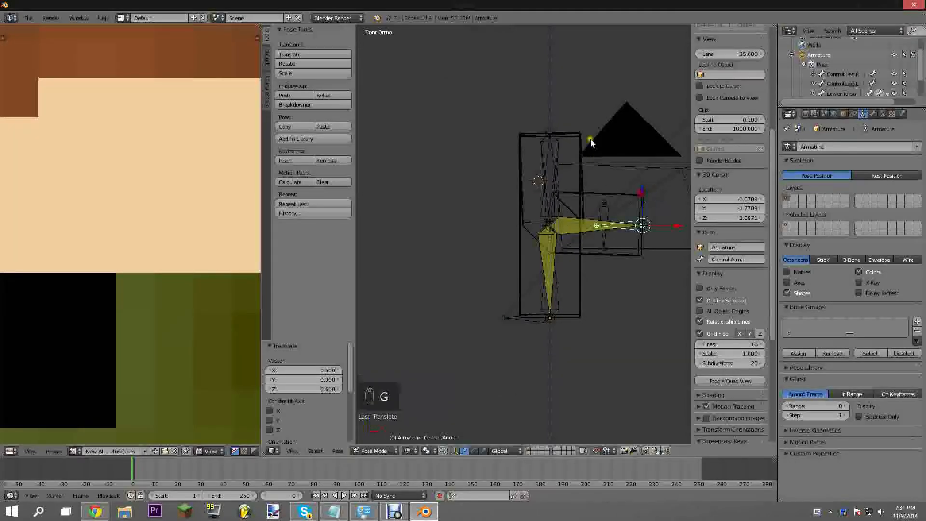
- Select the body mesh and set the Bend.Arm.L shape key value to 1.000
right_click(589, 145)
middle_click_drag(585, 164, 582, 188)
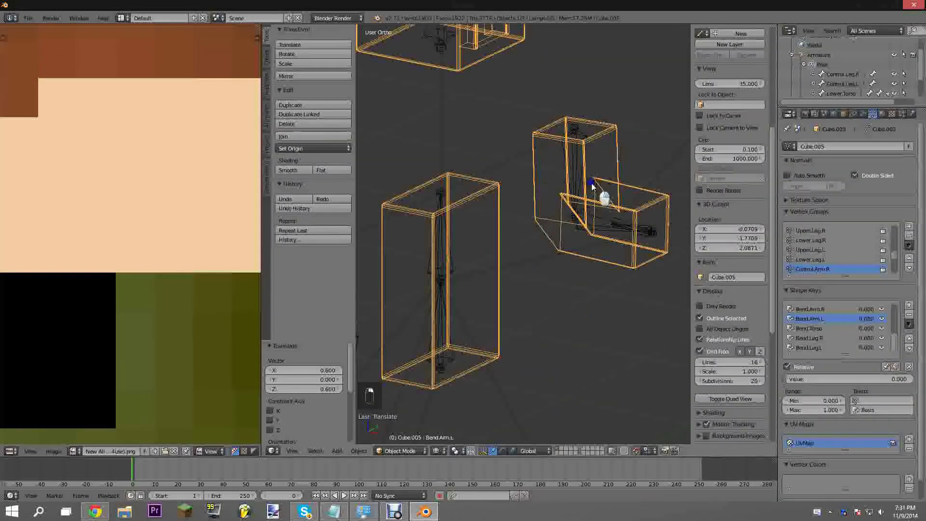
left_click_drag(799, 378, 906, 379)
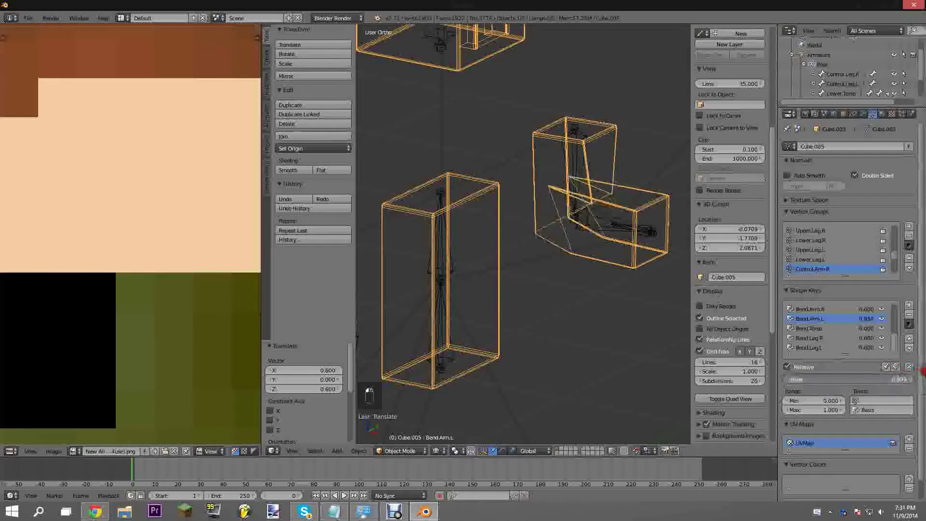
middle_click_drag(692, 320, 514, 307)
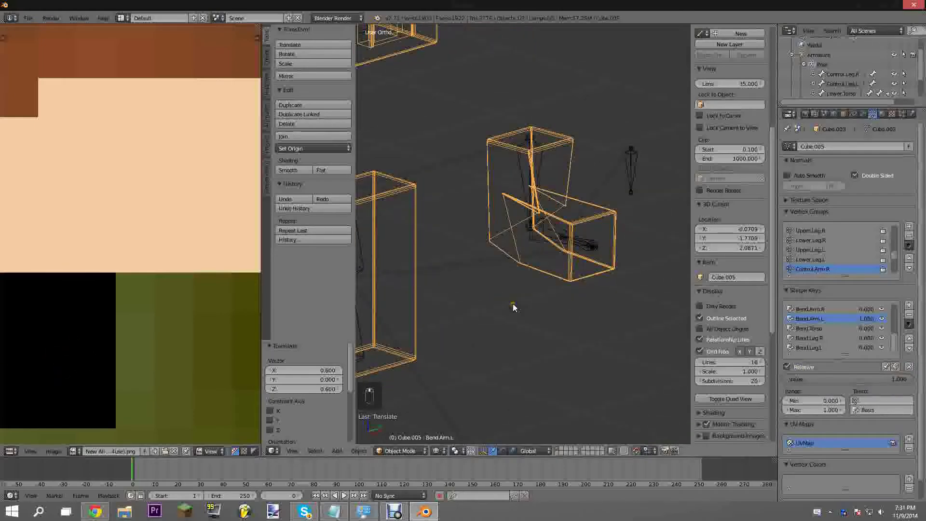
- Align the camera to the current view, render the bent left arm to check it, and close the render
key("ctrl+alt+KP_0")
key("F12")
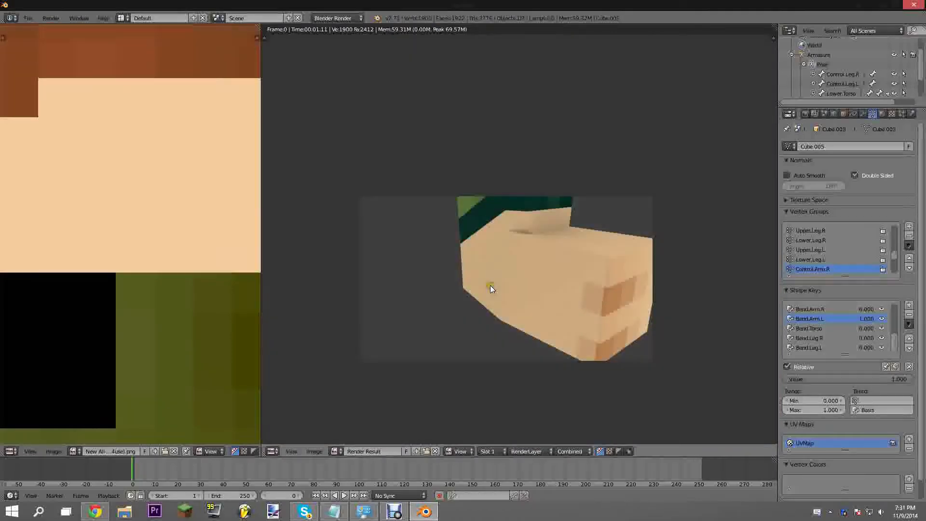
key("Escape")
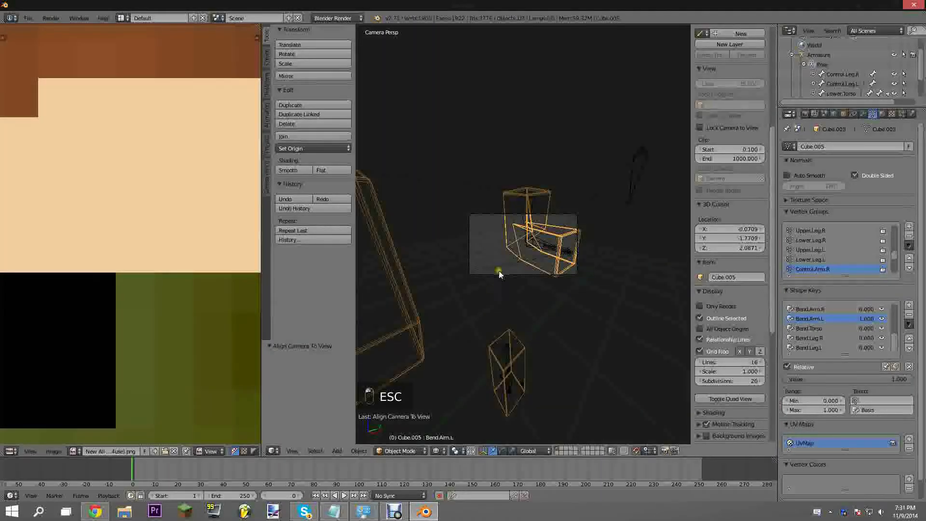
- Select the camera and move it by 1 along X, -3 along Y and 1 along Z, away from the left arm
right_click(499, 272)
middle_click_drag(458, 288, 394, 299)
scroll(455, 256, "down", 3)
middle_click_drag(480, 250, 544, 241, "shift")
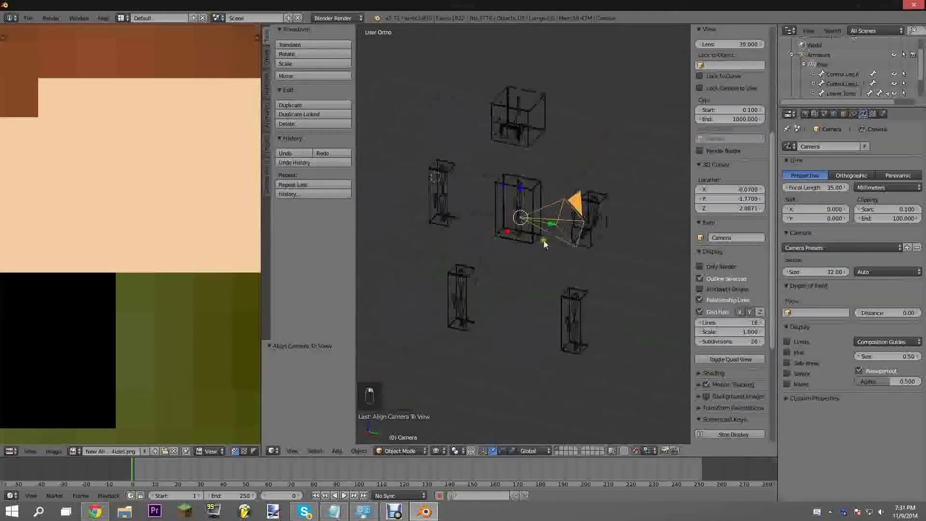
key("g")
left_click(407, 210)
middle_click_drag(407, 211, 487, 305)
scroll(488, 305, "up", 3)
middle_click_drag(543, 285, 510, 302)
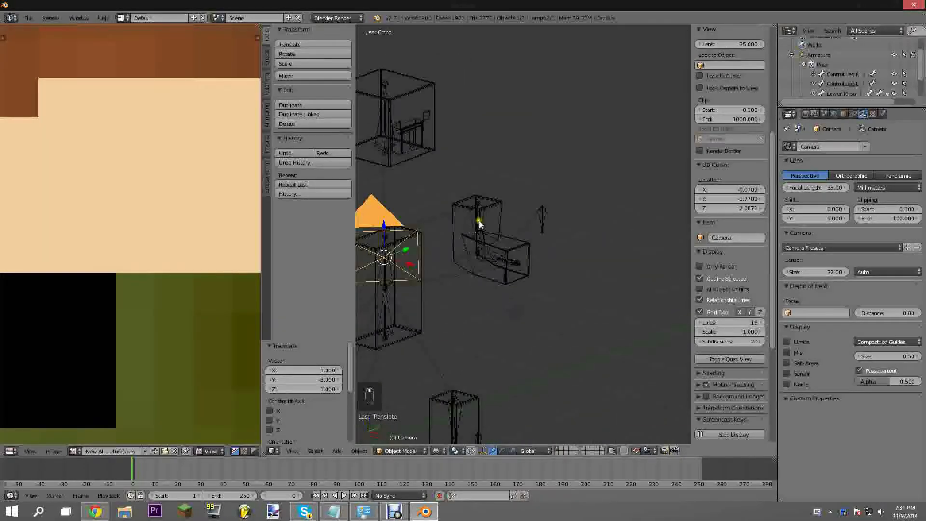
- Select the body mesh and add a driver to the value of the Bend.Arm.L shape key
right_click(480, 223)
right_click(868, 321)
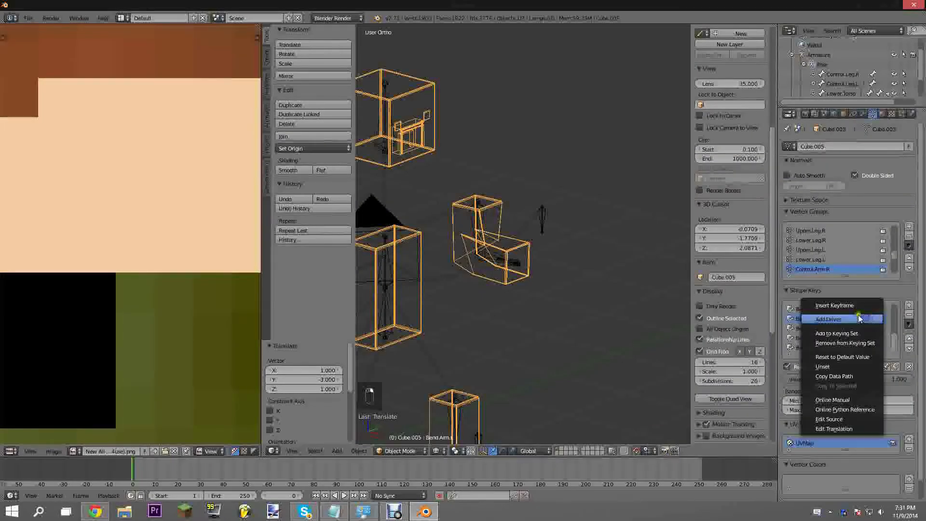
left_click(853, 319)
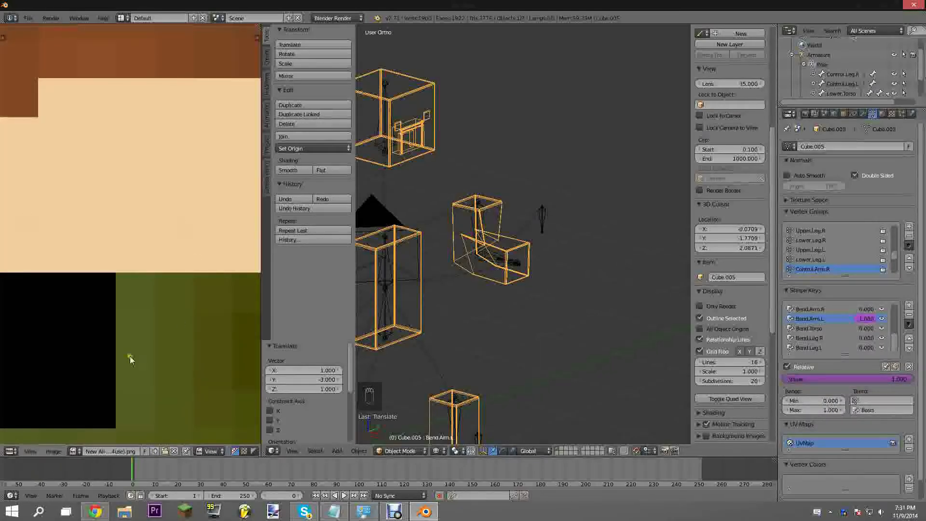
- Change the image editor area to the Graph Editor and set it to Drivers mode
left_click(10, 451)
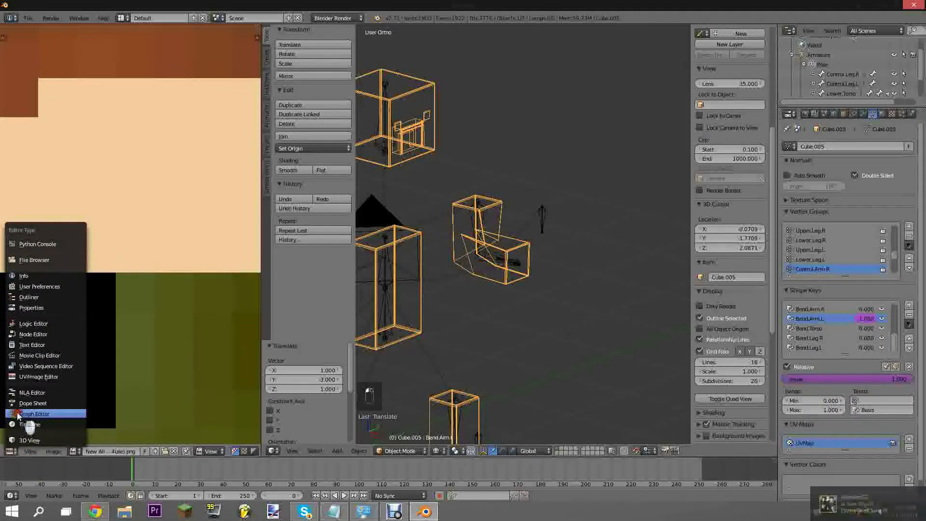
left_click(24, 412)
left_click(161, 451)
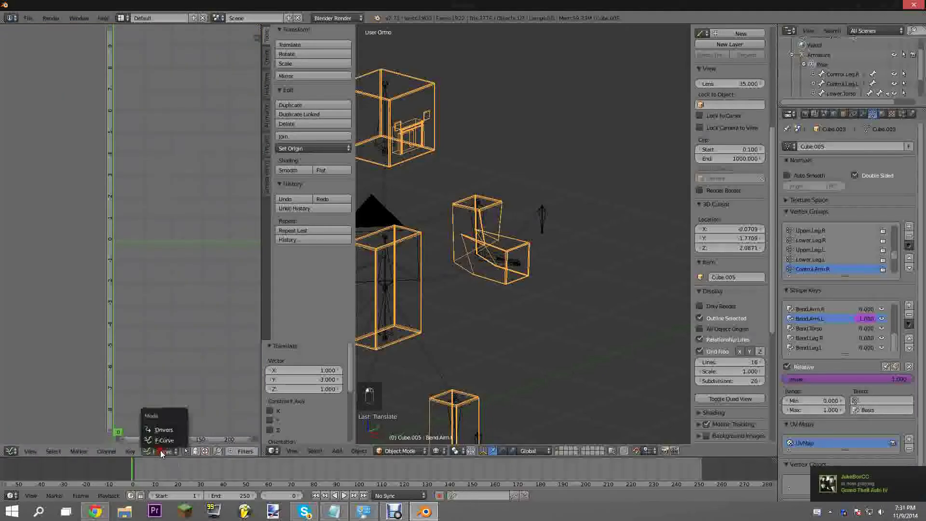
left_click(155, 430)
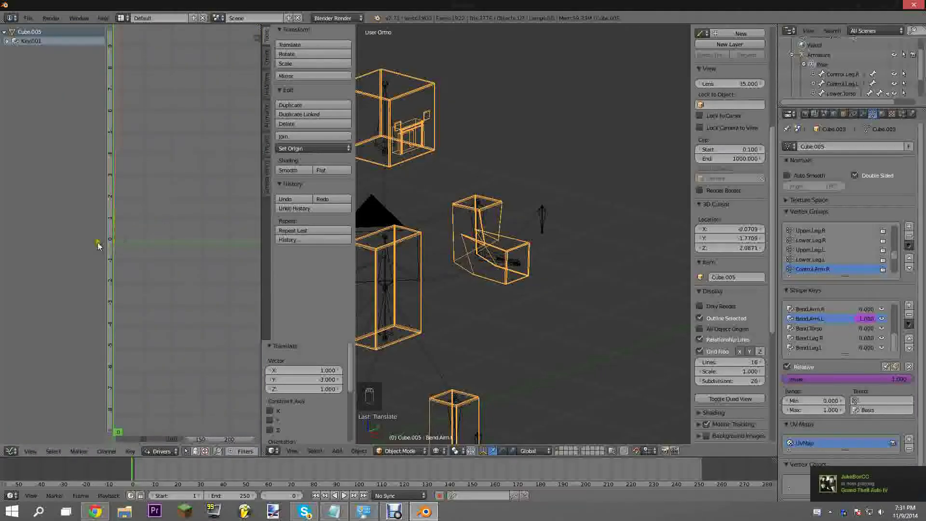
- Show and widen the Graph Editor's properties and select the Bend.Arm.L driver under Key.001
left_click_drag(104, 238, 88, 240)
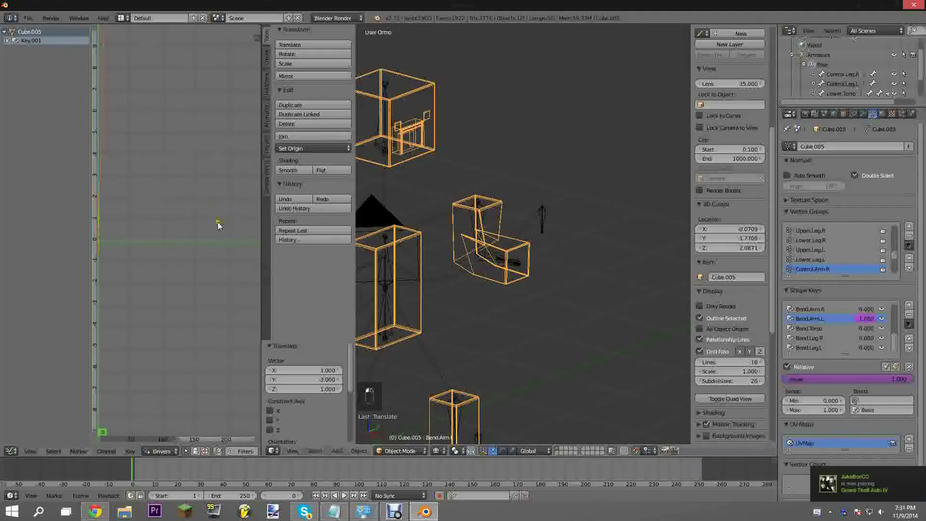
key("n")
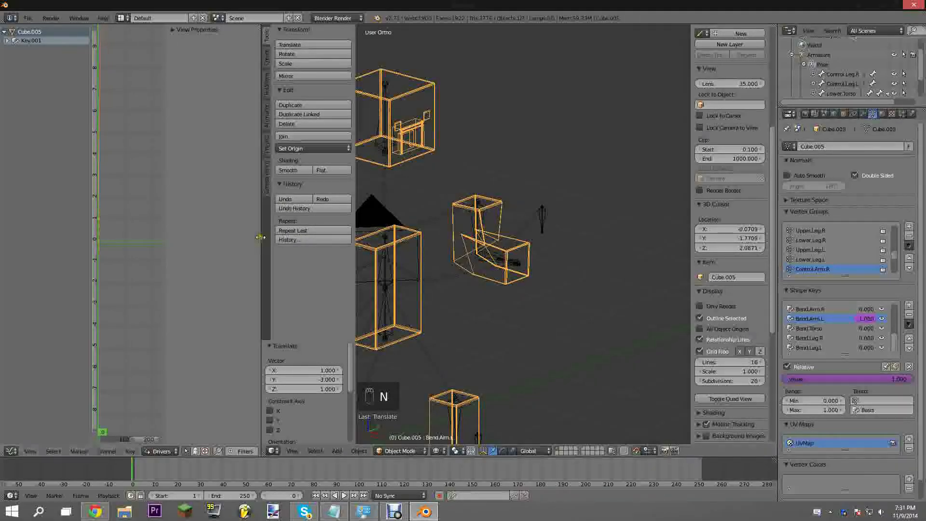
left_click_drag(260, 237, 297, 236)
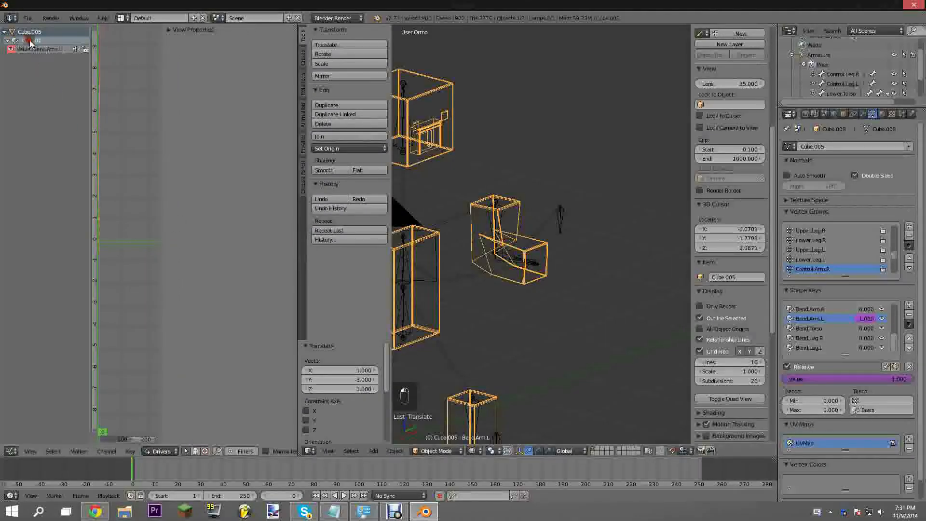
left_click(33, 50)
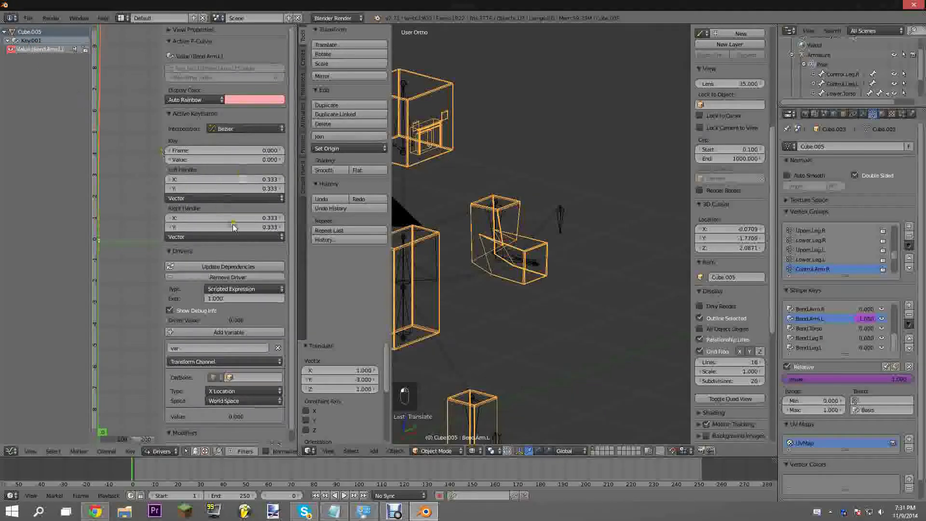
- Name the driver variable rotation and target the Lower.Arm.L bone of the Armature
scroll(233, 228, "down", 1)
middle_click_drag(547, 234, 510, 256)
scroll(510, 256, "up", 4)
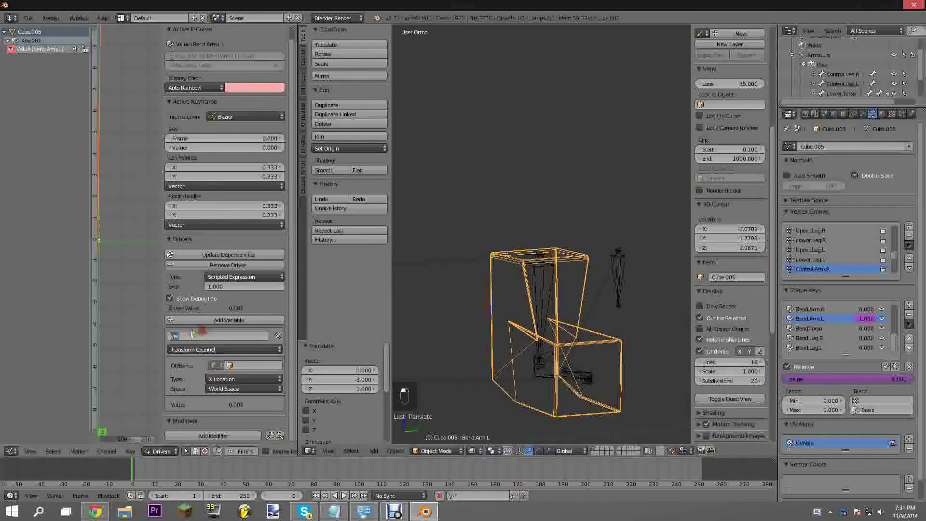
left_click(196, 333)
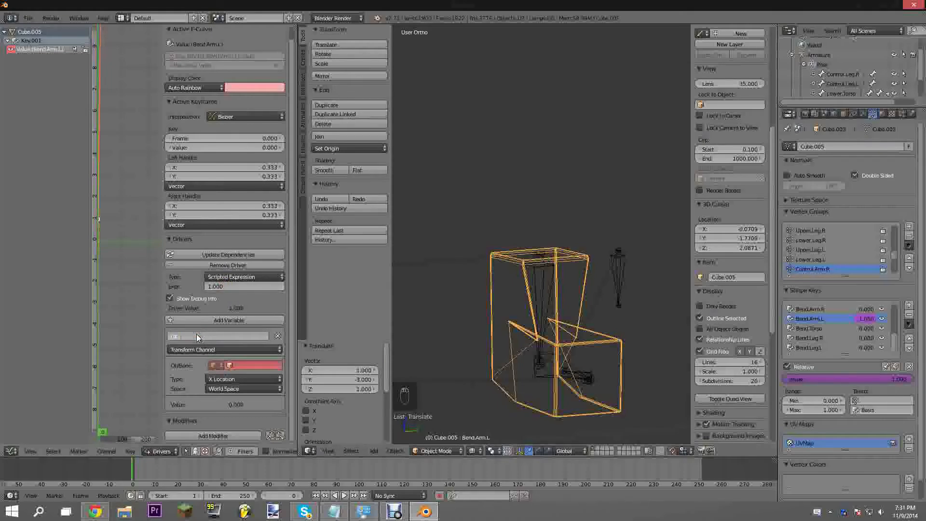
type("rotation")
key("Return")
left_click(235, 366)
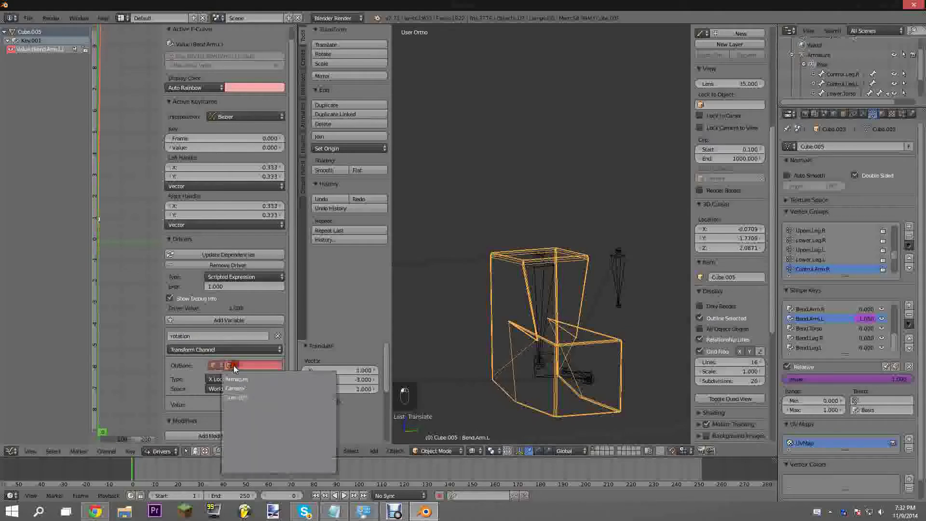
left_click(233, 379)
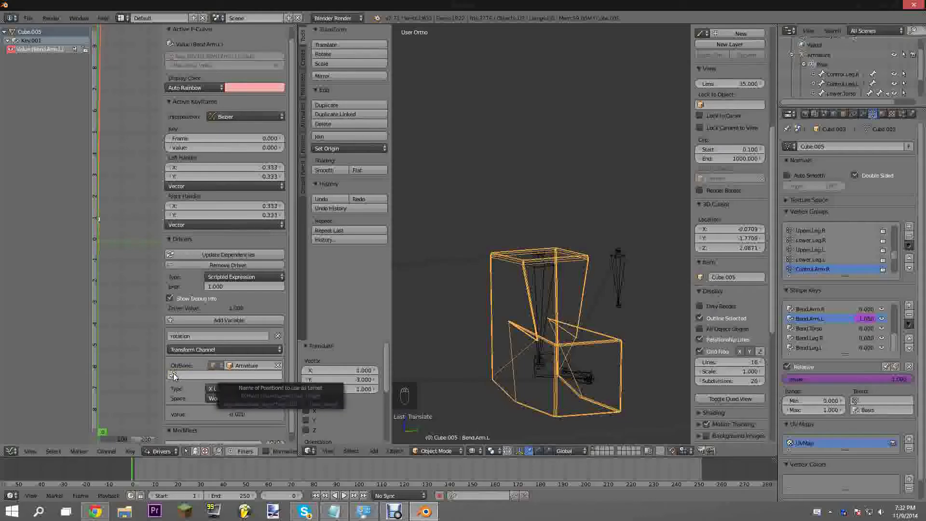
middle_click_drag(472, 339, 495, 320, "shift")
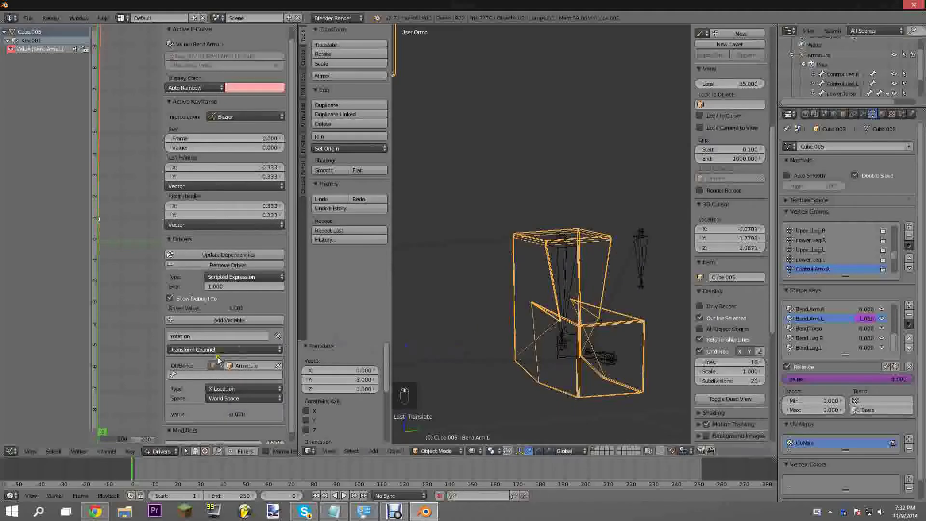
left_click(220, 375)
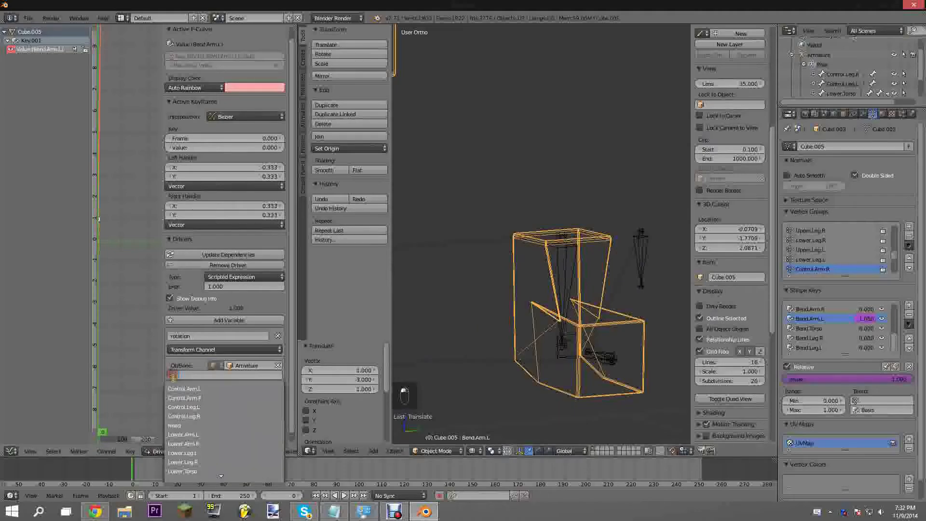
left_click(204, 435)
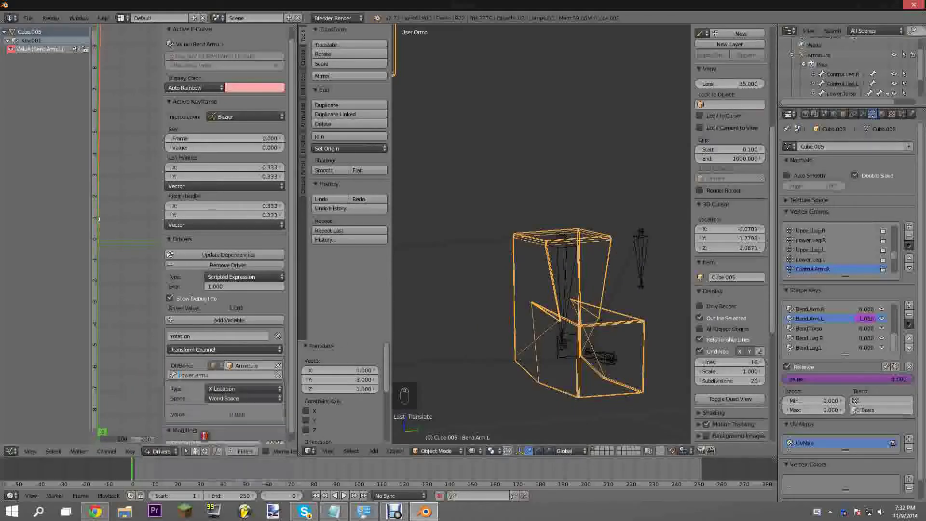
- Select the left forearm bone to check it is the driver's Lower.Arm.L target, and reselect the body mesh
right_click(607, 364)
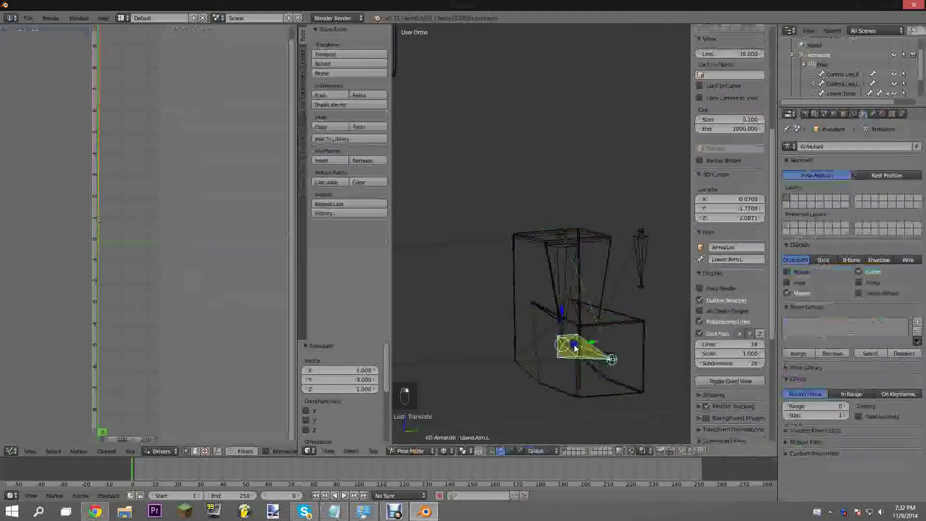
right_click(603, 357)
right_click(509, 252)
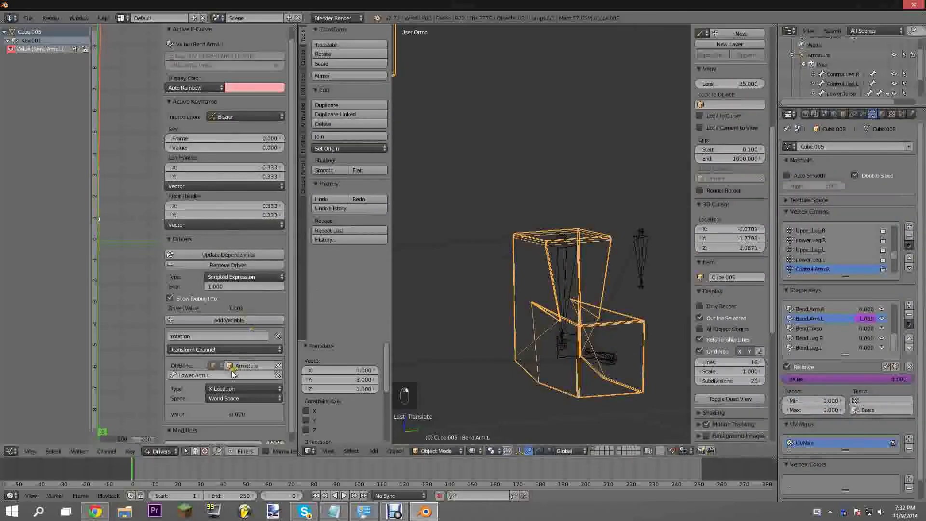
scroll(244, 381, "down", 1)
middle_click_drag(574, 316, 558, 284)
scroll(498, 333, "down", 3)
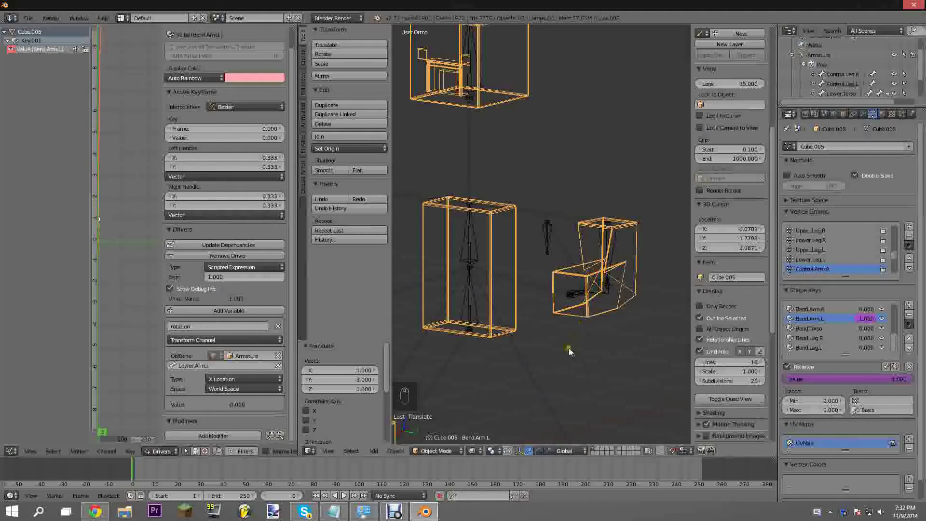
- Set the transform orientation to Local, inspect the Lower.Arm.L bone's axes to find its bending axis, and reselect the body mesh
right_click(596, 289)
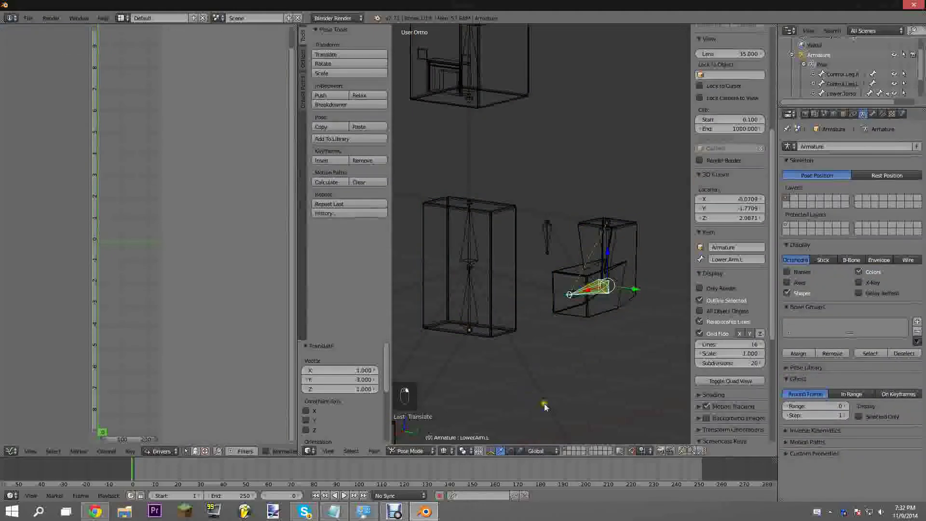
middle_click_drag(607, 287, 585, 308)
scroll(584, 308, "up", 2)
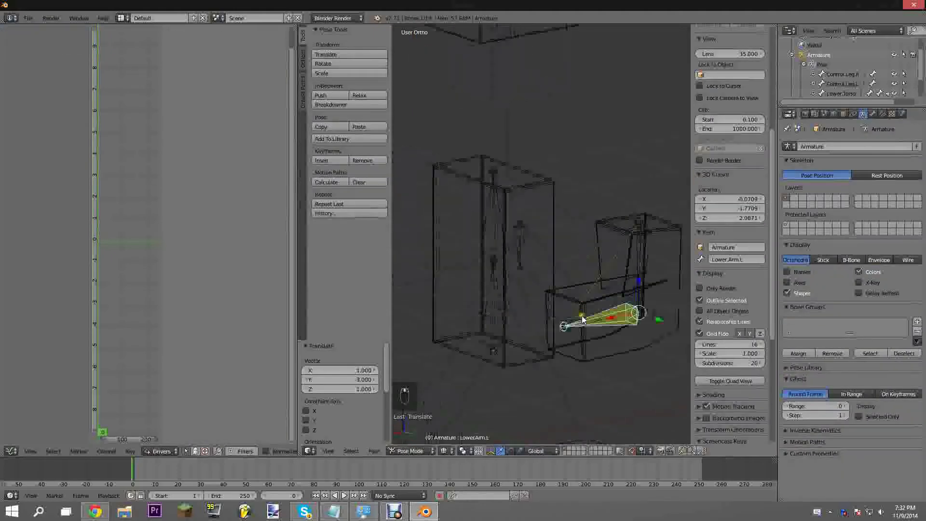
left_click(537, 451)
left_click(533, 428)
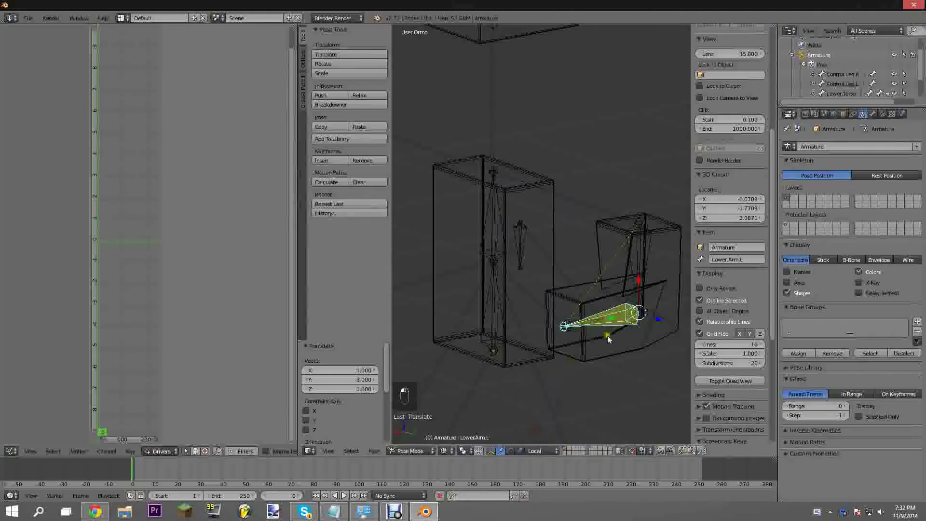
middle_click_drag(569, 357, 574, 321)
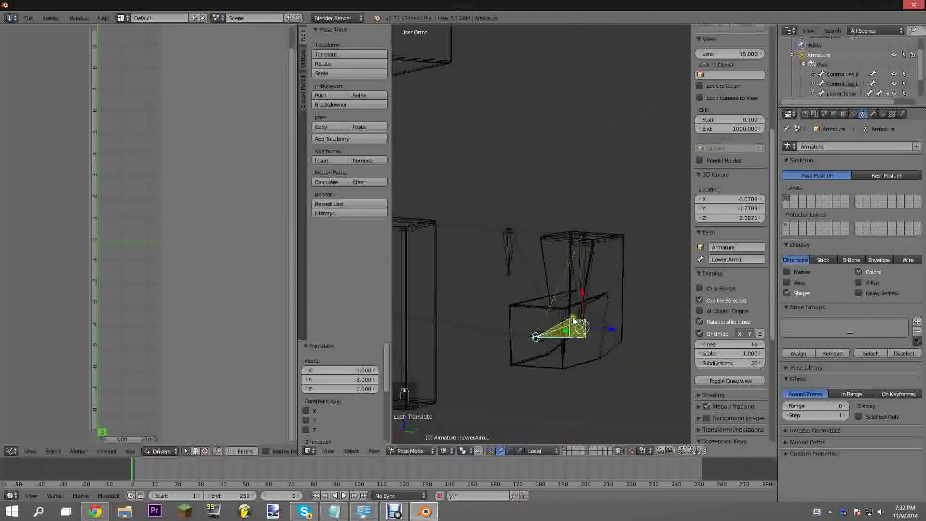
right_click(543, 291)
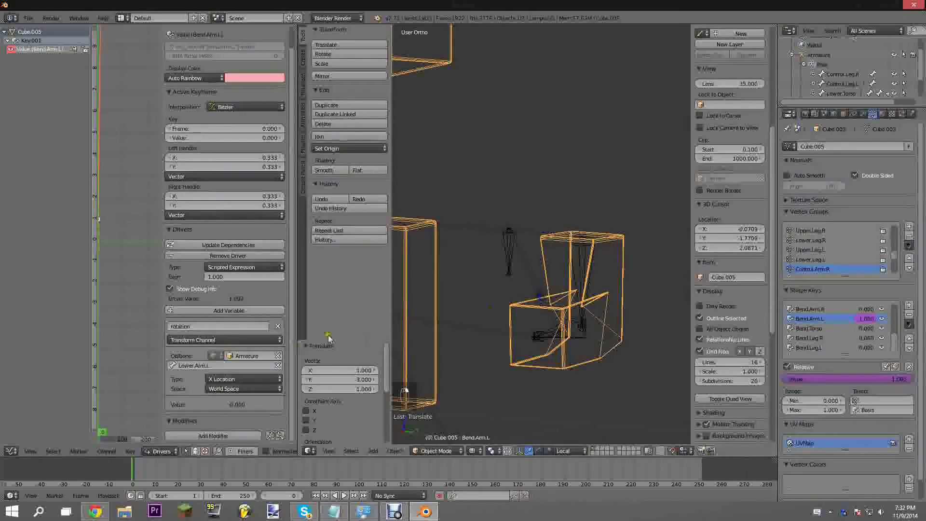
- Set the rotation variable's type to Z Rotation and its space to Local Space
left_click(225, 380)
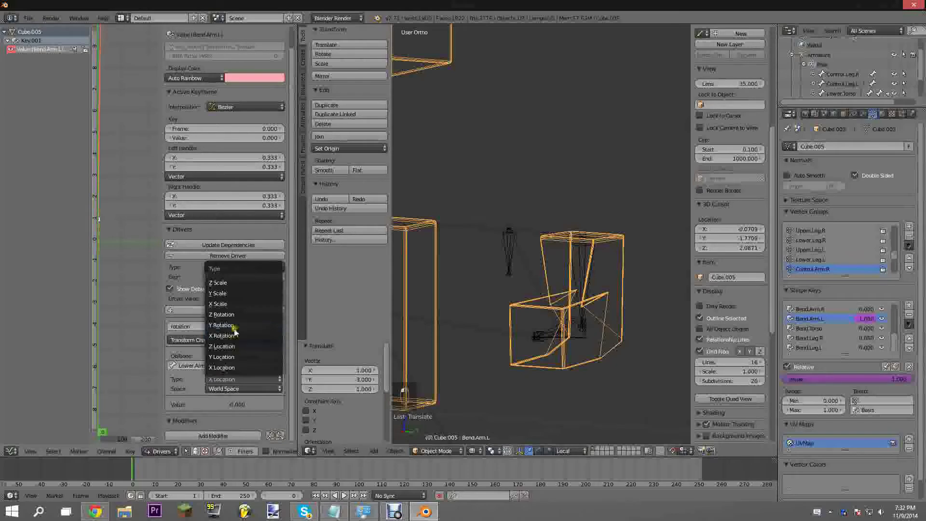
left_click(233, 315)
left_click(212, 391)
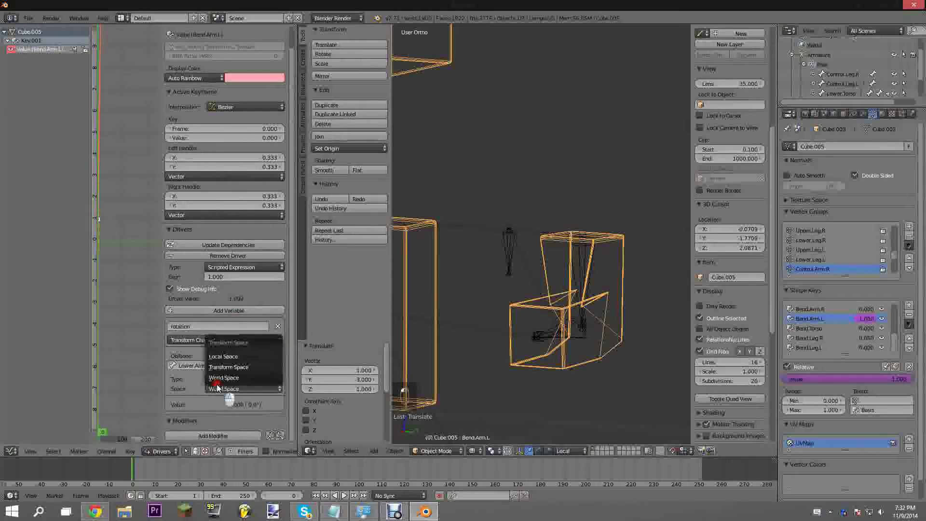
left_click(223, 368)
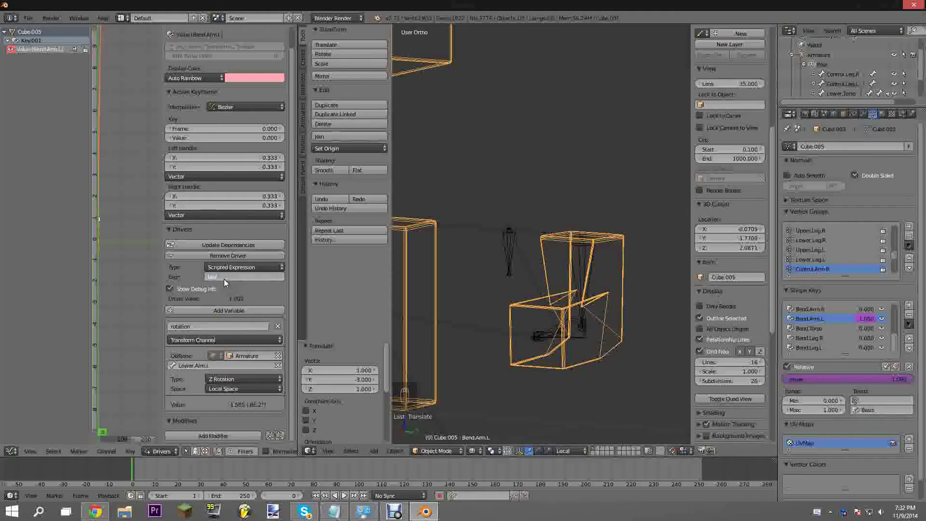
- Set the Bend.Arm.L driver expression to tan(rotation/2), and negate it to -tan(rotation/2)
key("BackSpace")
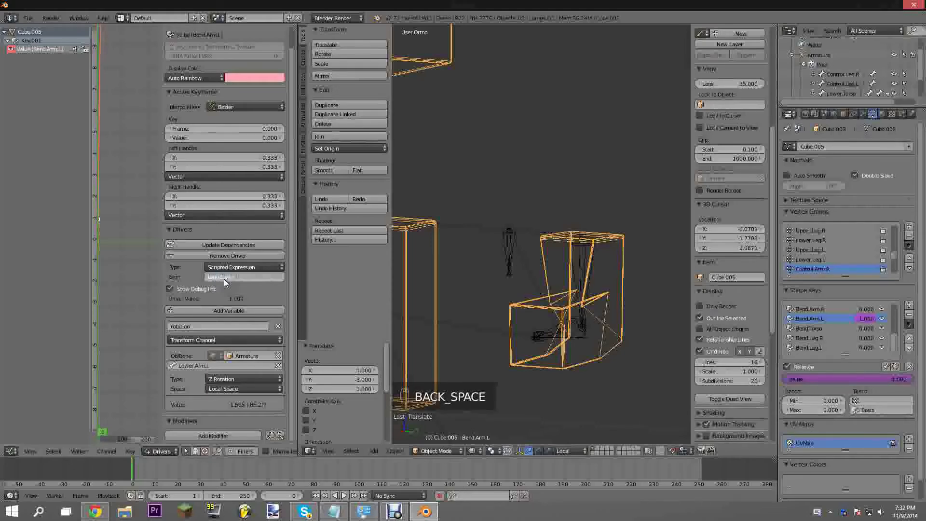
key("Return")
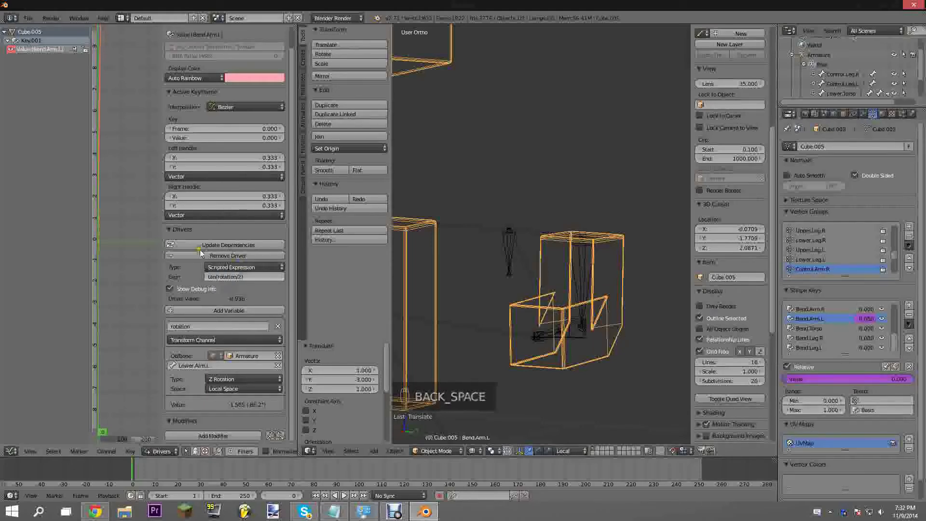
middle_click_drag(491, 298, 434, 312)
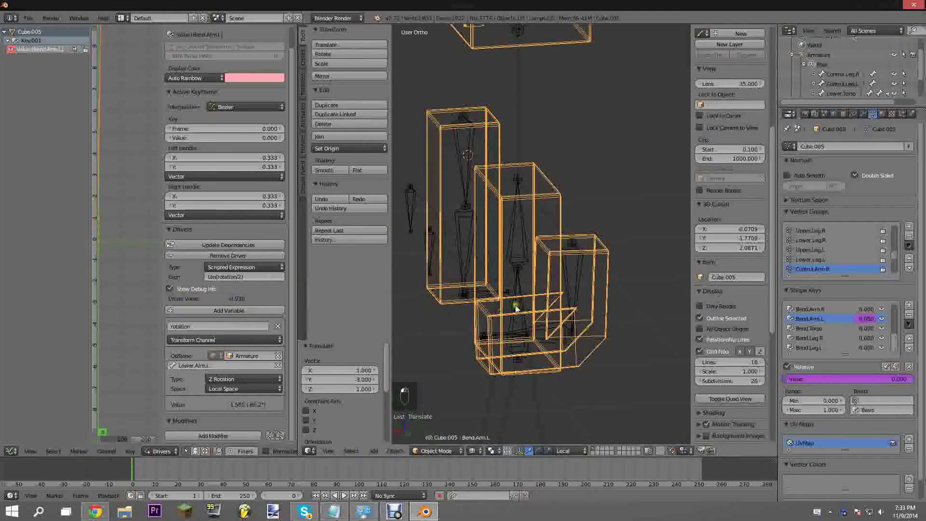
middle_click_drag(504, 310, 497, 288)
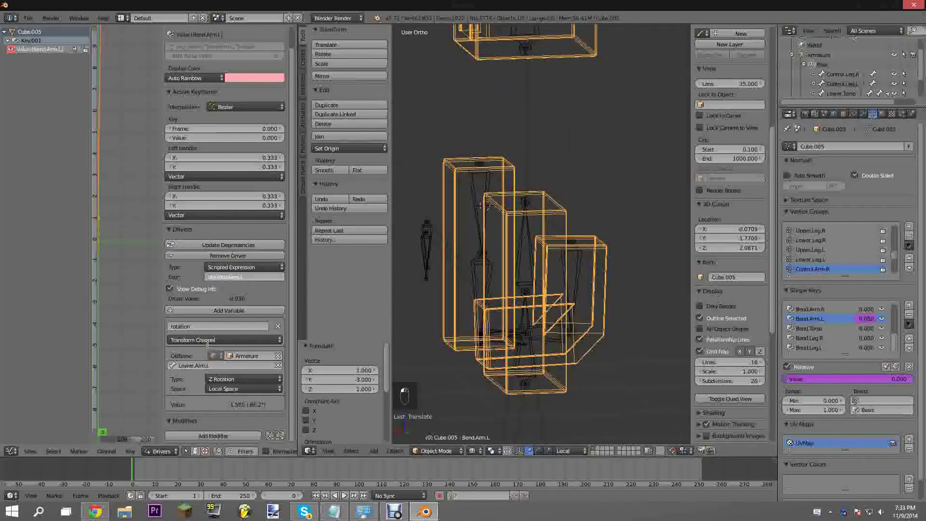
middle_click_drag(441, 325, 455, 262)
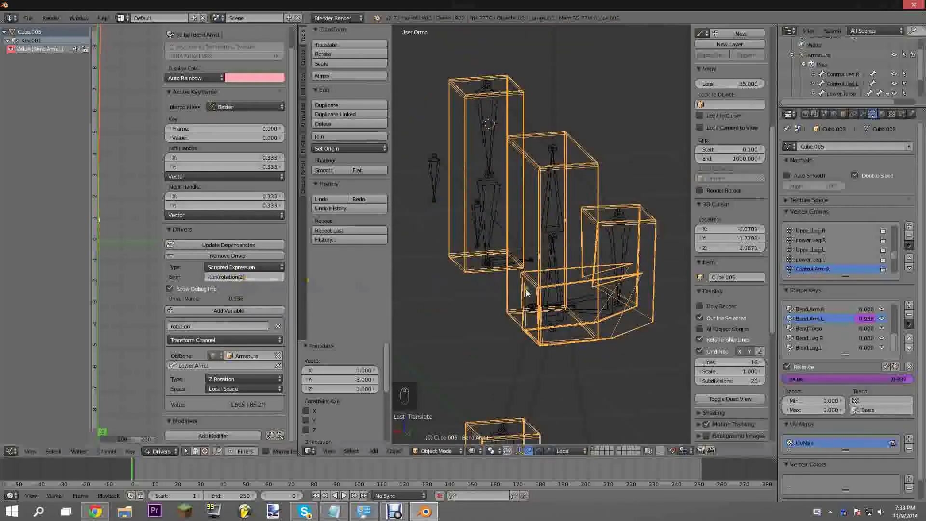
- Test the driven left arm bend by moving the Control.Arm.L bone, and cancel the move
mouse_move(544, 313)
middle_mouse_down()
mouse_move(561, 330)
mouse_move(529, 306)
middle_mouse_up()
right_click(545, 315)
key("g")
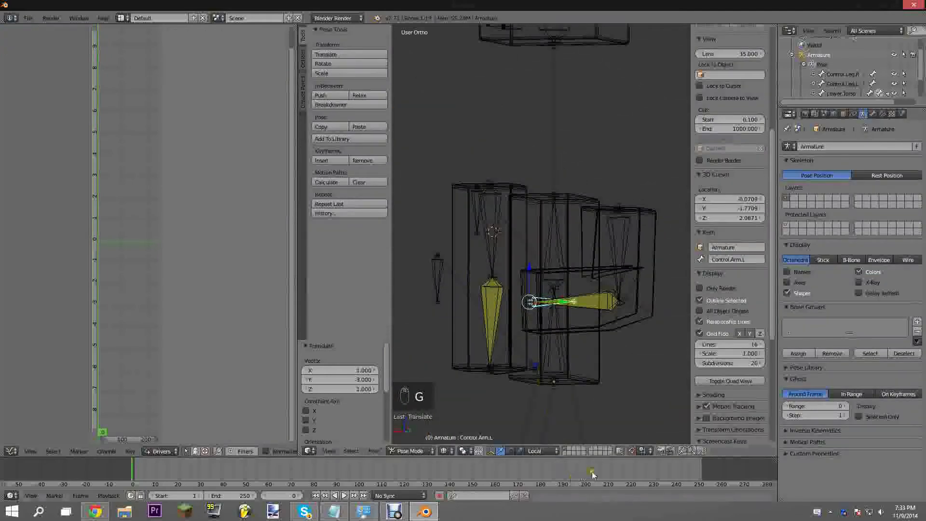
key("g")
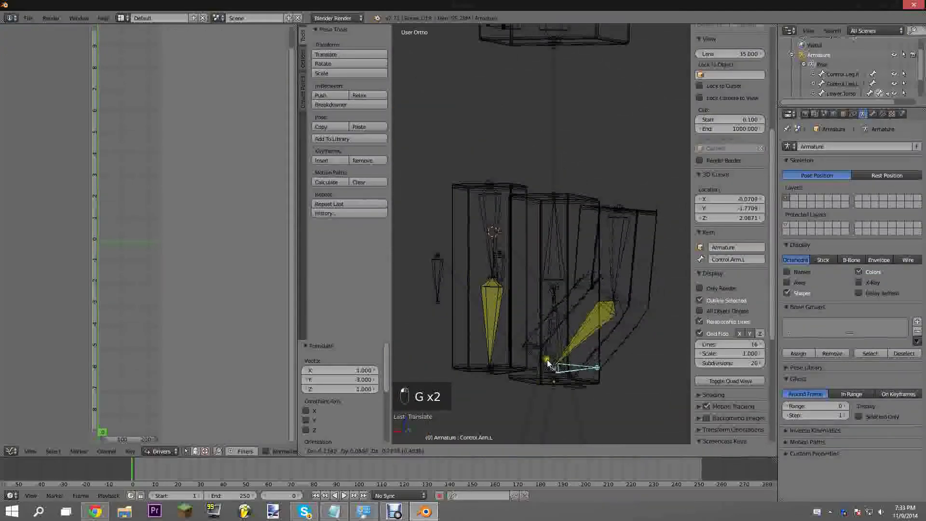
right_click(566, 347)
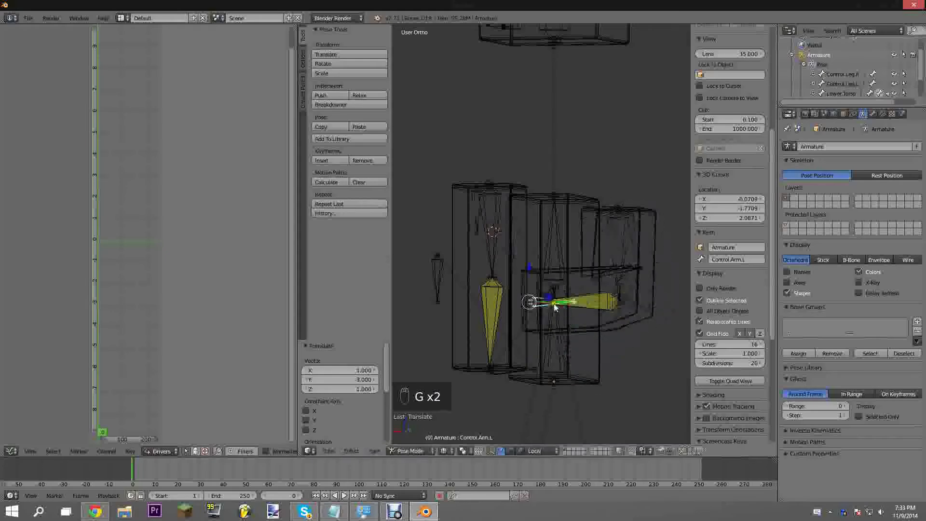
- Align the camera to a perspective view of the bent left arm, and move it slightly to reframe the shot
middle_click_drag(555, 319, 554, 307)
key("KP_5")
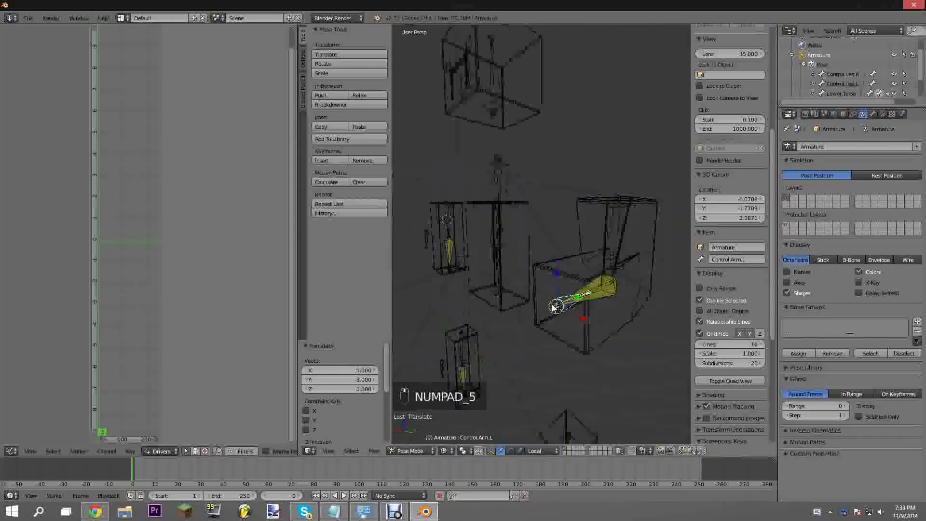
middle_click_drag(550, 268, 525, 265)
key("ctrl+alt+KP_0")
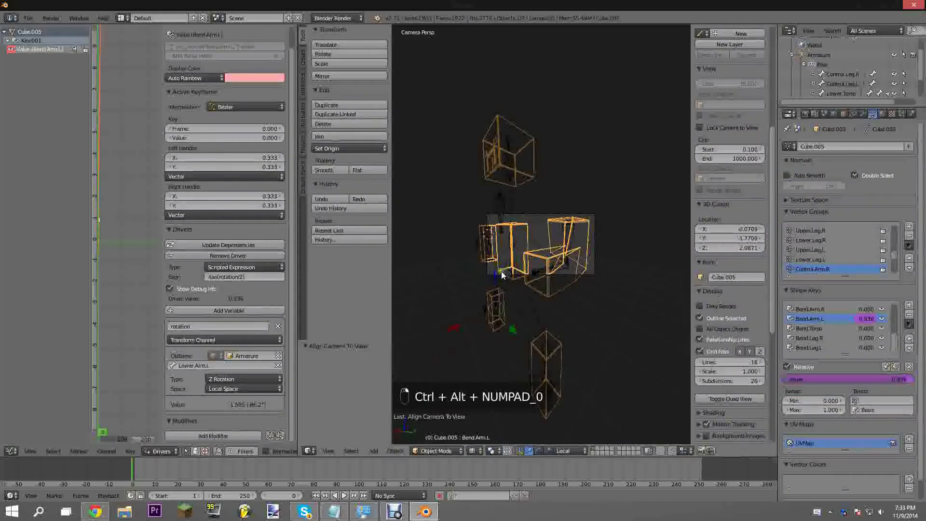
right_click(503, 273)
key("g")
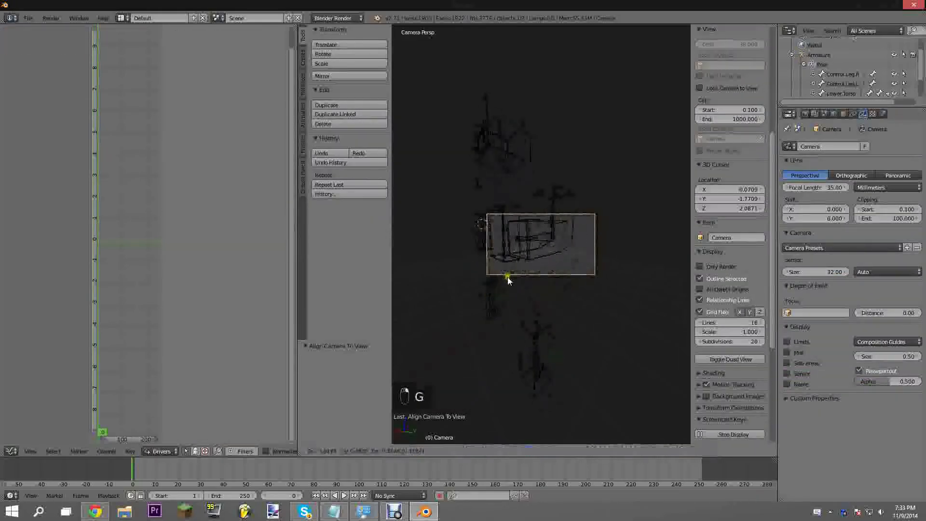
left_click(510, 279)
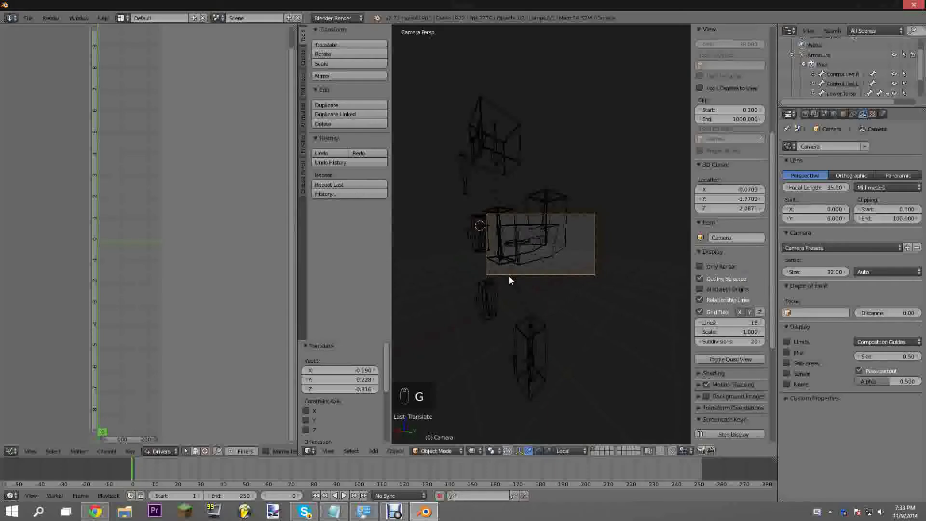
- Test-render the left arm's bend from the camera, repositioning the Control.Arm.L bone between renders
key("F12")
left_click(508, 261)
key("Escape")
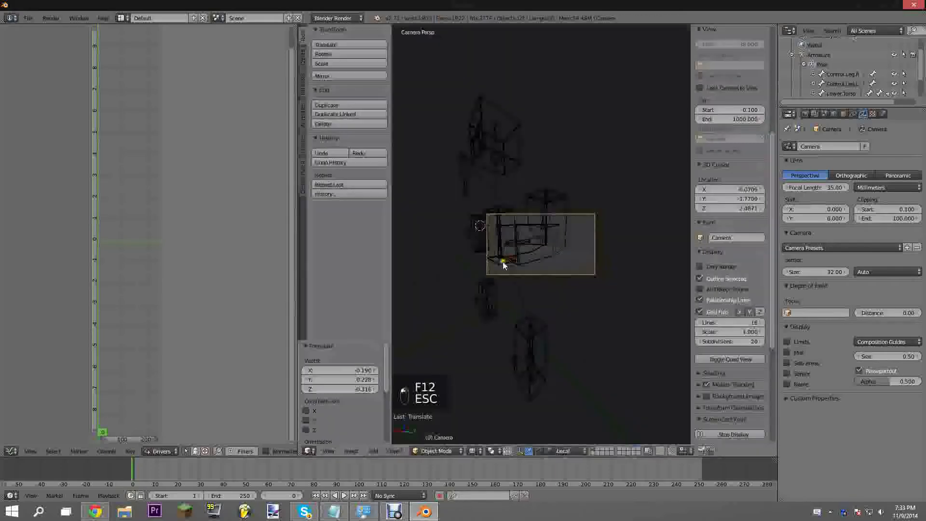
right_click(517, 247)
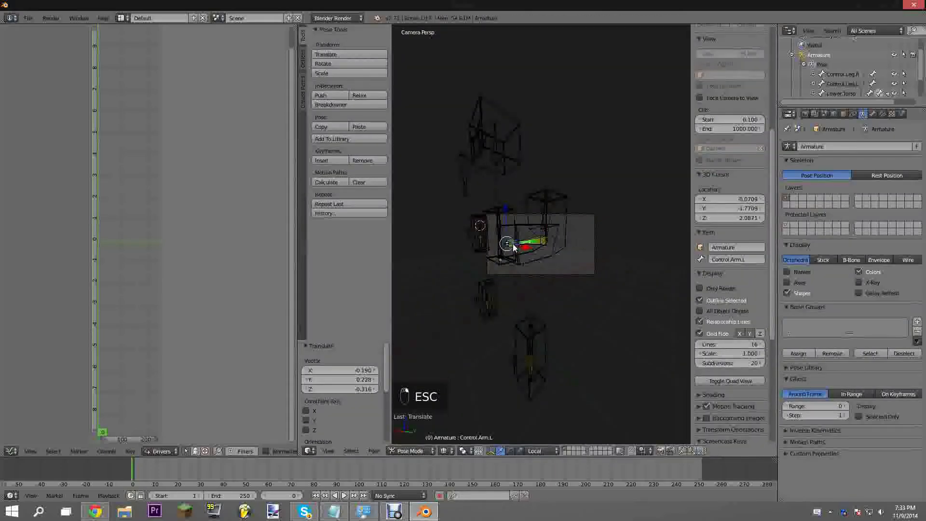
key("g")
left_click(516, 267)
key("F12")
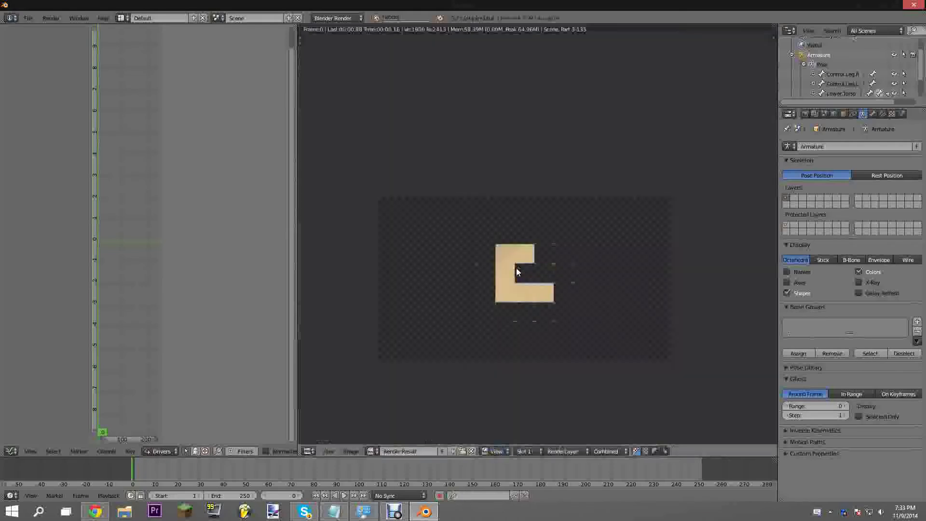
key("Escape")
key("g")
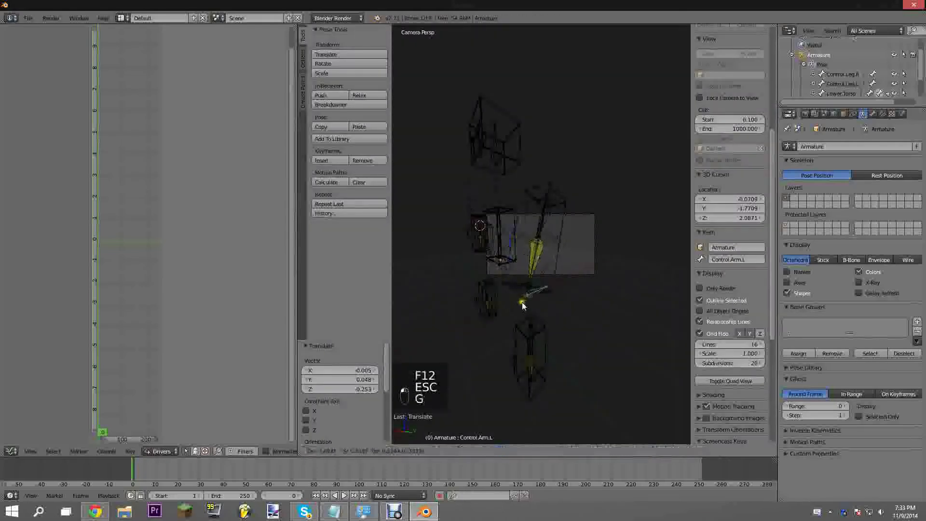
left_click(525, 292)
key("F12")
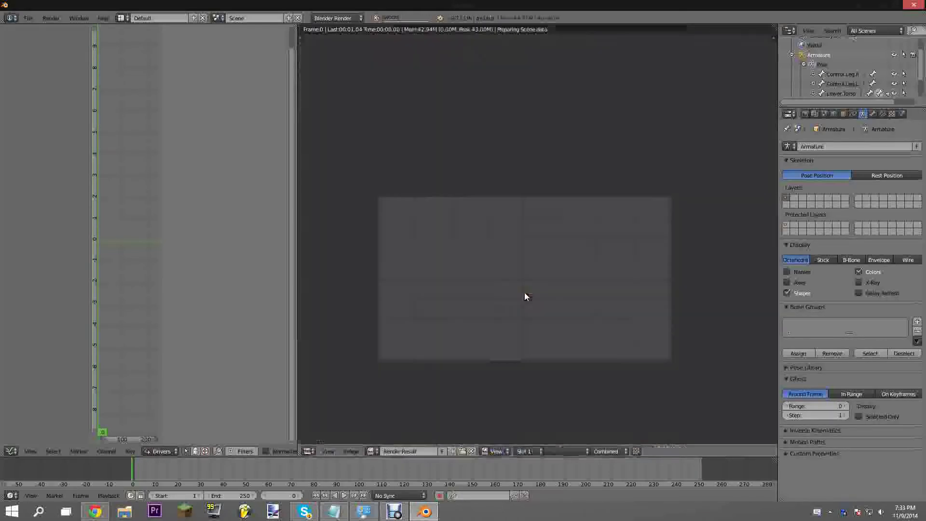
key("Escape")
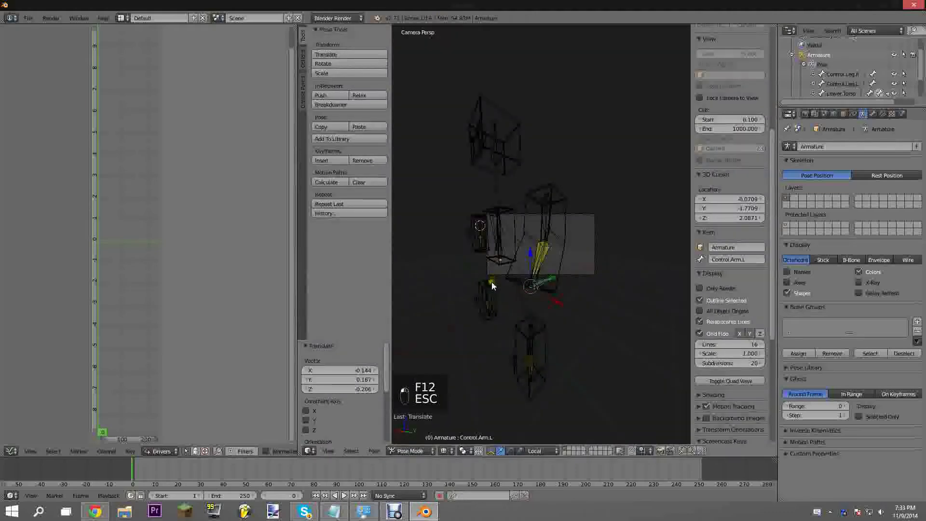
- Clear the pose rotation and location of Control.Arm.L, and render the straightened arm
key("alt+r")
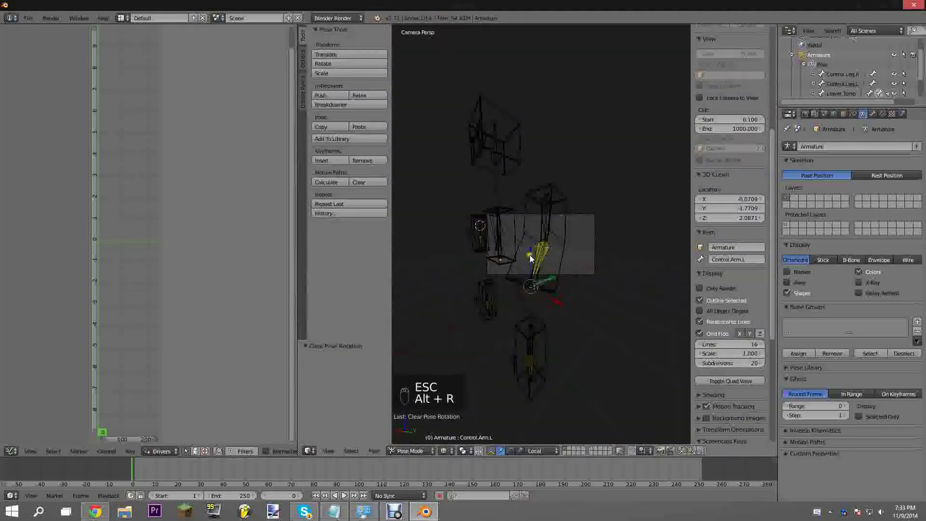
key("alt+g")
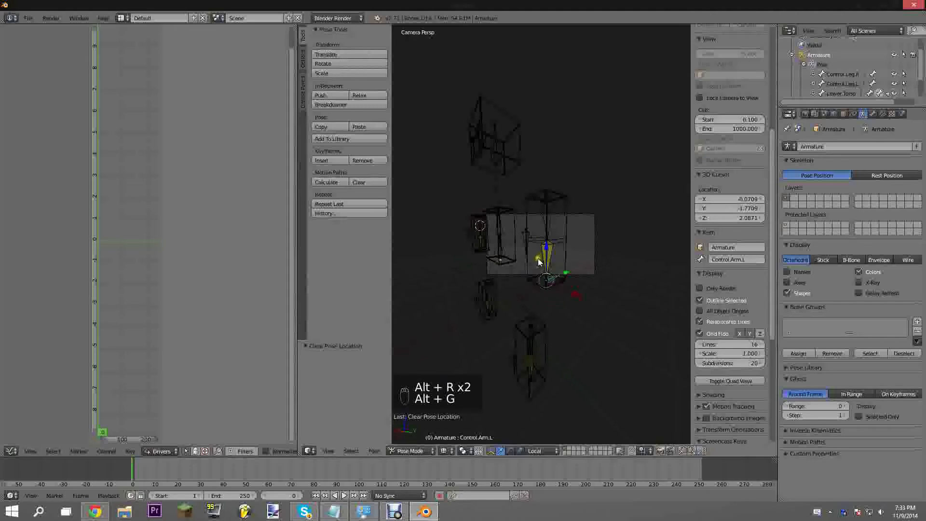
key("F12")
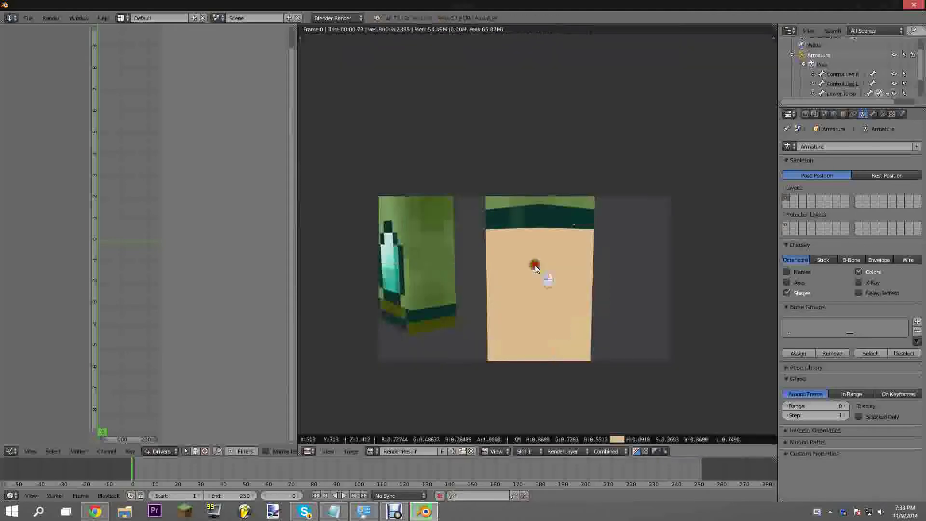
key("Escape")
- Select the Lower.Arm.L bone and open its bone properties at the Inverse Kinematics settings
middle_click_drag(535, 264, 498, 173)
middle_click_drag(462, 236, 459, 208)
middle_click_drag(638, 225, 512, 260)
scroll(561, 251, "up", 5)
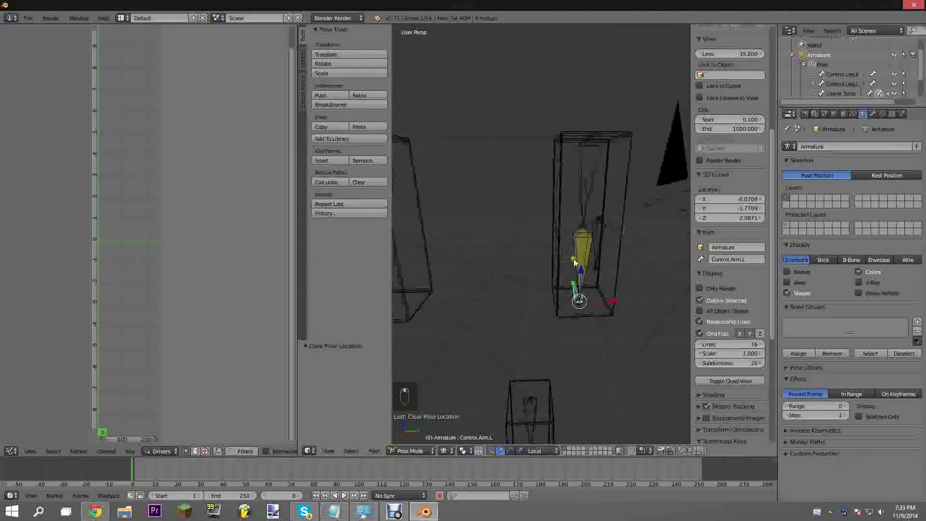
middle_click_drag(574, 254, 566, 251)
right_click(566, 250)
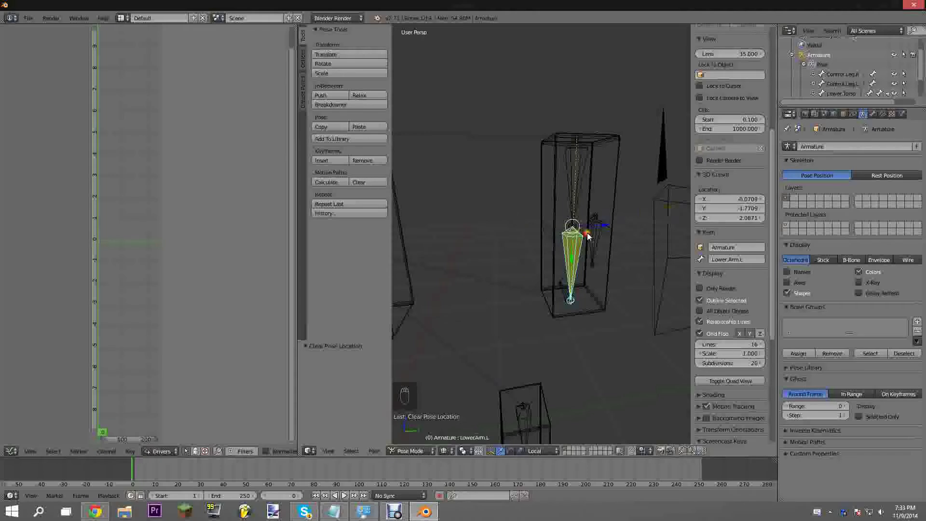
scroll(551, 230, "up", 3)
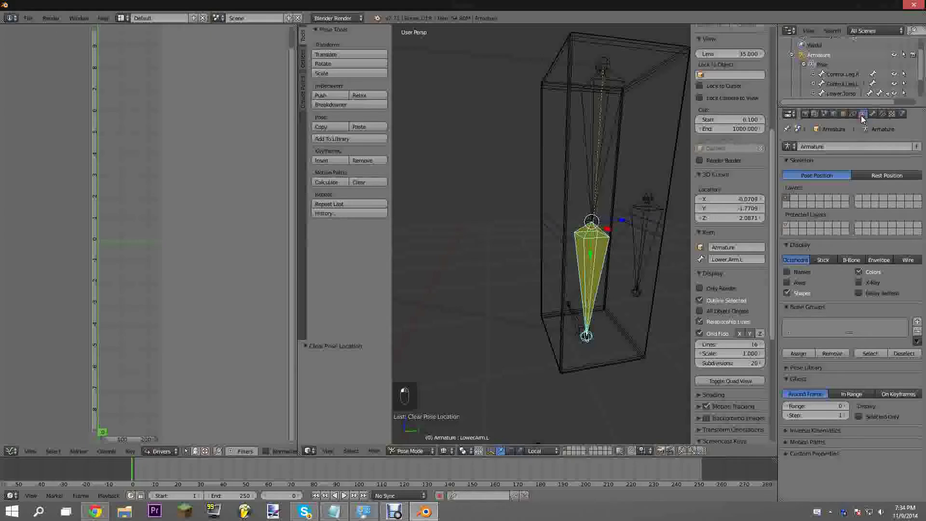
left_click(790, 368)
left_click(790, 368)
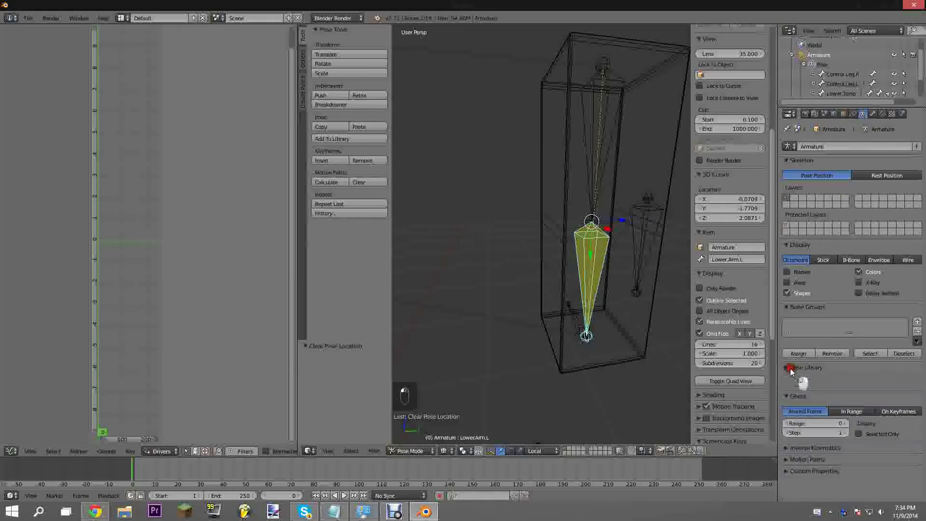
left_click(789, 431)
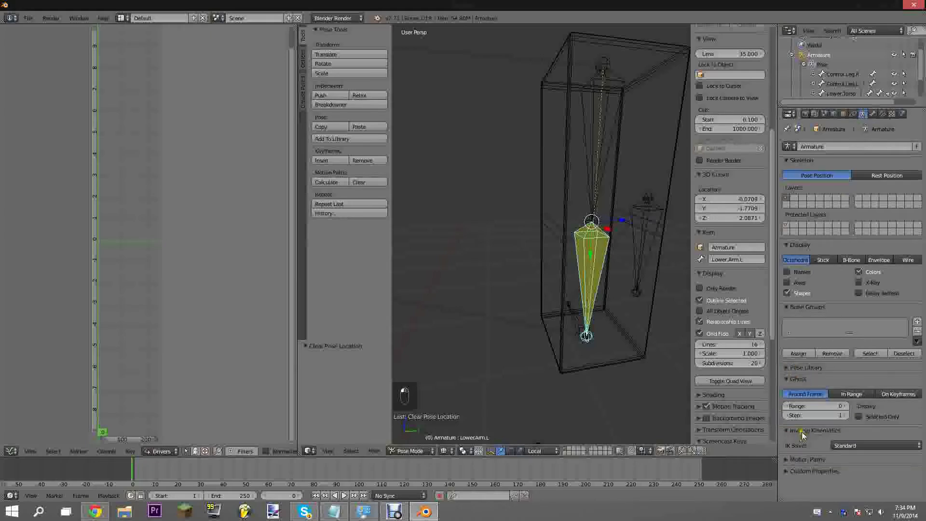
left_click(799, 431)
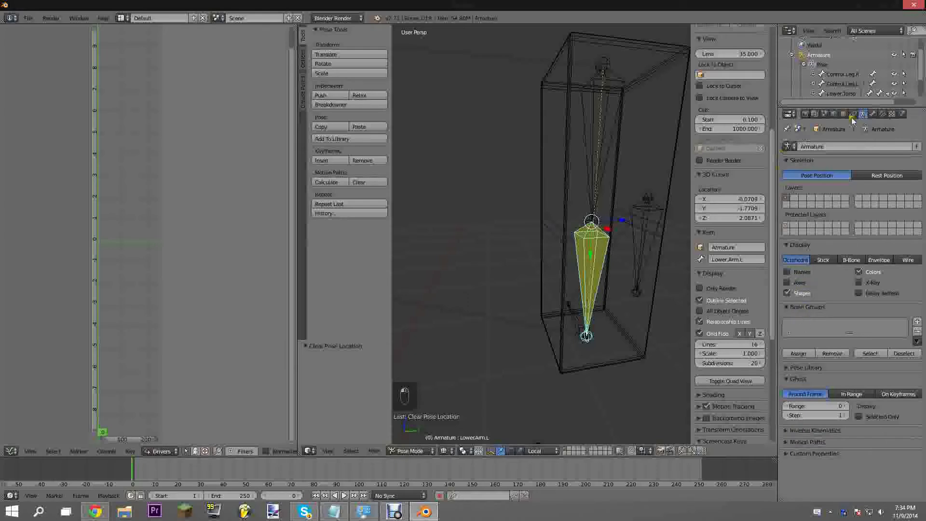
left_click(872, 114)
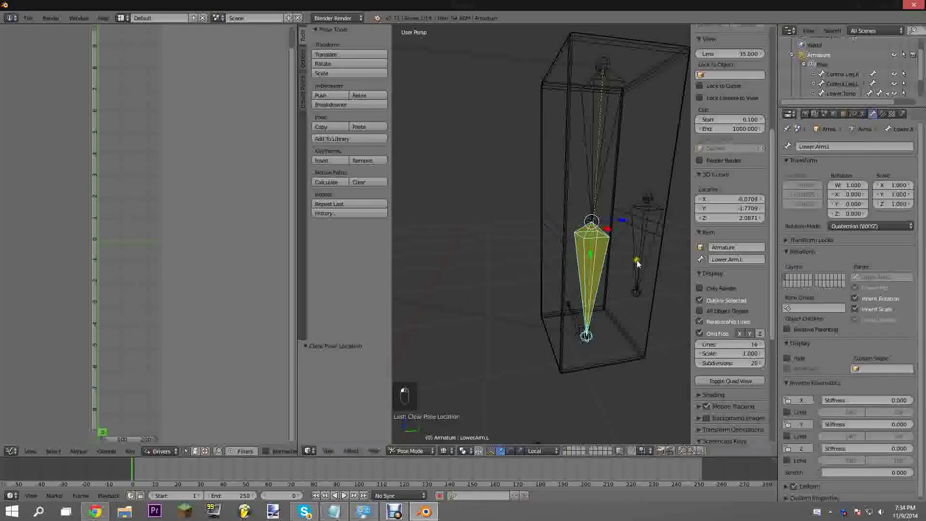
middle_click_drag(591, 247, 579, 229)
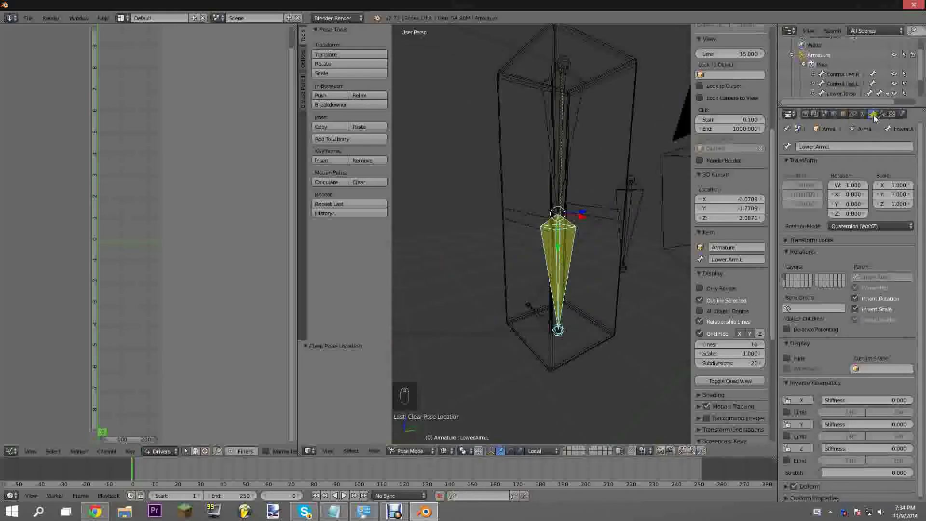
left_click(789, 383)
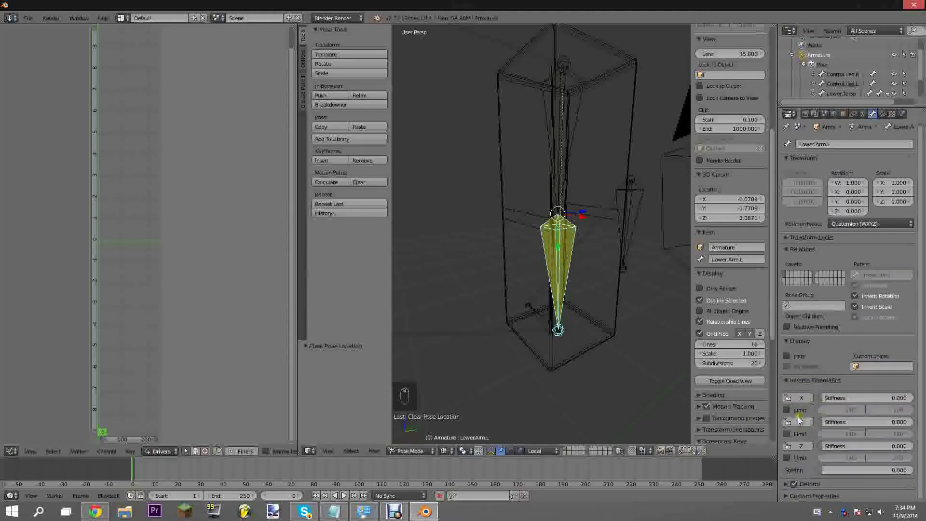
- Test the elbow's bending axis by rotating Lower.Arm.L and moving Control.Arm.L, cancel both transforms, and reselect Lower.Arm.L
middle_click_drag(588, 275, 485, 276)
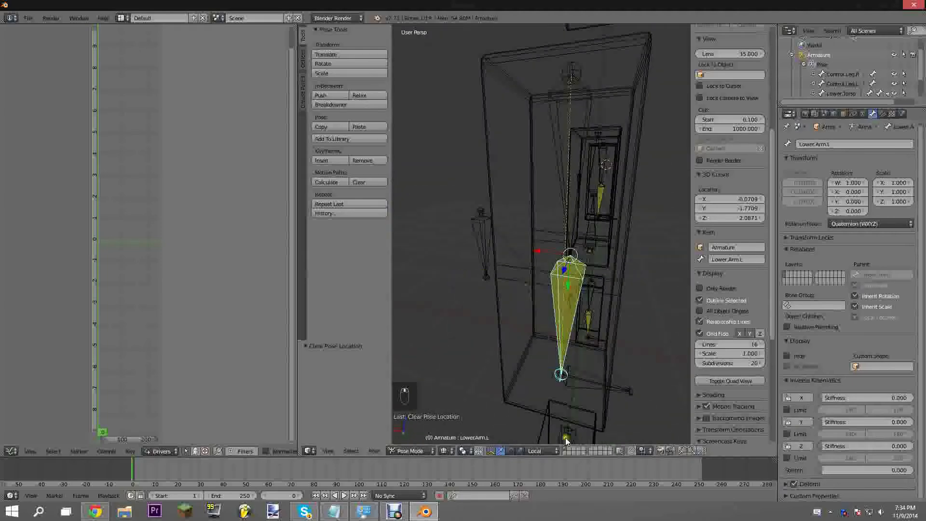
middle_click_drag(568, 254, 484, 271)
middle_click_drag(545, 305, 511, 277)
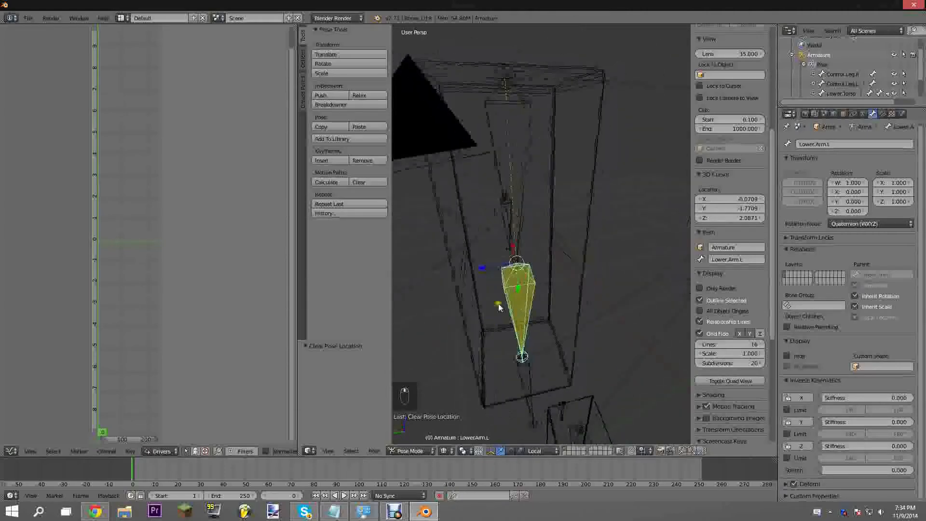
key("r")
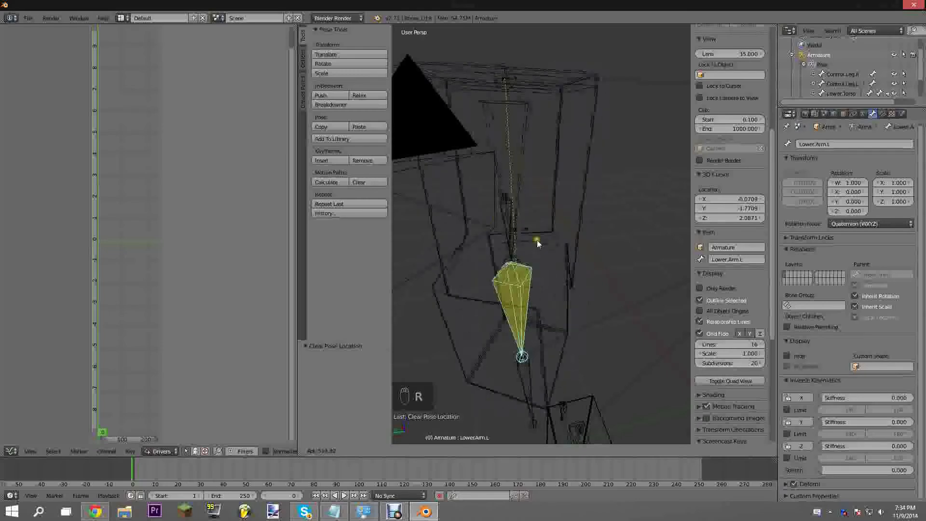
right_click(495, 349)
middle_click_drag(517, 280, 605, 272)
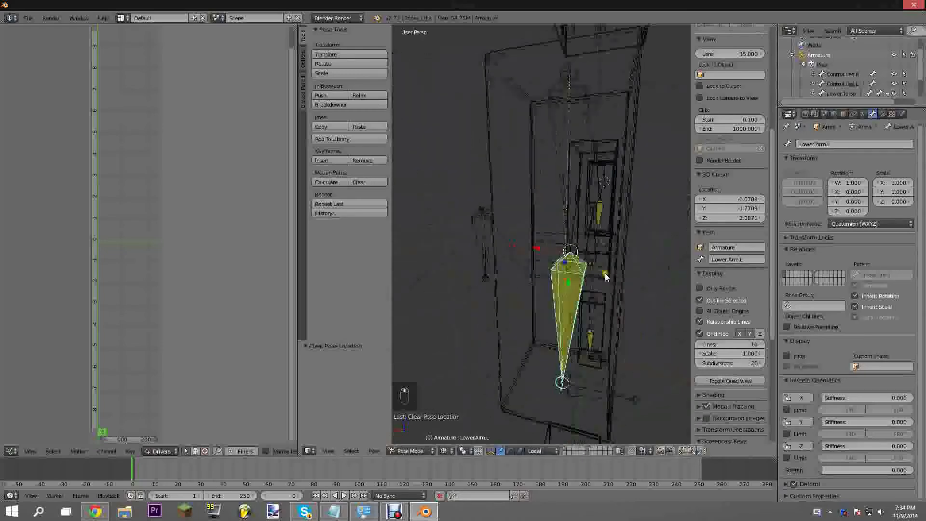
right_click(599, 386)
key("g")
right_click(499, 236)
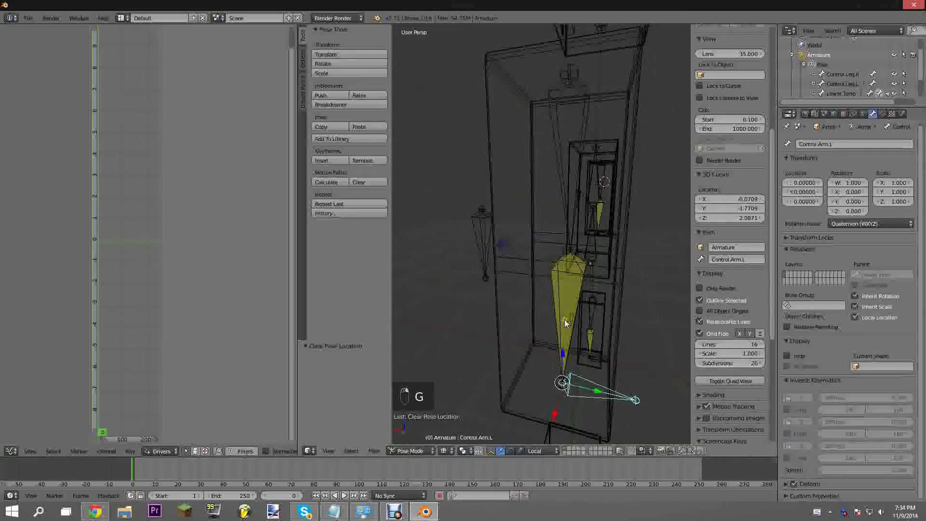
right_click(565, 319)
middle_click_drag(572, 316, 511, 320)
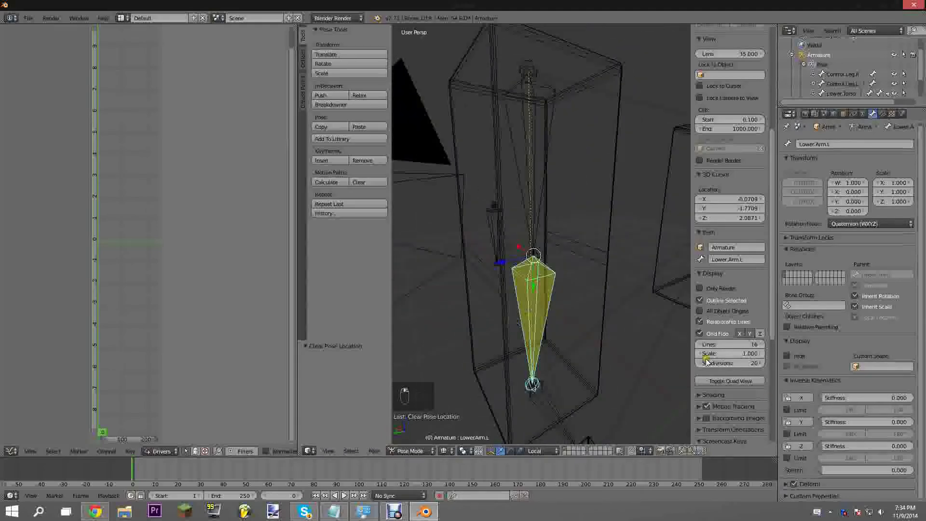
- Try an inverse kinematics limit on the Y axis of Lower.Arm.L, entering 90 for its minimum
left_click(787, 434)
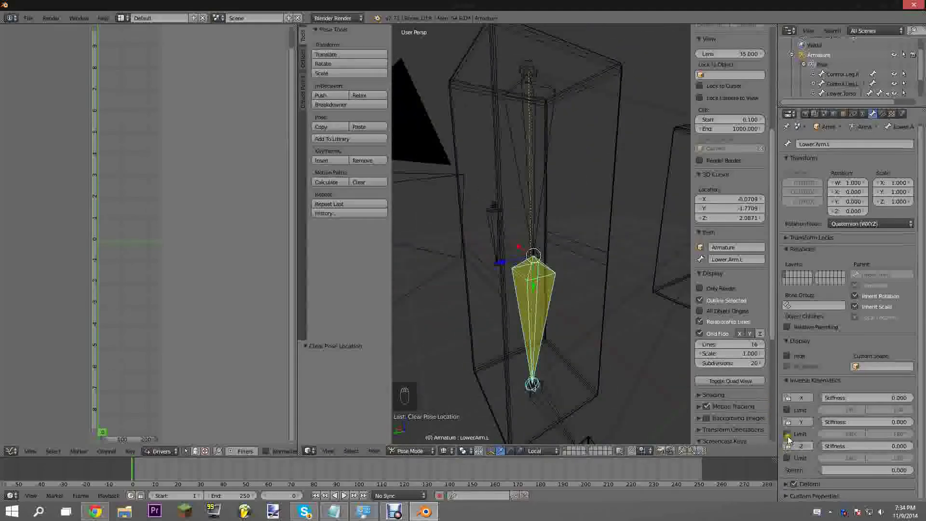
double_click(839, 437)
type("90")
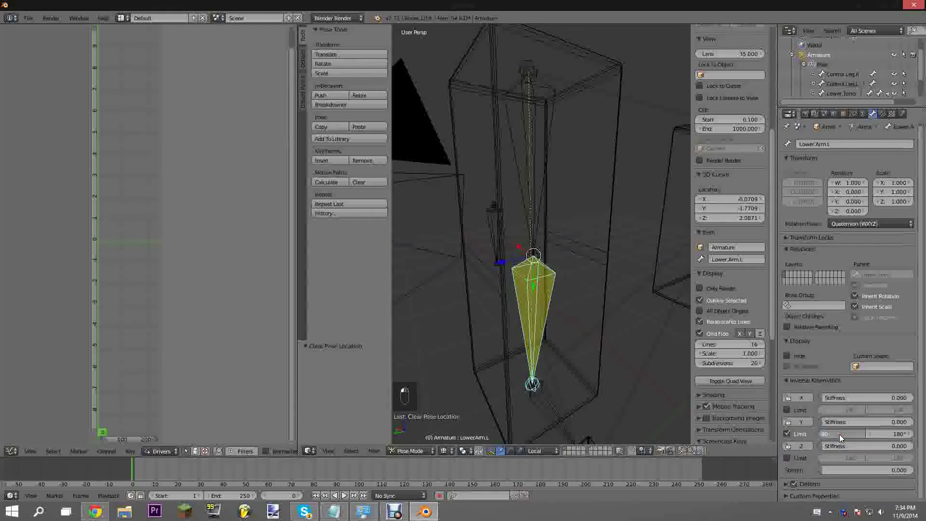
key("Return")
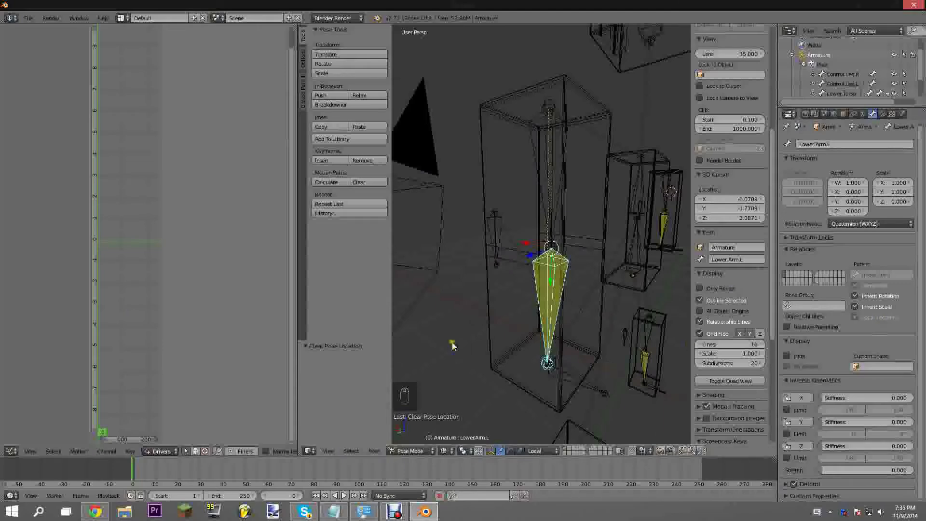
- Enable the Z-axis inverse kinematics limit for Lower.Arm.L, and set its minimum to -90°
left_click(788, 457)
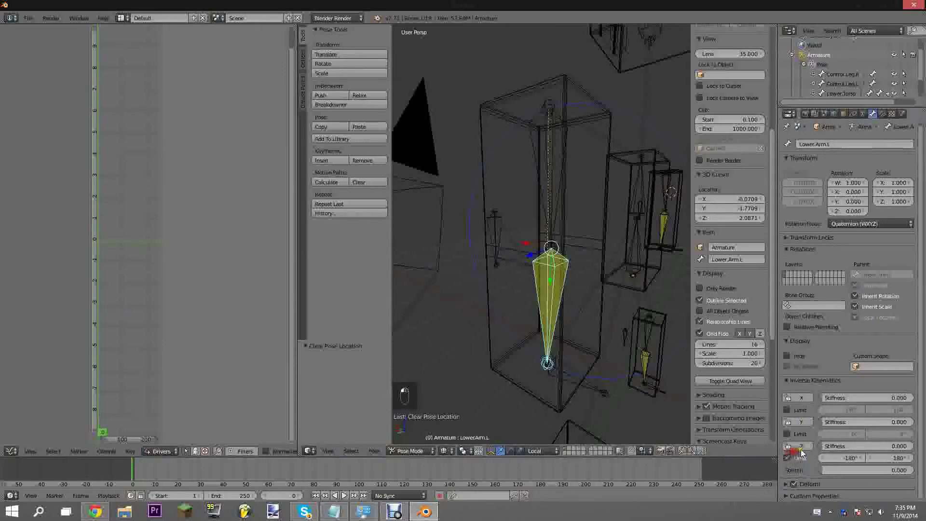
scroll(559, 294, "down", 3)
middle_click_drag(558, 289, 558, 320)
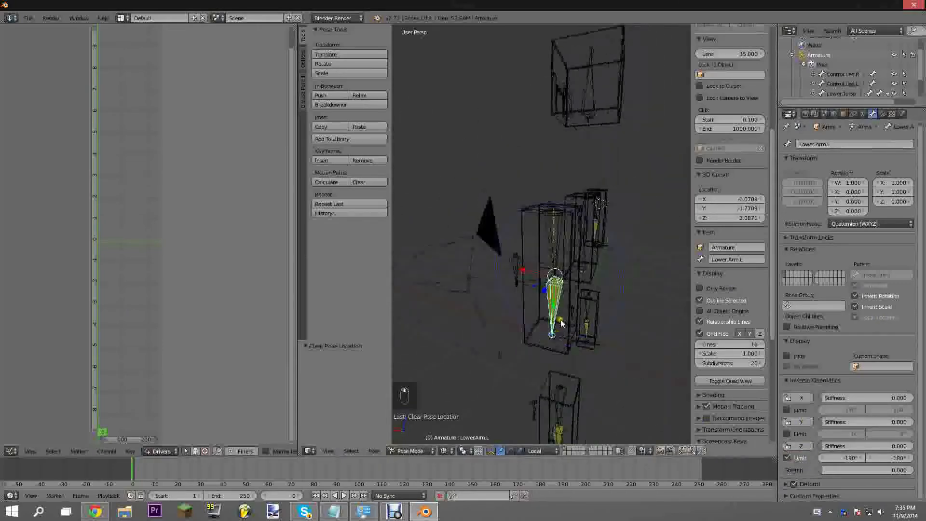
scroll(551, 298, "up", 2)
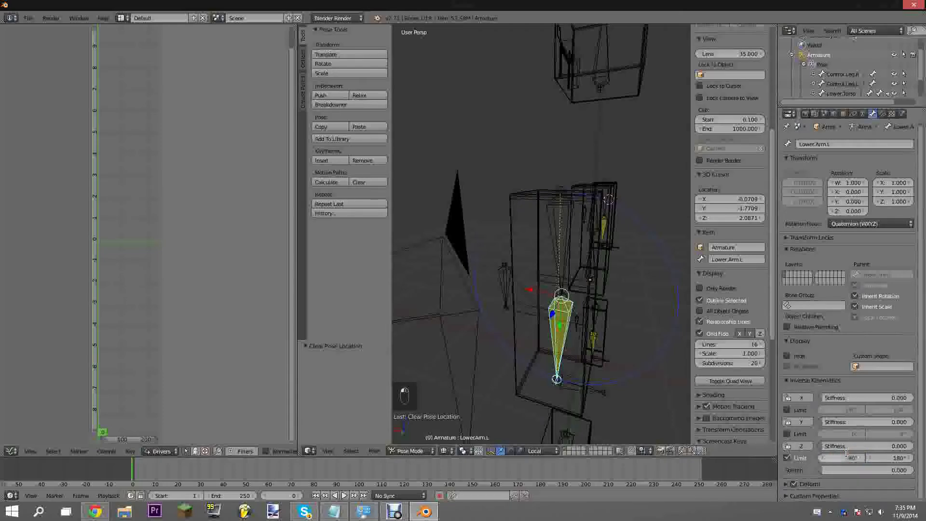
middle_click_drag(507, 307, 520, 158, "shift")
scroll(520, 158, "up", 2)
scroll(524, 193, "down", 1)
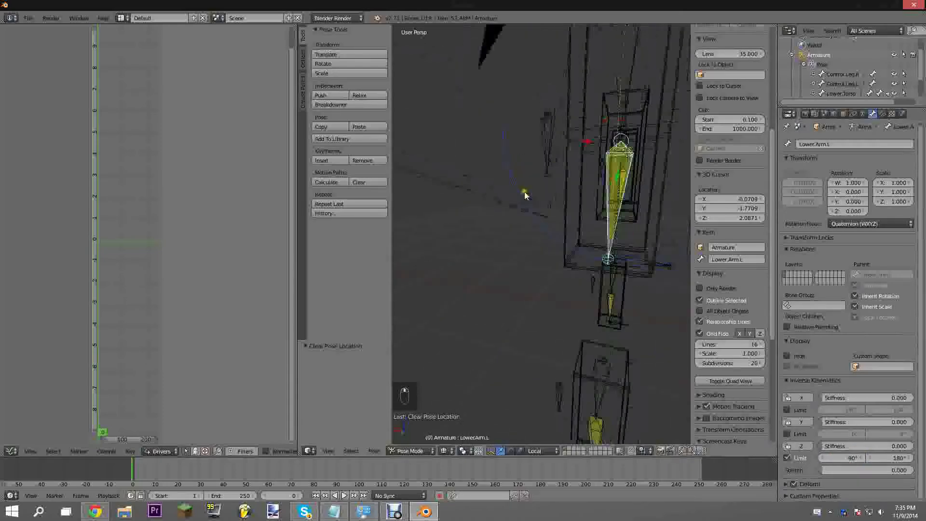
- Set the maximum of the Z-axis inverse kinematics limit on Lower.Arm.L to 0°
middle_click_drag(525, 193, 583, 303)
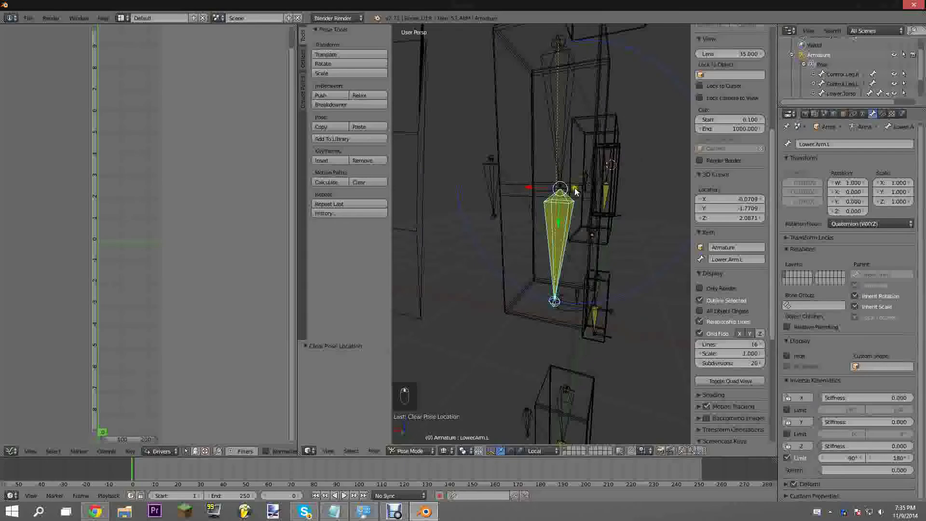
left_click(887, 458)
type("0")
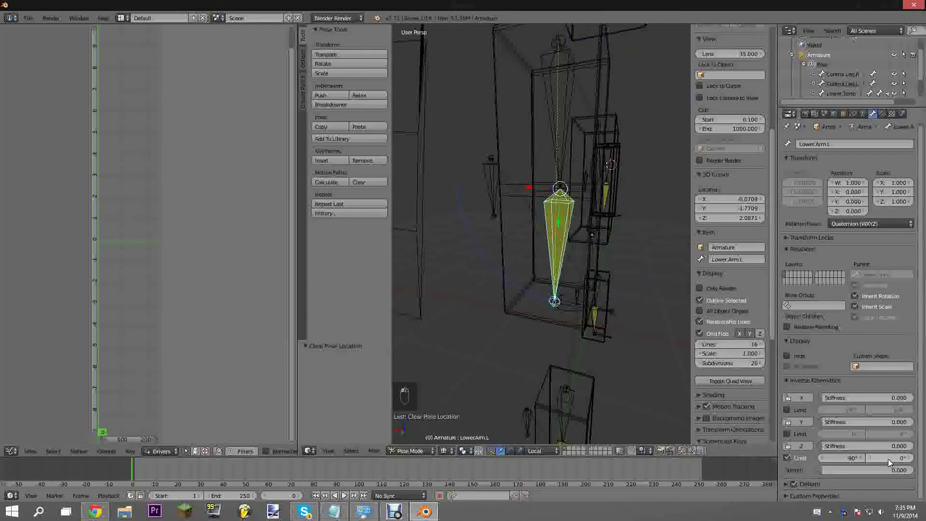
- Test the Z-limited elbow by moving the Control.Arm.L bone, and cancel the move
right_click(565, 308)
key("g")
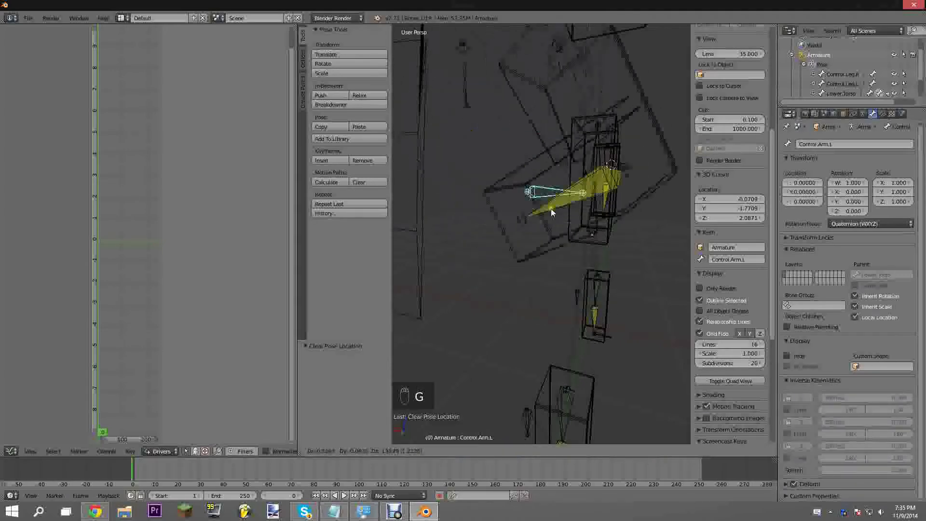
right_click(477, 264)
mouse_move(500, 257)
middle_mouse_down()
mouse_move(544, 237)
mouse_move(542, 296)
mouse_move(622, 289)
mouse_move(643, 271)
mouse_move(493, 271)
middle_mouse_up()
- Enable the X-axis inverse kinematics limit for the Lower.Arm.L bone and set its minimum to 0°
right_click(546, 232)
left_click(788, 410)
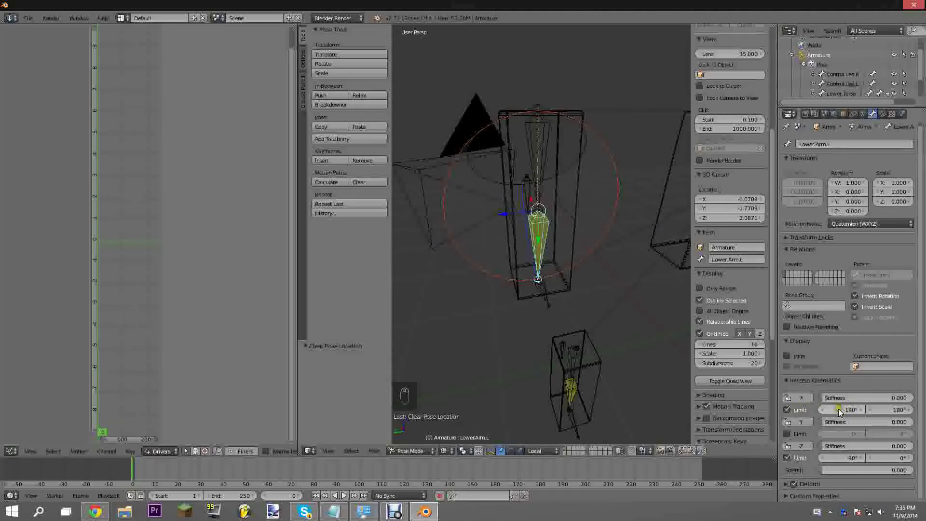
key("Return")
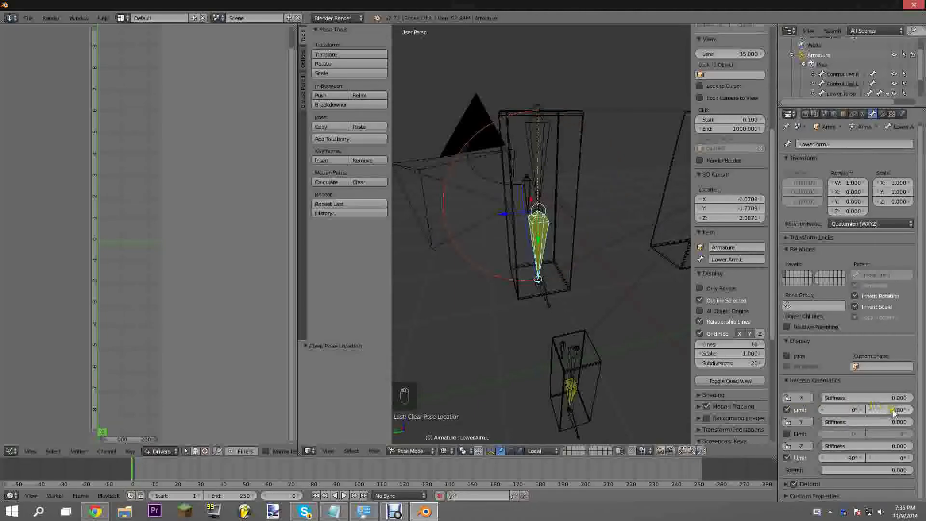
- Test the elbow with the added X limit by moving Control.Arm.L, cancel the move, and inspect the rig
right_click(546, 297)
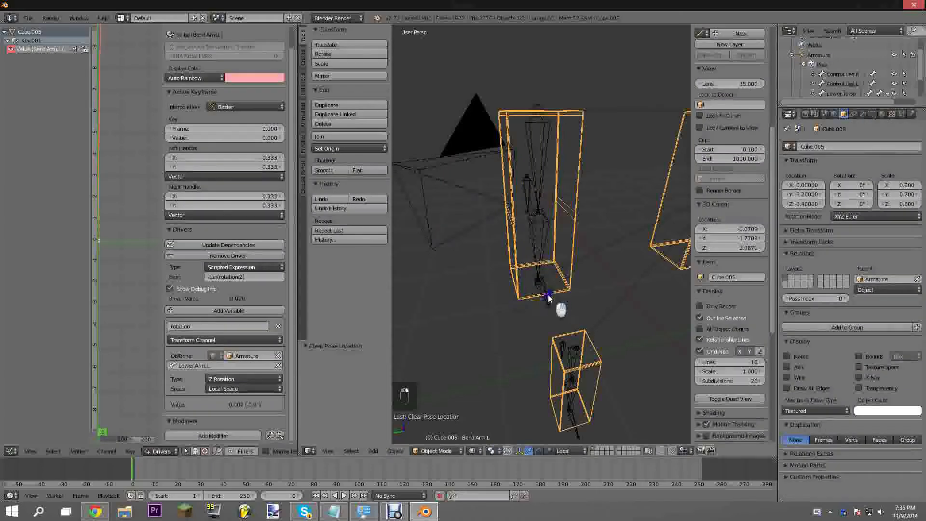
right_click(545, 297)
key("g")
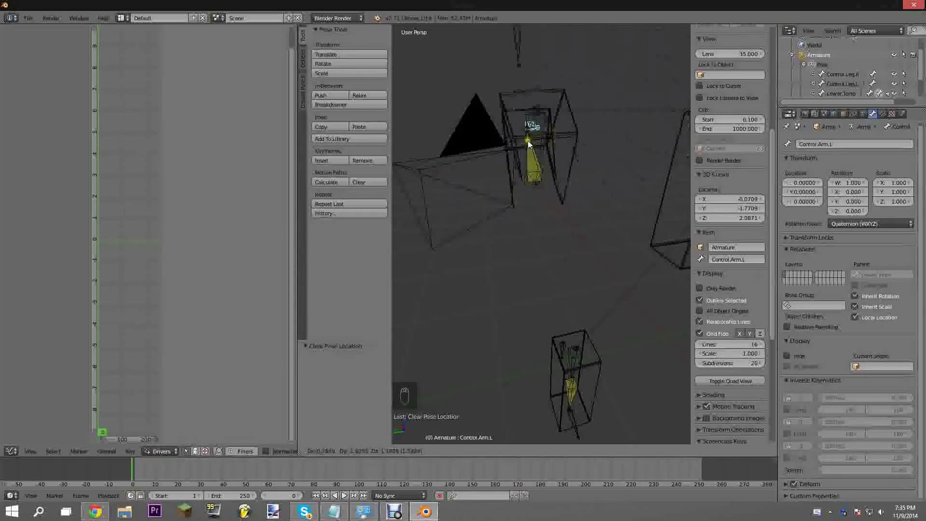
right_click(478, 215)
middle_click_drag(479, 219, 521, 237)
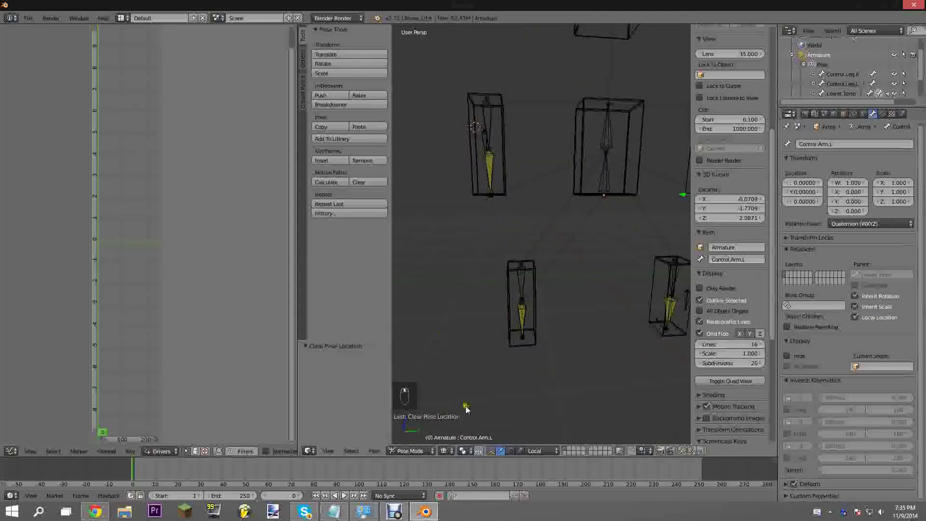
left_click(387, 511)
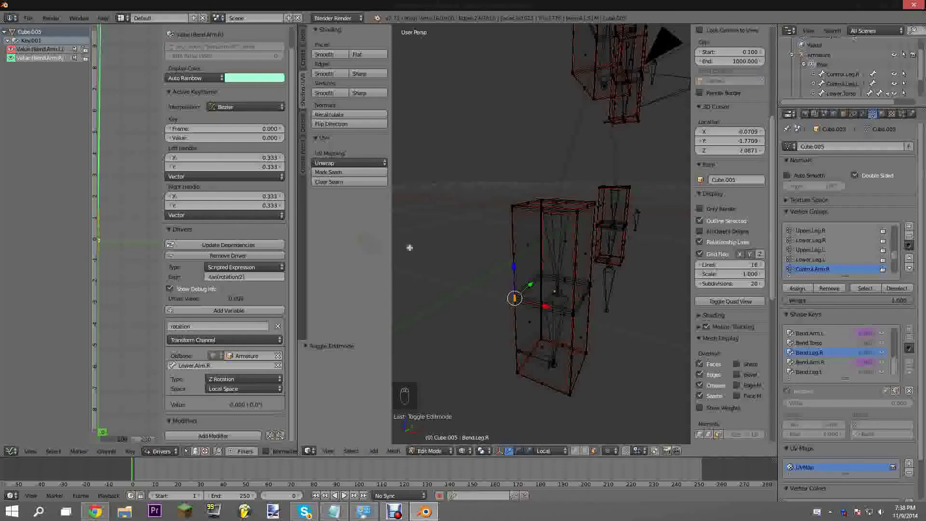
- In the Bend.Leg.R shape key, select the knee vertices on the -X side of the right leg and raise them along Z
middle_click_drag(409, 248, 515, 272)
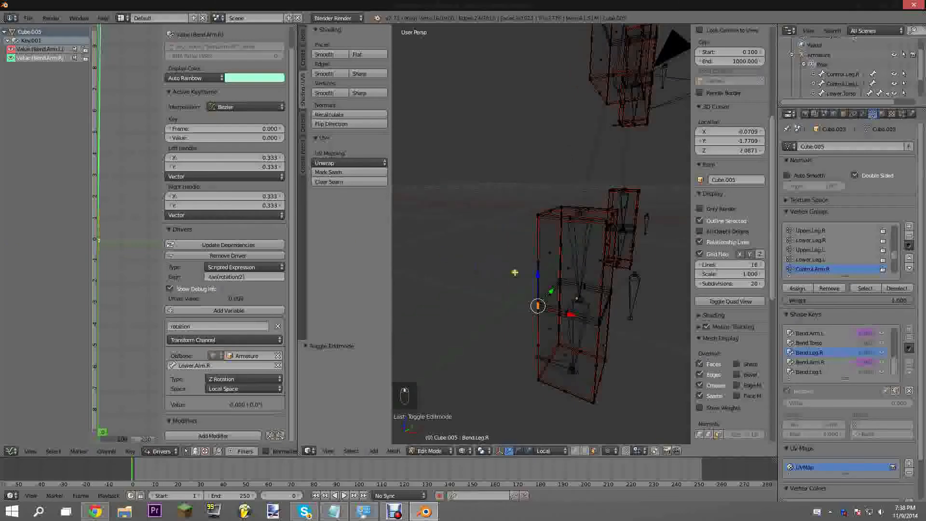
scroll(515, 273, "up", 5)
key("b")
left_click_drag(543, 300, 564, 346)
key("b")
left_click_drag(568, 283, 596, 318)
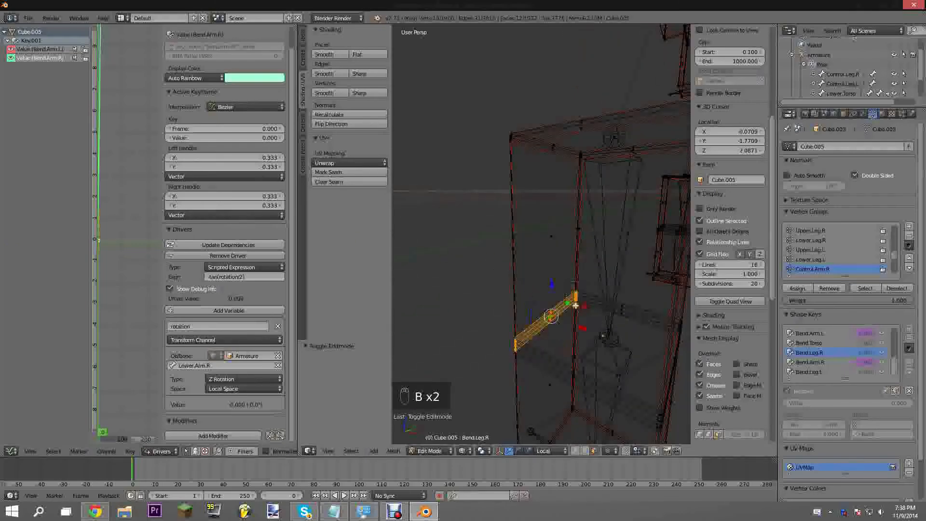
middle_click_drag(552, 310, 558, 297, "shift")
key("KP_1")
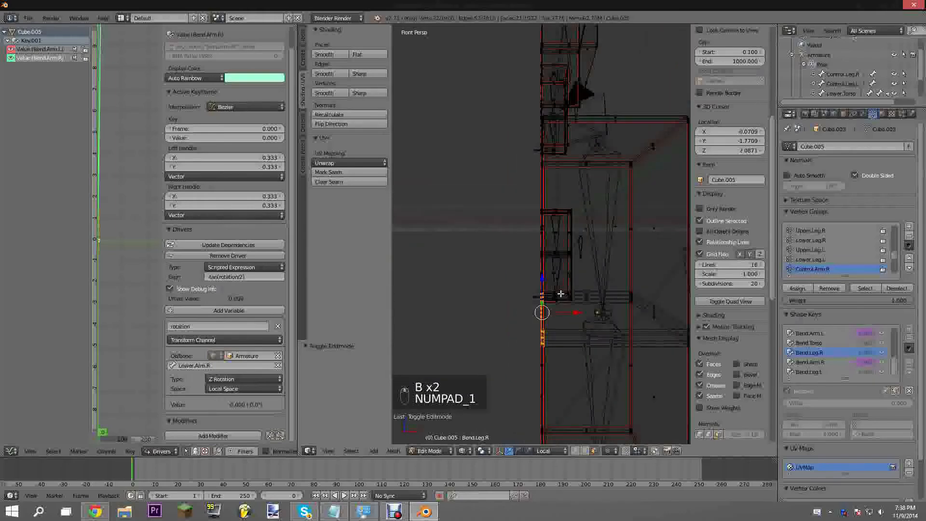
key("KP_5")
scroll(533, 299, "down", 2)
middle_click_drag(517, 300, 500, 267, "shift")
scroll(515, 264, "up", 3)
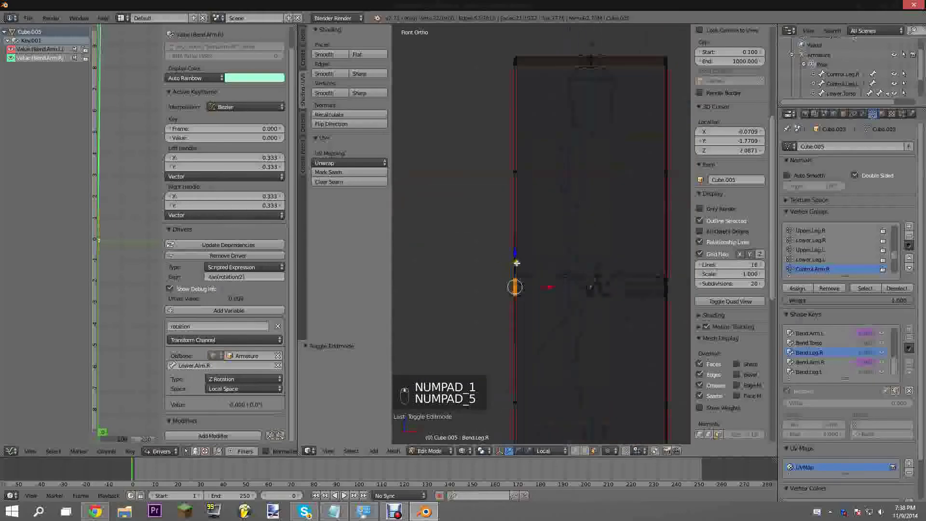
scroll(516, 263, "up", 2)
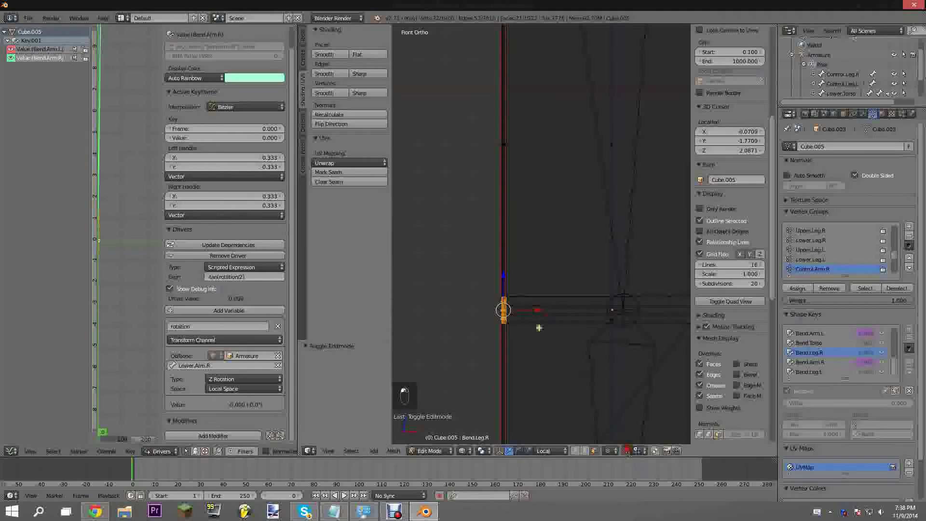
scroll(527, 303, "down", 4)
key("g")
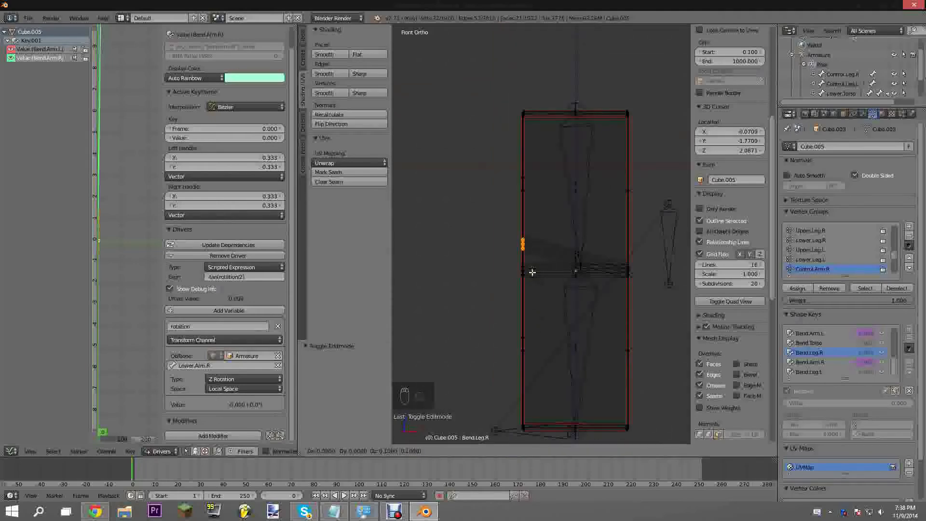
left_click(532, 272)
- Raise the selected knee vertices a further 0.05 along Z
middle_click_drag(597, 246, 550, 269, "shift")
key("g")
left_click(481, 244)
- Select the knee vertices on the +X side of the right leg and lower them by 0.1 along Z
right_click(531, 270)
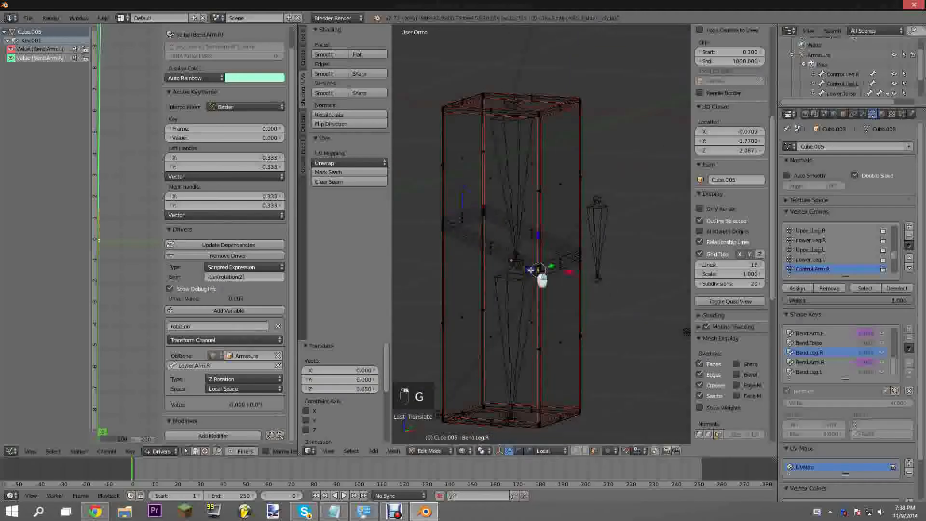
middle_click_drag(547, 288, 539, 265)
key("b")
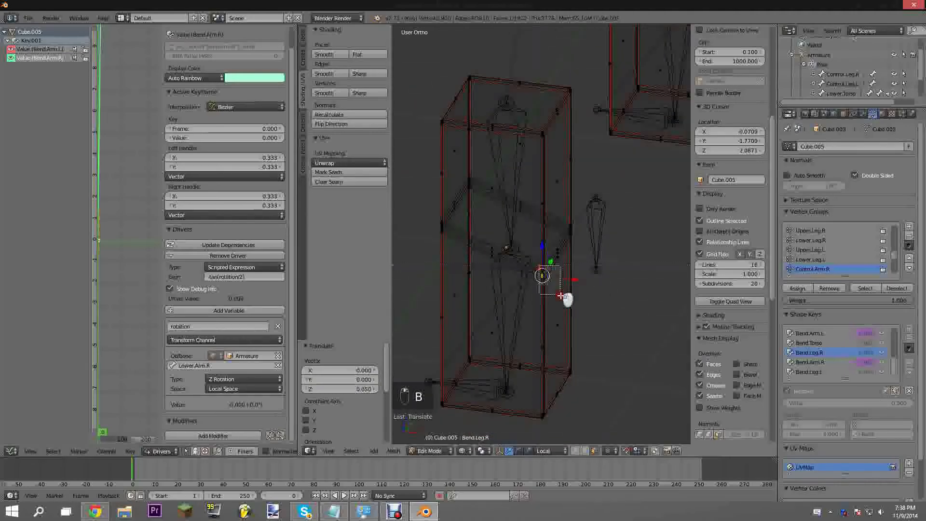
left_click_drag(560, 295, 561, 296)
middle_click_drag(561, 296, 537, 305)
key("b")
left_click_drag(555, 238, 575, 268)
key("b")
left_click_drag(577, 207, 594, 228)
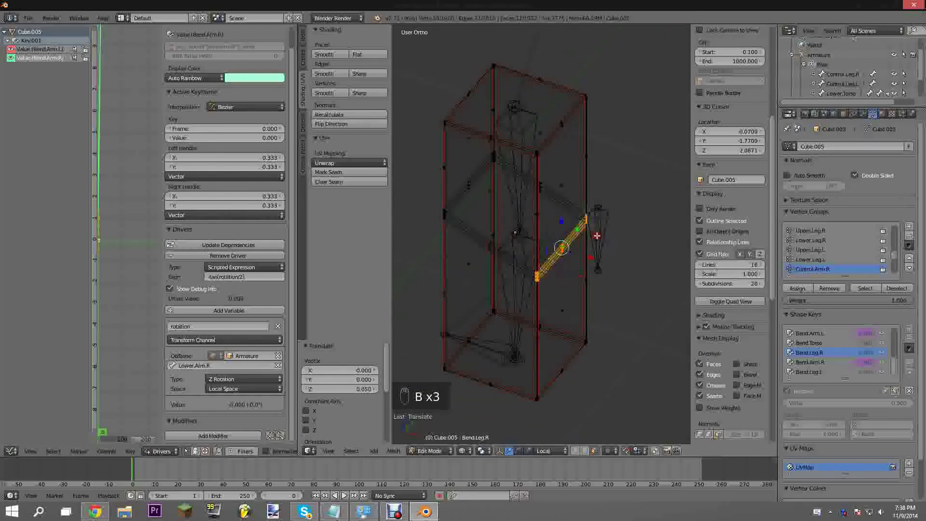
key("KP_1")
scroll(613, 252, "up", 4)
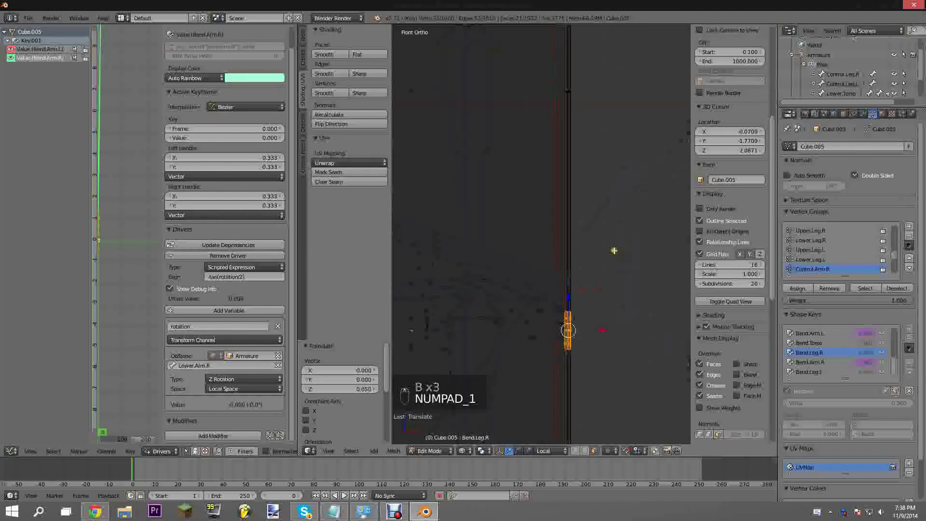
scroll(574, 193, "down", 5)
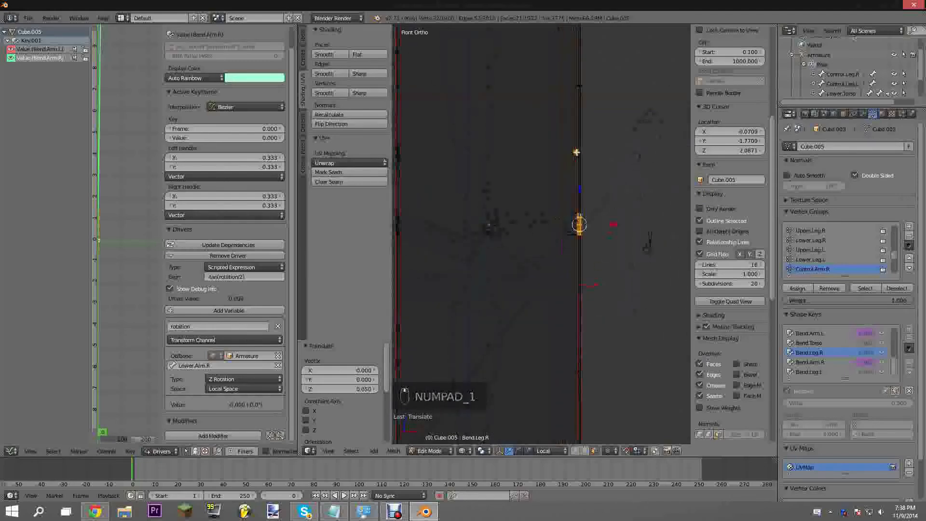
key("g")
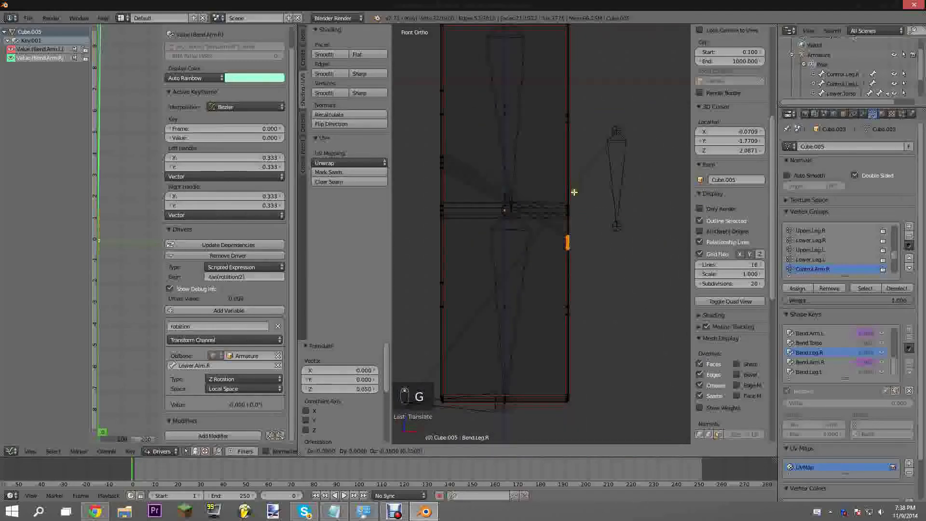
left_click(574, 192)
- Select the raised knee vertices on the -X side, scale them to 0.6, and return to Object Mode
scroll(542, 179, "up", 5)
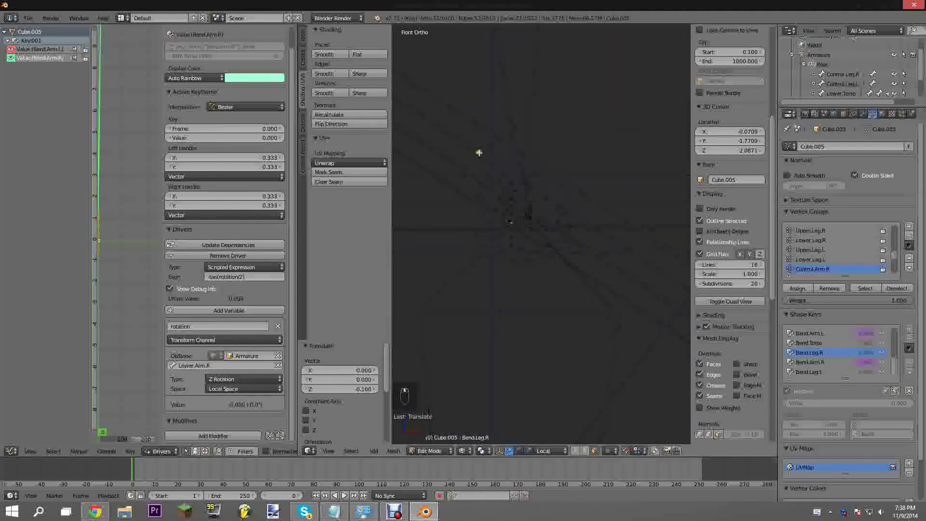
scroll(487, 164, "down", 6)
middle_click_drag(533, 173, 510, 276)
key("Tab")
key("Tab")
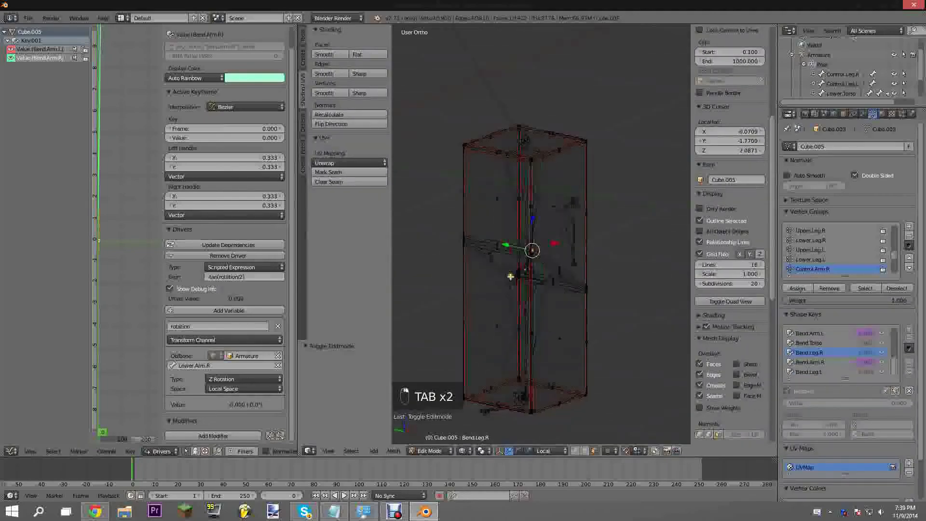
scroll(510, 276, "up", 5)
key("b")
left_click_drag(429, 209, 482, 273)
middle_click_drag(482, 273, 593, 271)
key("s")
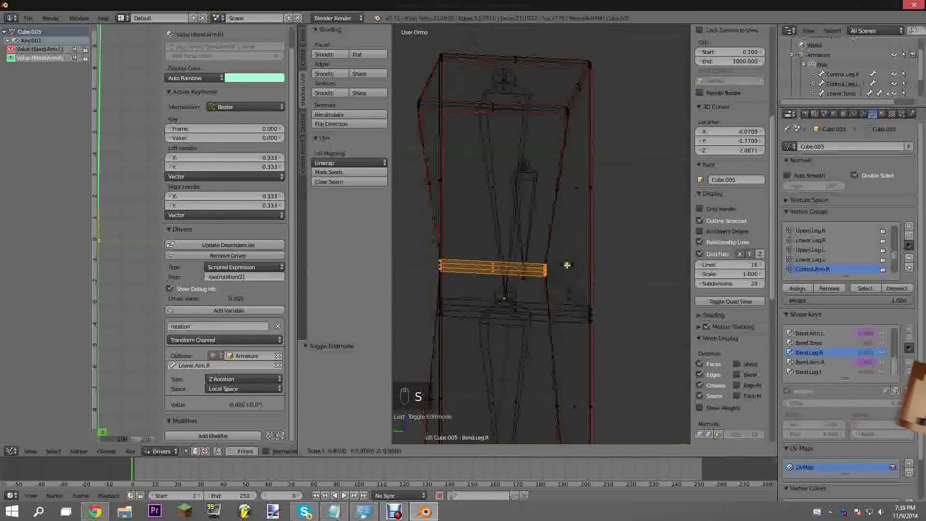
left_click(551, 266)
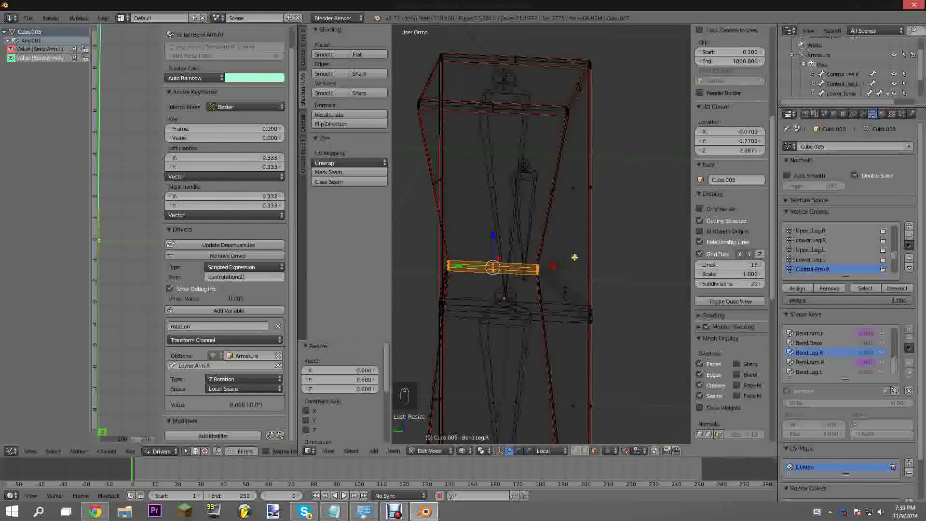
middle_click_drag(574, 258, 615, 300)
key("Tab")
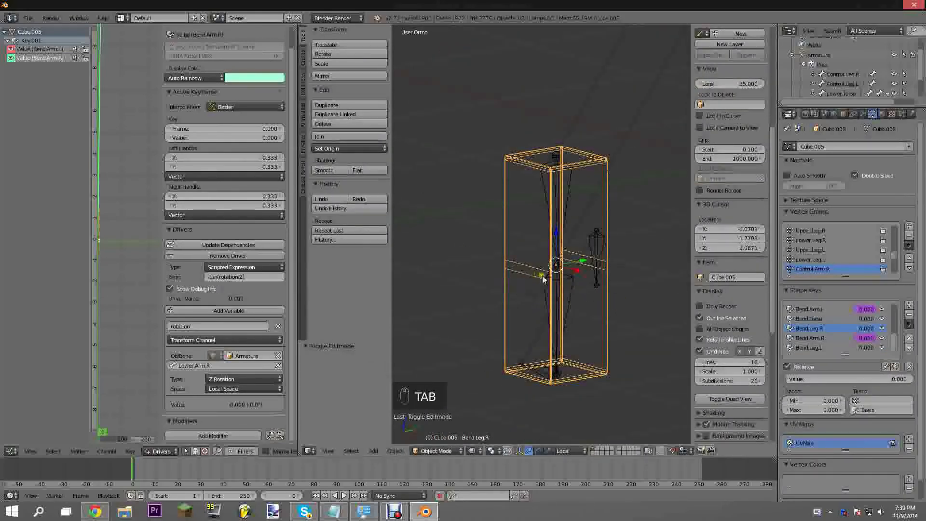
- Add a driver to the Bend.Leg.R shape key value and select it for editing, with a variable named rotation
right_click(869, 329)
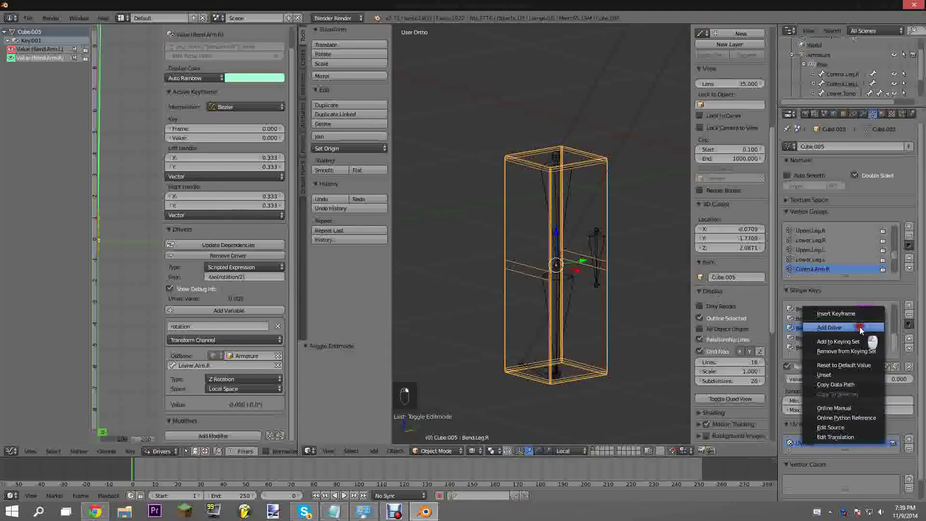
left_click(861, 328)
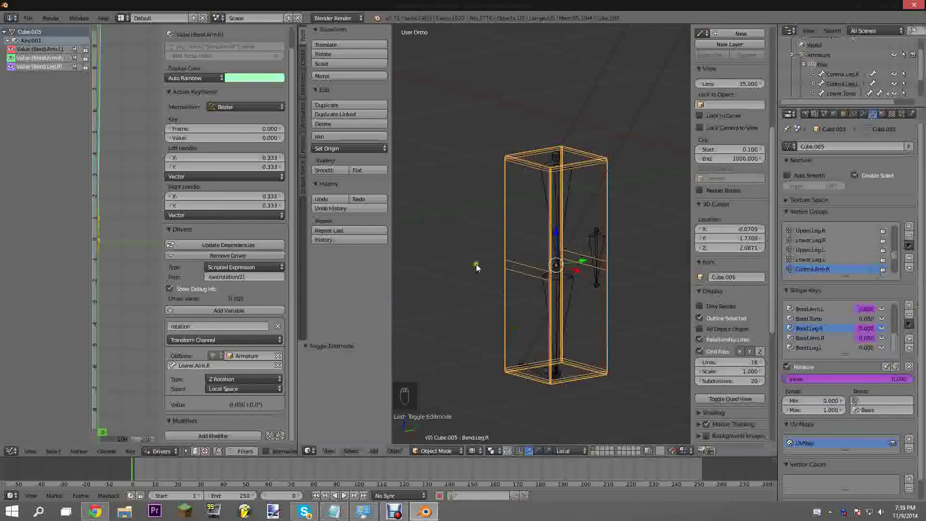
left_click(48, 67)
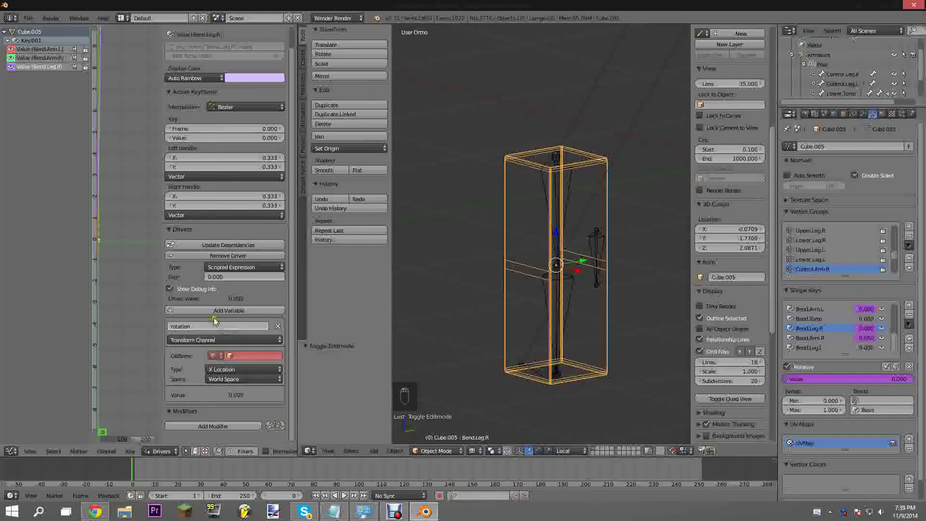
- Point the rotation variable at the Armature's Lower.Leg.R bone, using Z Rotation in Local Space
left_click(229, 357)
left_click(236, 369)
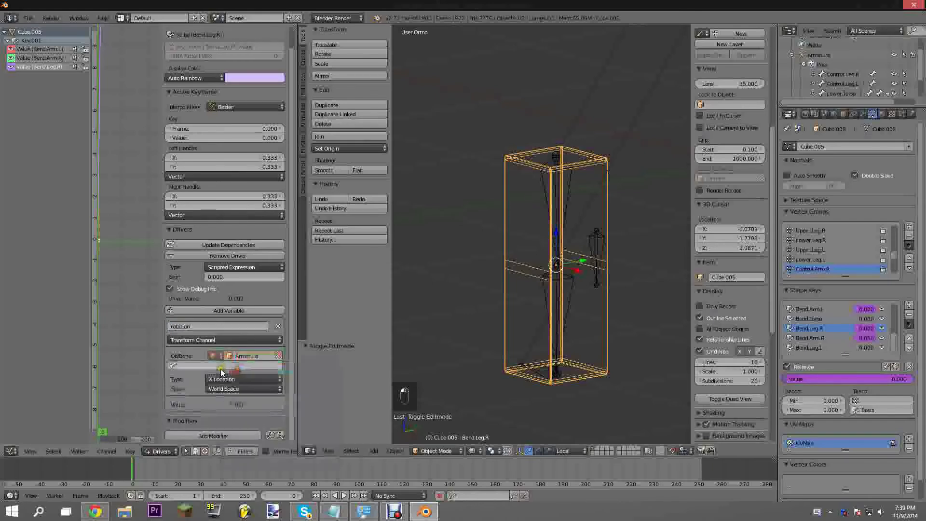
left_click(193, 365)
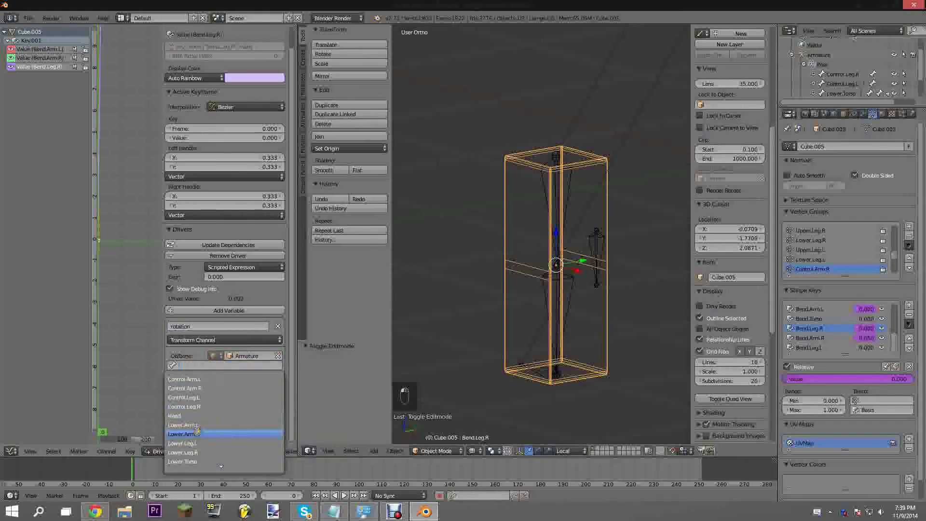
left_click(193, 452)
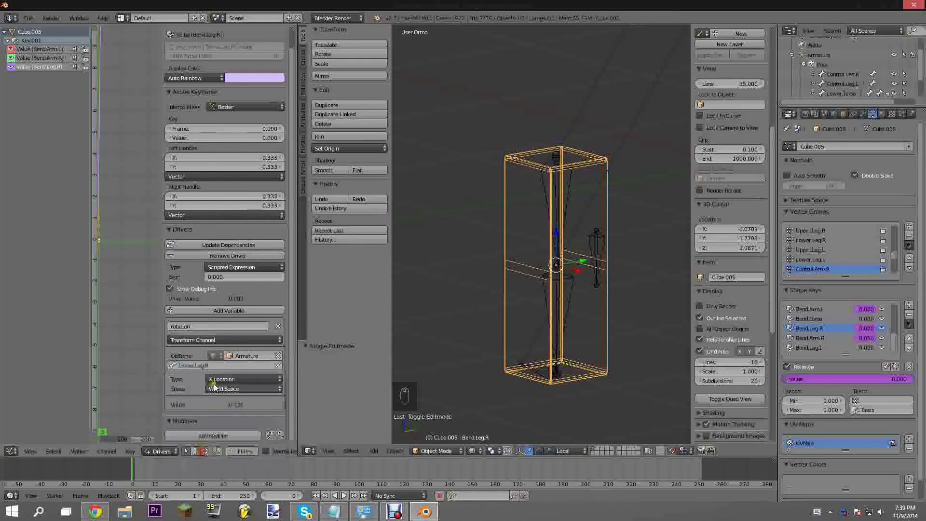
left_click(219, 379)
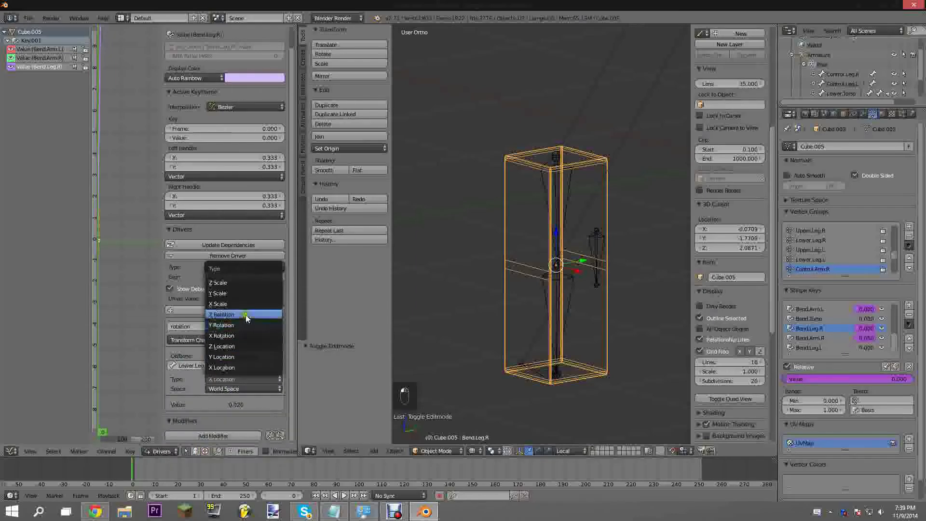
left_click(246, 318)
left_click(235, 388)
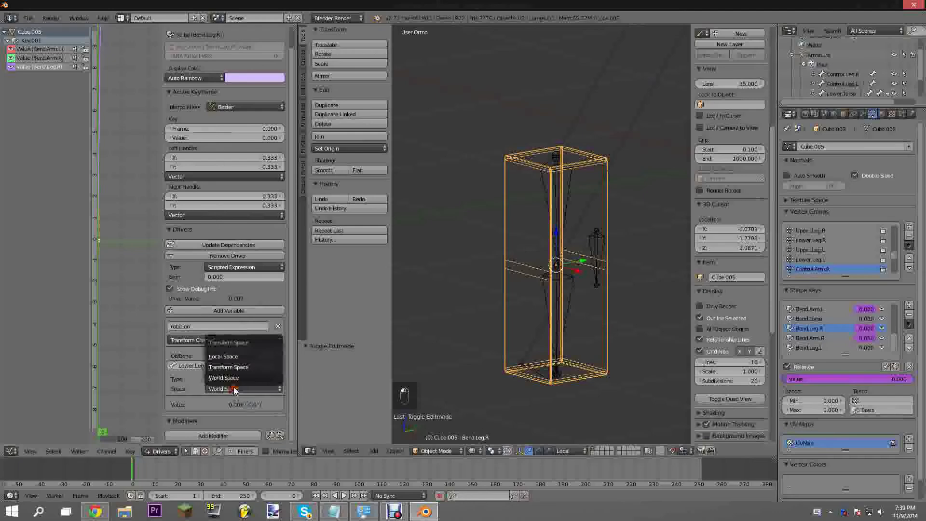
left_click(232, 356)
- Enter the scripted expression that uses the rotation variable for the Bend.Leg.R driver
left_click(247, 276)
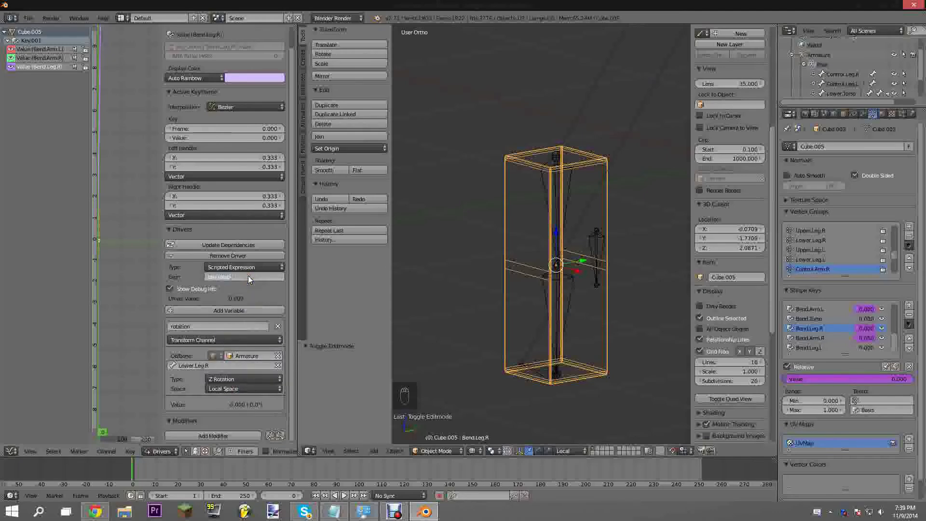
key("Return")
- Test the right leg's bending by moving the Control.Leg.R bone, checking which way the knee folds
right_click(554, 374)
key("g")
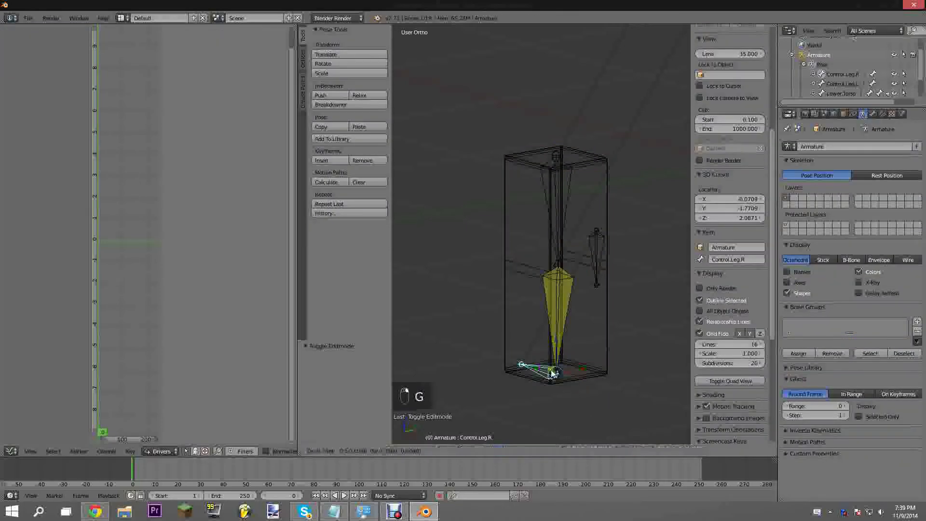
right_click(524, 305)
key("g")
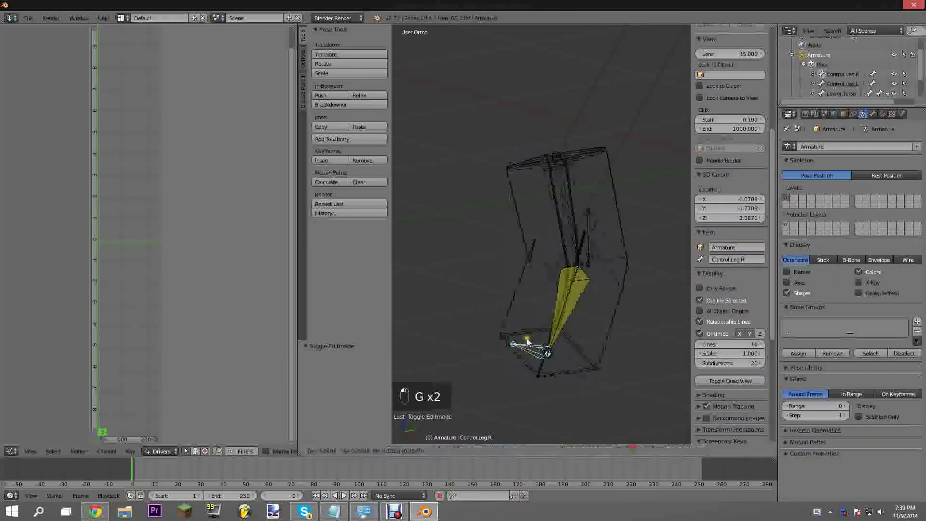
left_click(593, 261)
key("g")
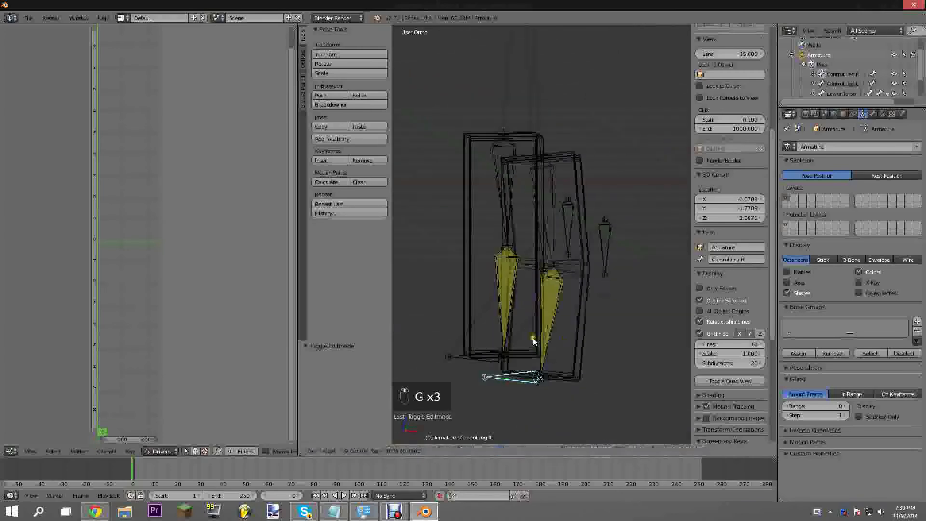
left_click(540, 297)
- Select the Lower.Leg.R bone and limit its inverse kinematics X rotation to 0° minimum and 0° maximum
right_click(540, 300)
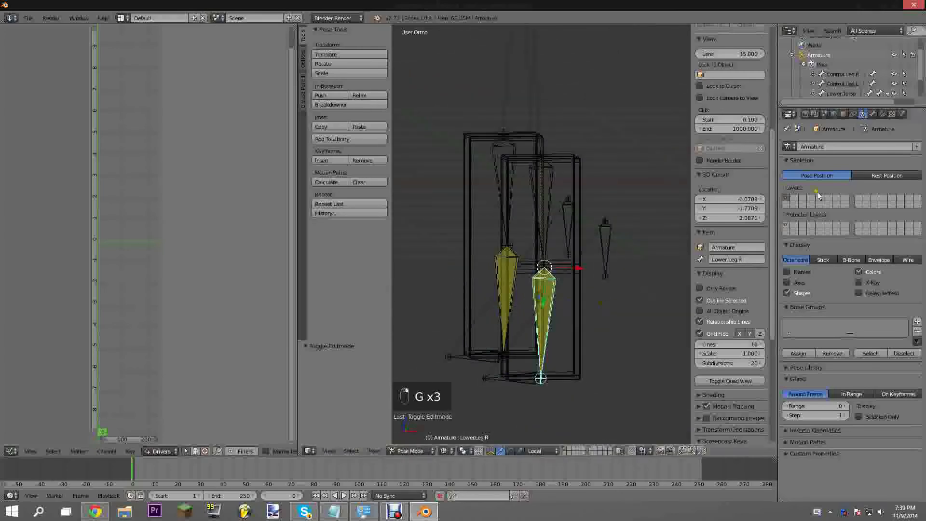
left_click(870, 115)
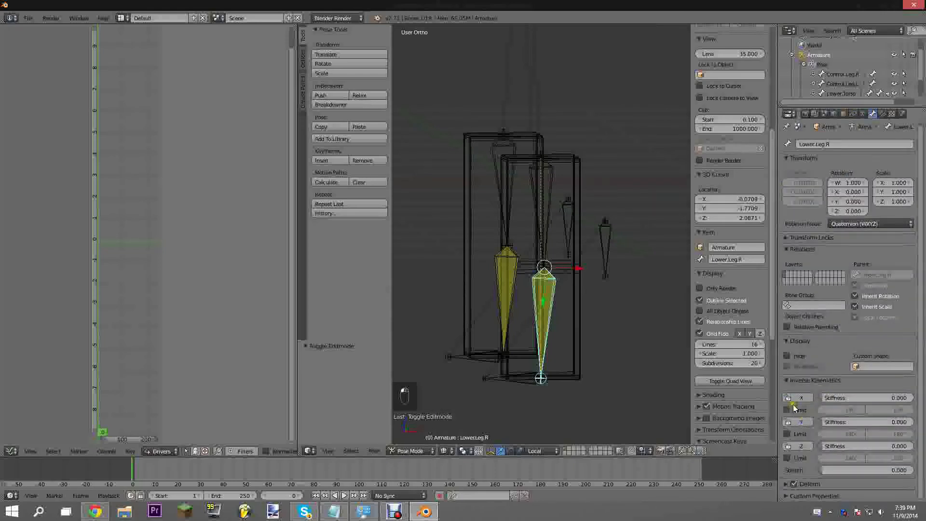
left_click(790, 410)
middle_click_drag(592, 324, 545, 322)
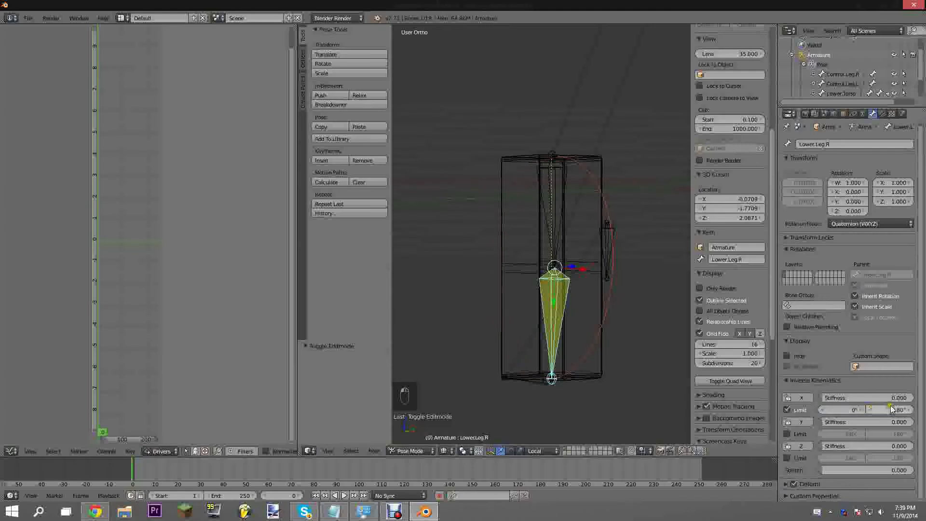
key("Return")
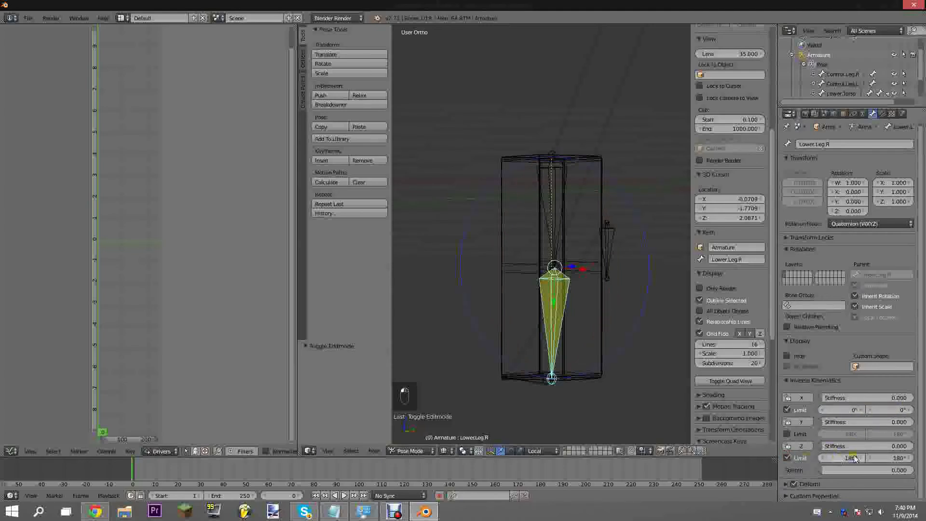
- Limit the Lower.Leg.R bone's inverse kinematics Z rotation to between 0° and 90°
type("0")
key("Return")
type("90")
key("Return")
key("bracketright")
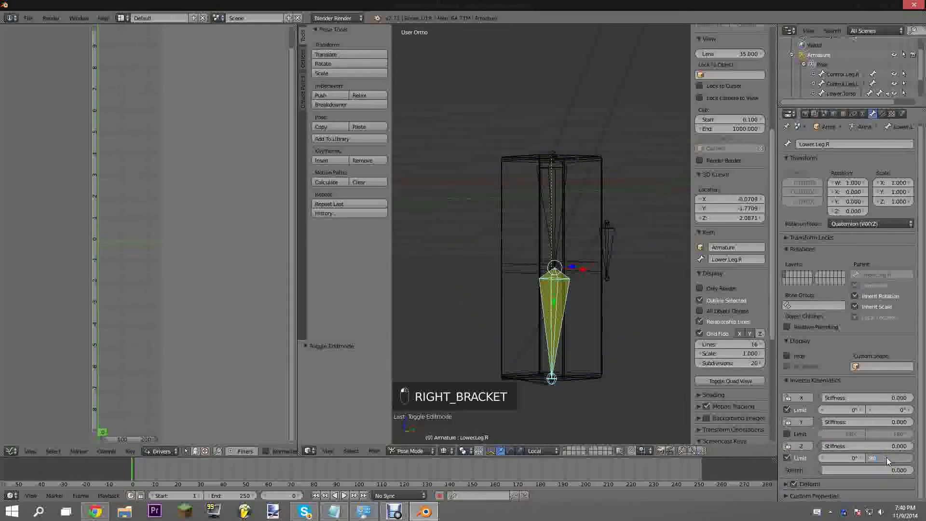
middle_click_drag(553, 296, 463, 367)
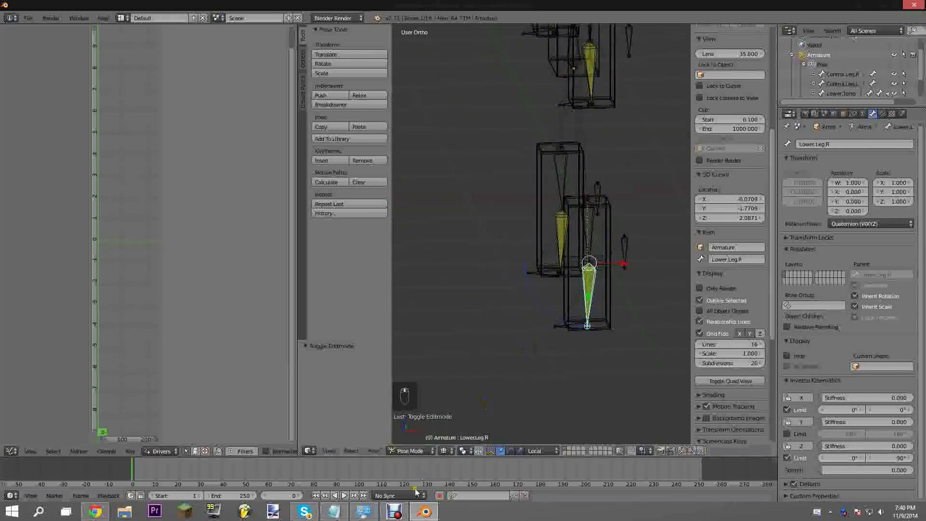
left_click(395, 512)
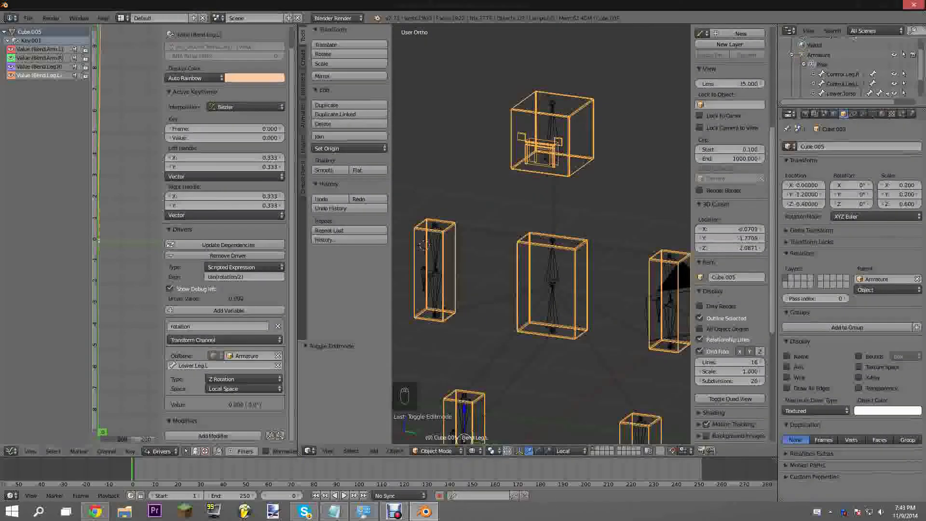
- Select the Upper.Torso bone and test how the torso mesh deforms when the bone rotates freely and tilts sideways
scroll(524, 268, "down", 3)
middle_click_drag(556, 313, 536, 236, "shift")
middle_click_drag(463, 207, 475, 267, "shift")
scroll(474, 267, "up", 4)
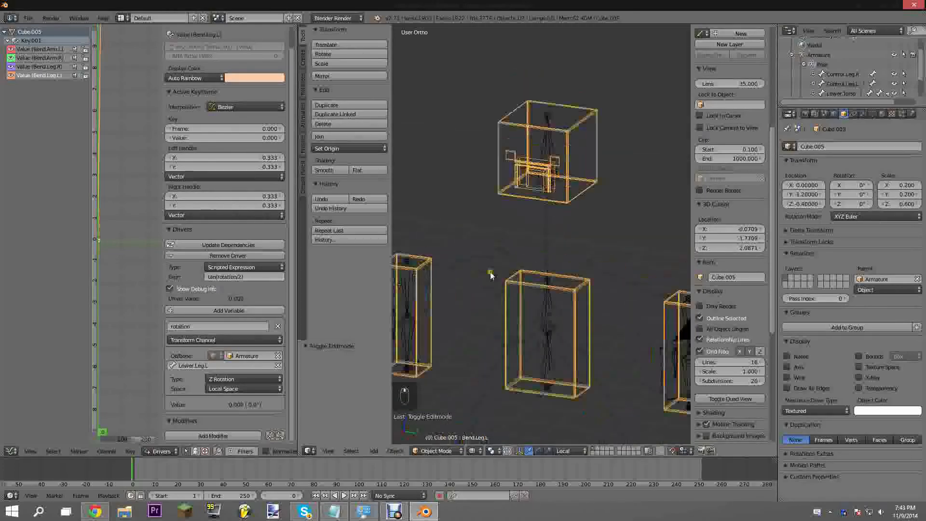
right_click(551, 270)
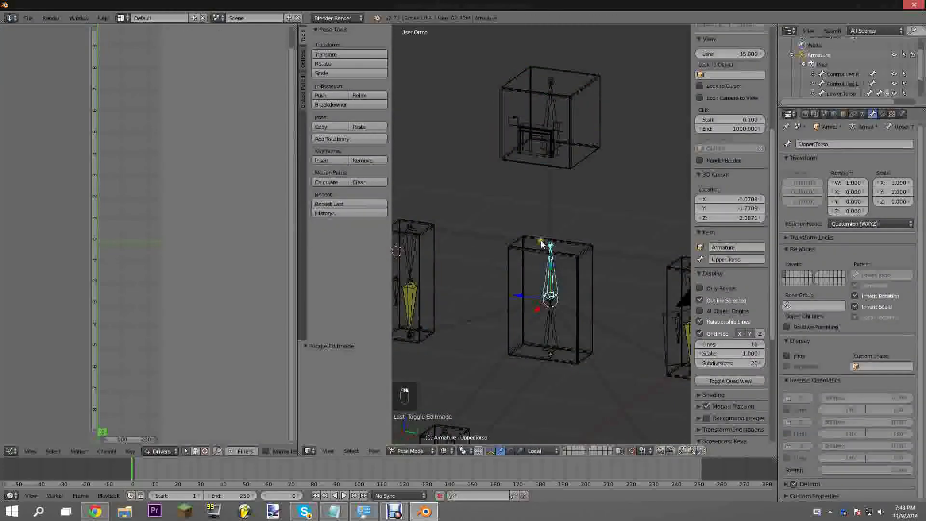
middle_click_drag(540, 240, 576, 234)
scroll(577, 235, "up", 2)
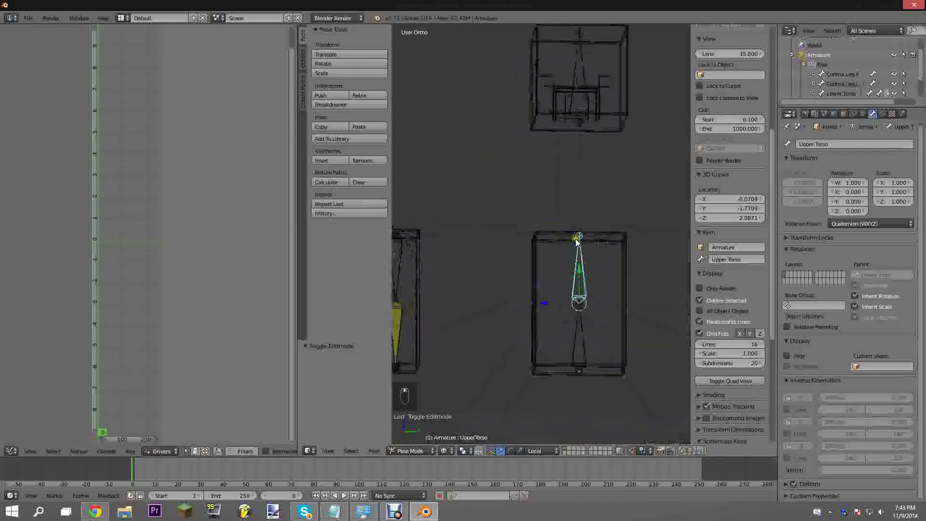
key("r")
key("r")
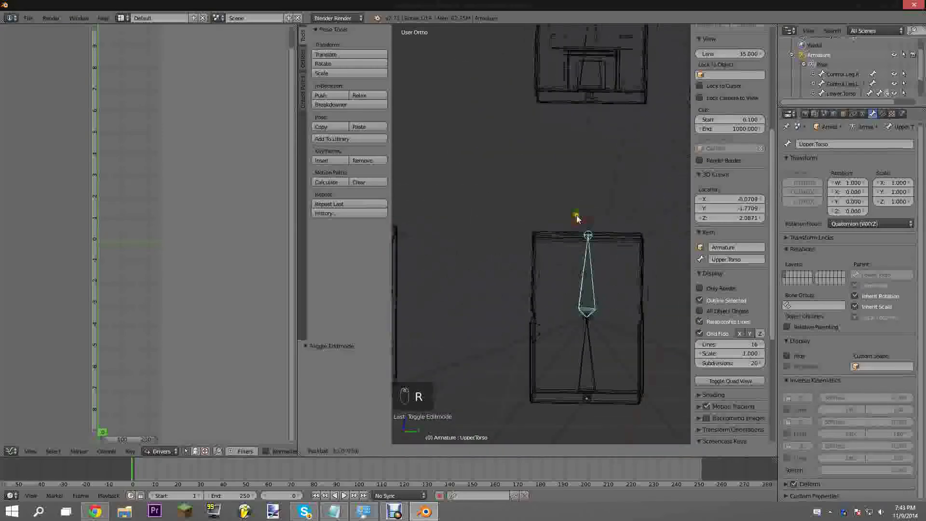
right_click(575, 222)
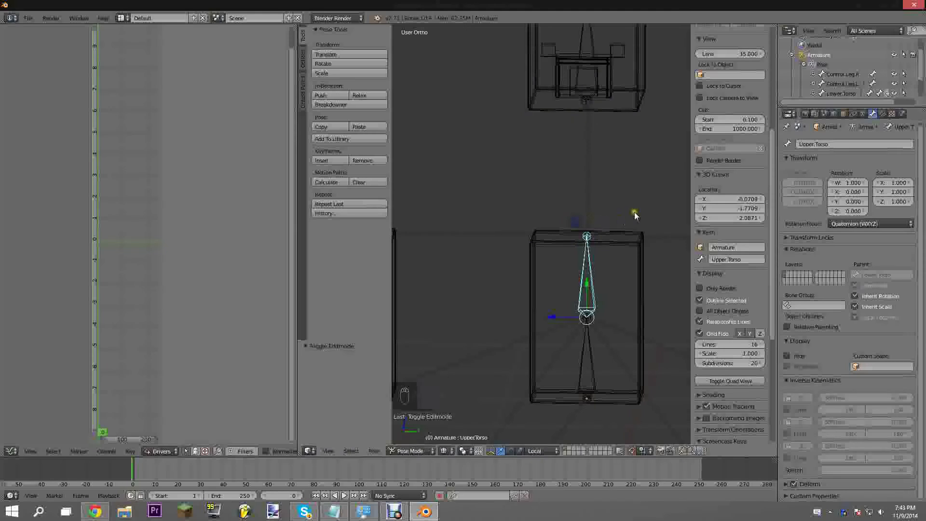
key("r")
key("r")
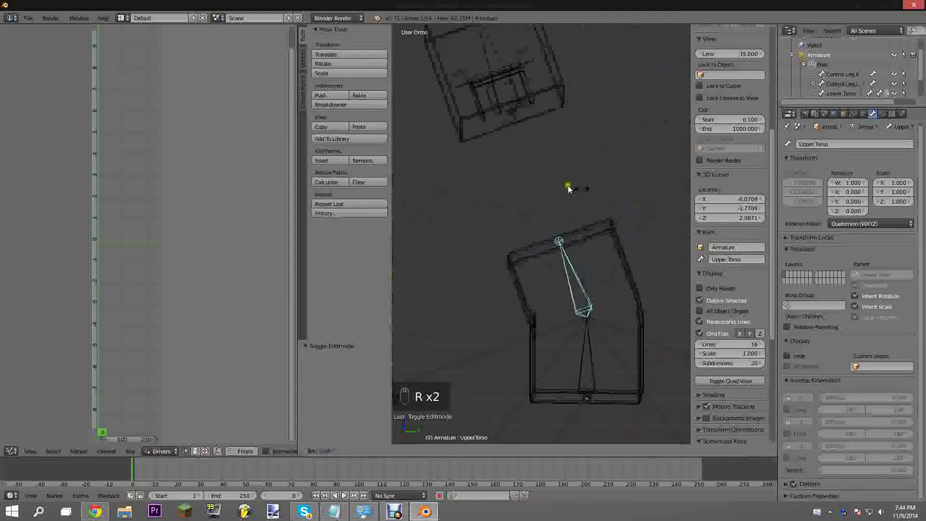
right_click(515, 187)
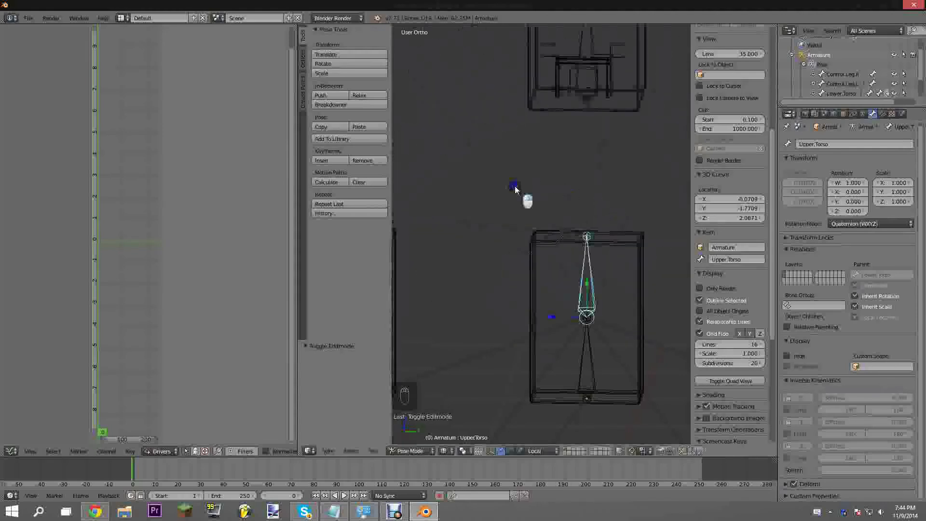
- Test the Upper.Torso bone's rotation again from an angled view, including an axis-constrained tilt
scroll(571, 213, "down", 2)
middle_click_drag(587, 215, 554, 182)
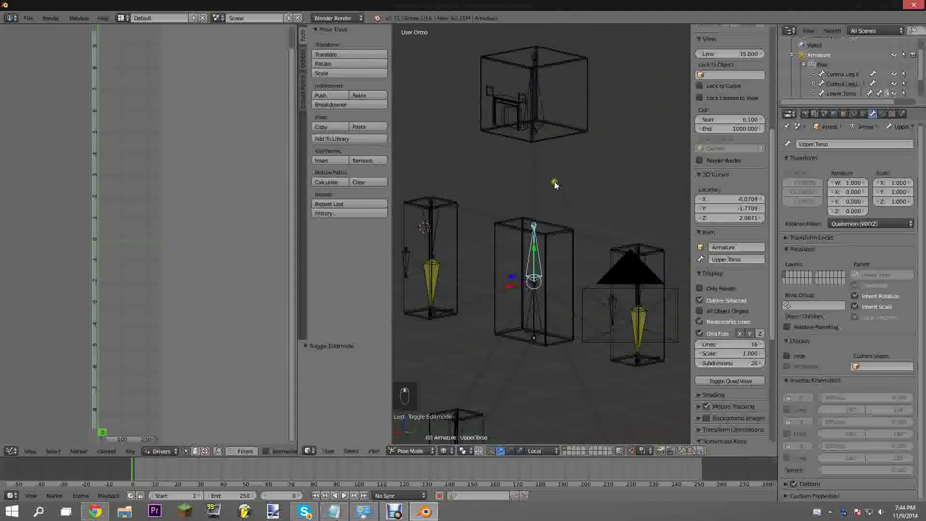
key("r")
key("r")
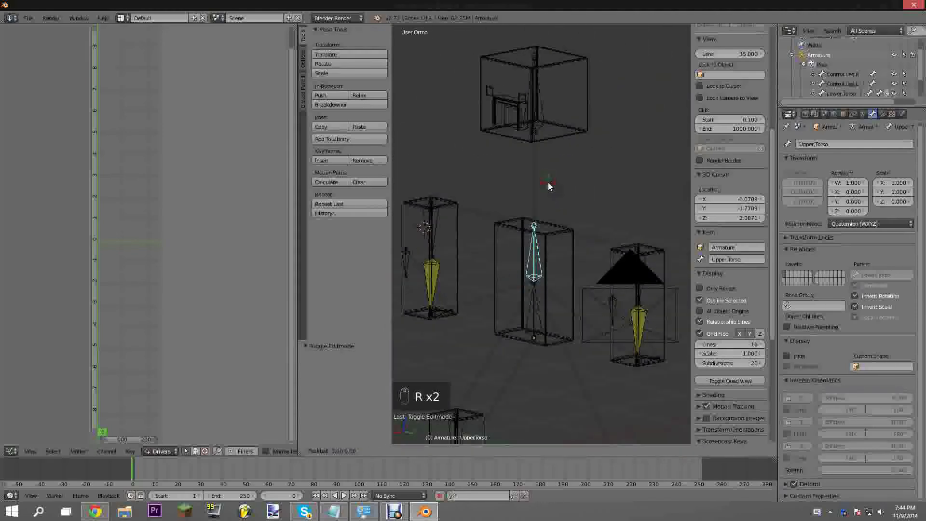
key("r")
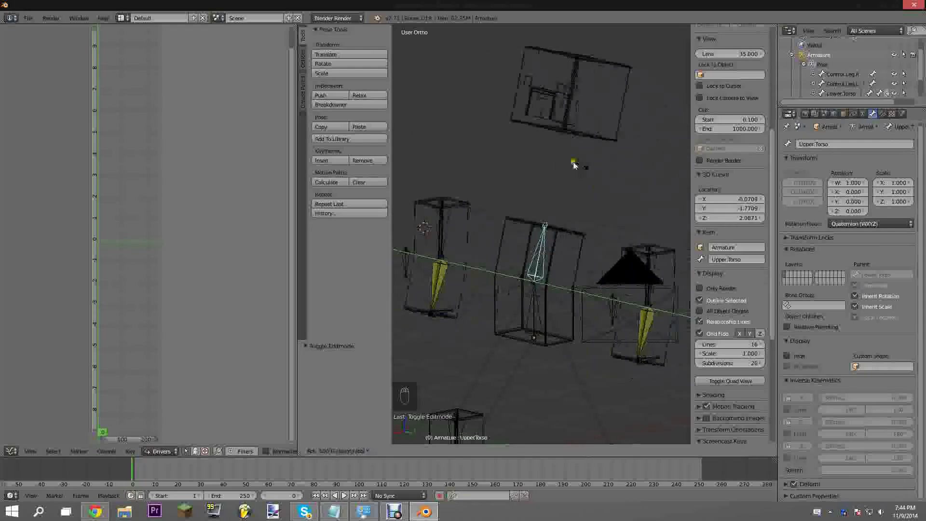
right_click(607, 213)
mouse_move(607, 213)
middle_mouse_down()
mouse_move(615, 231)
mouse_move(647, 213)
mouse_move(602, 222)
middle_mouse_up()
- Select the character mesh, make Bend.Torso the active shape key, and enter Edit Mode
right_click(604, 220)
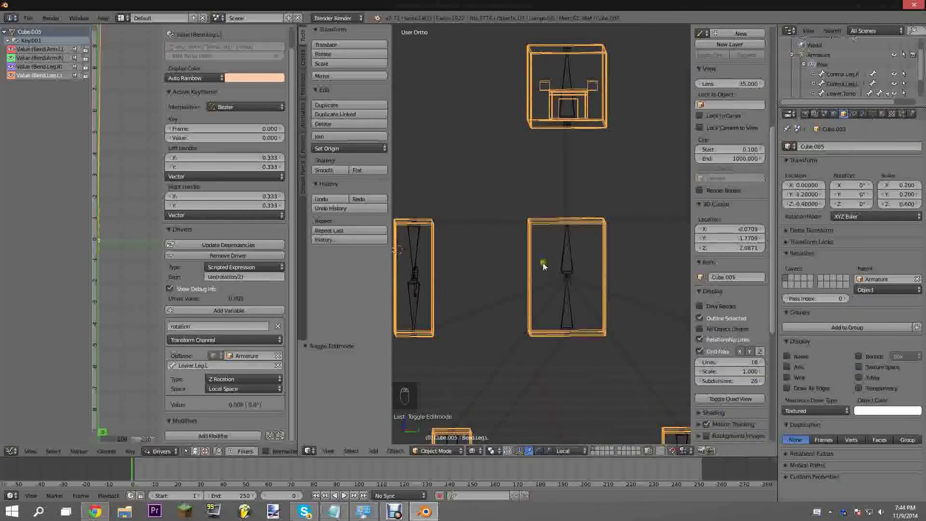
middle_click_drag(553, 260, 589, 248)
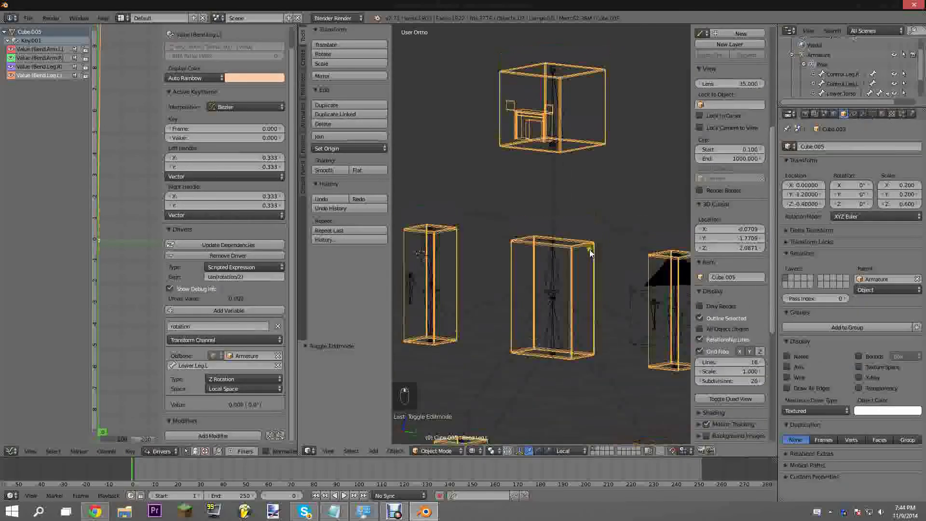
scroll(588, 254, "up", 3)
left_click(874, 113)
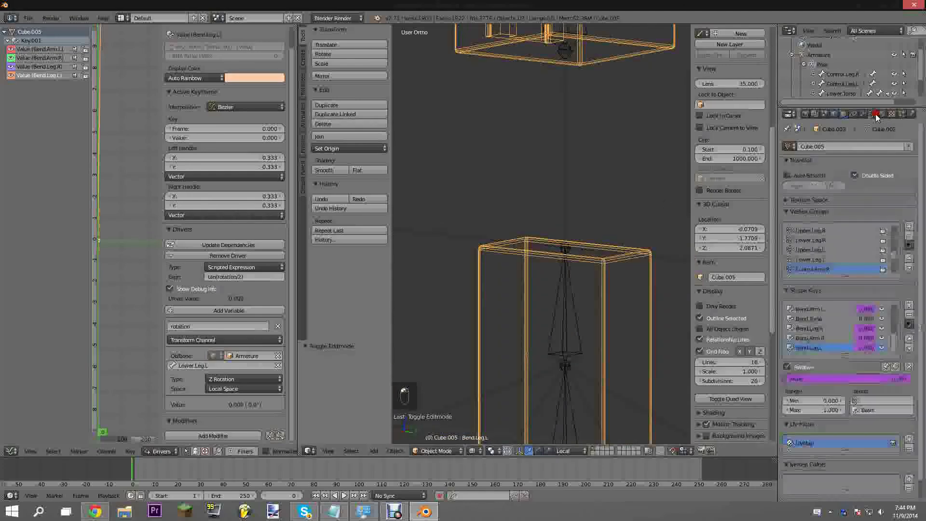
left_click(804, 319)
scroll(540, 280, "down", 2)
key("Tab")
- Select the waist vertices along the torso's -X side and lower them by 0.1 along Z
middle_click_drag(540, 279, 596, 289)
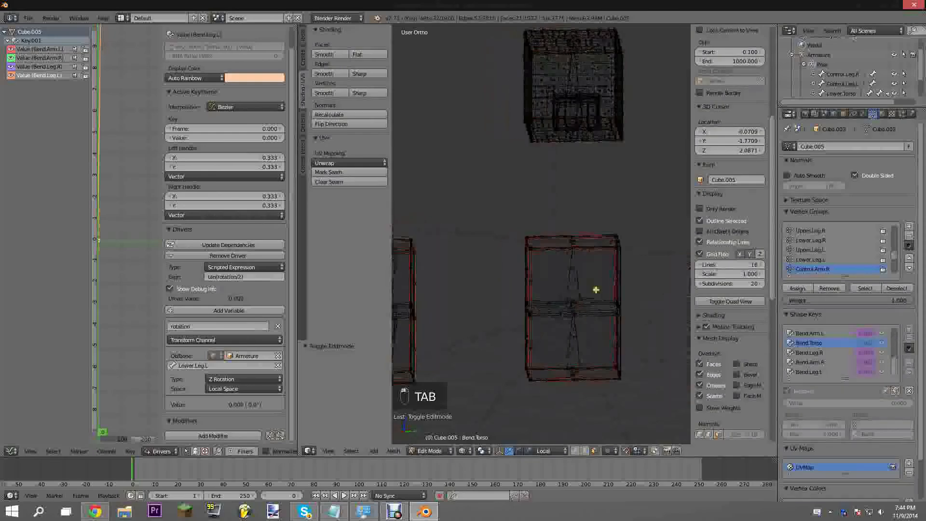
middle_click_drag(531, 316, 517, 240)
scroll(600, 311, "up", 5)
scroll(554, 204, "down", 4)
scroll(566, 238, "up", 4)
scroll(482, 246, "up", 2)
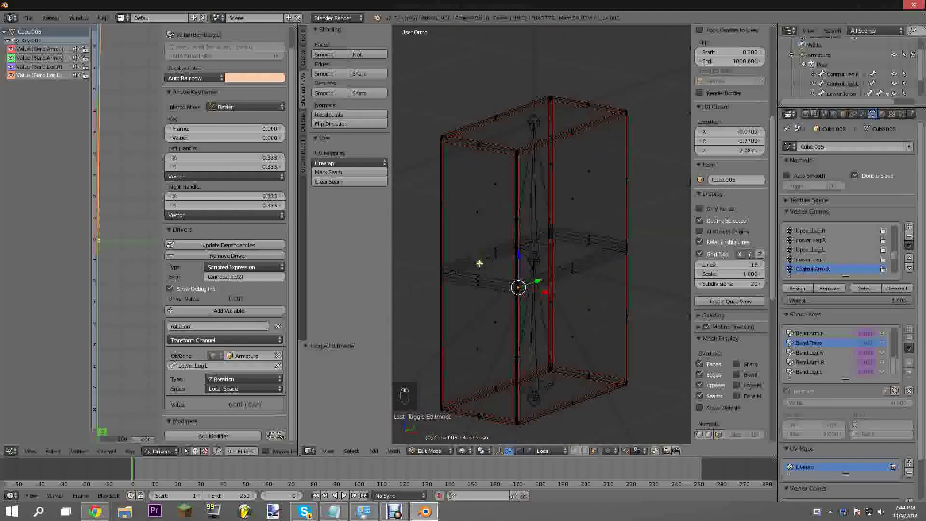
left_click_drag(428, 246, 443, 283)
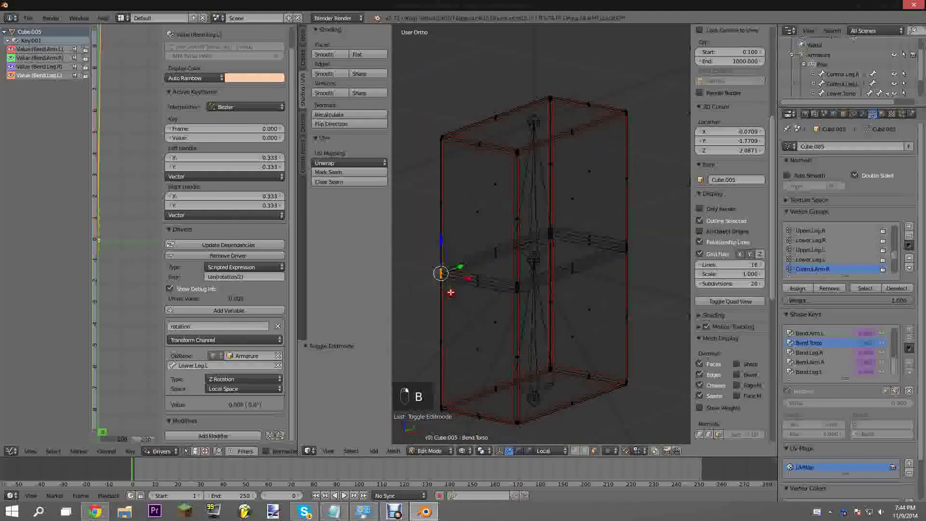
key("b")
left_click_drag(483, 239, 504, 265)
key("b")
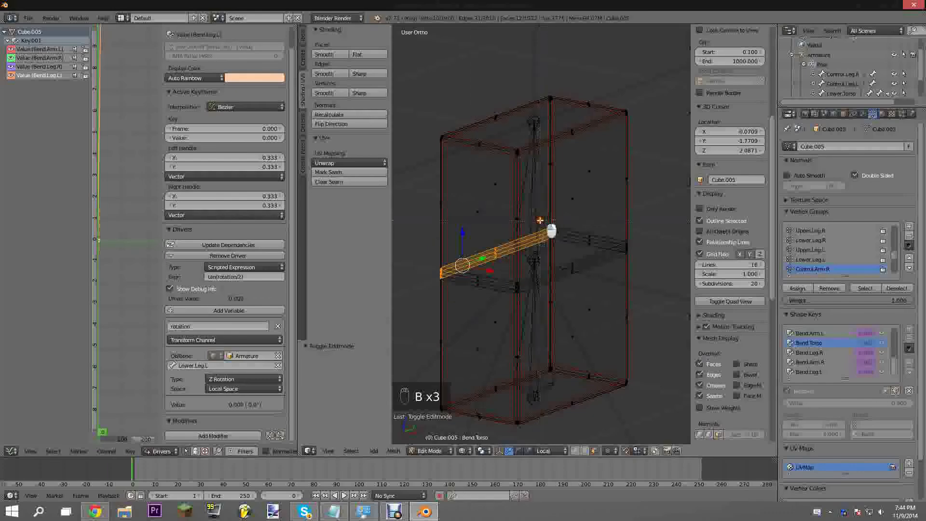
left_click_drag(542, 221, 559, 241)
key("KP_1")
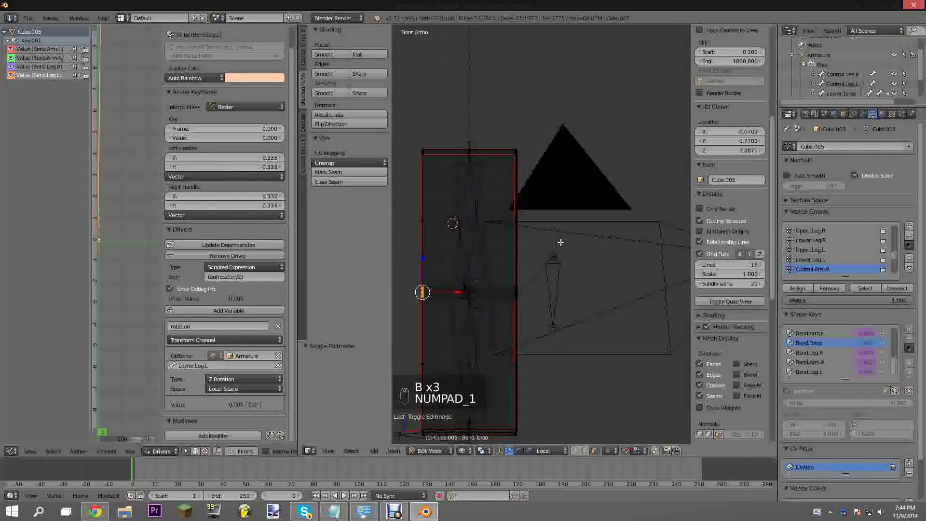
key("g")
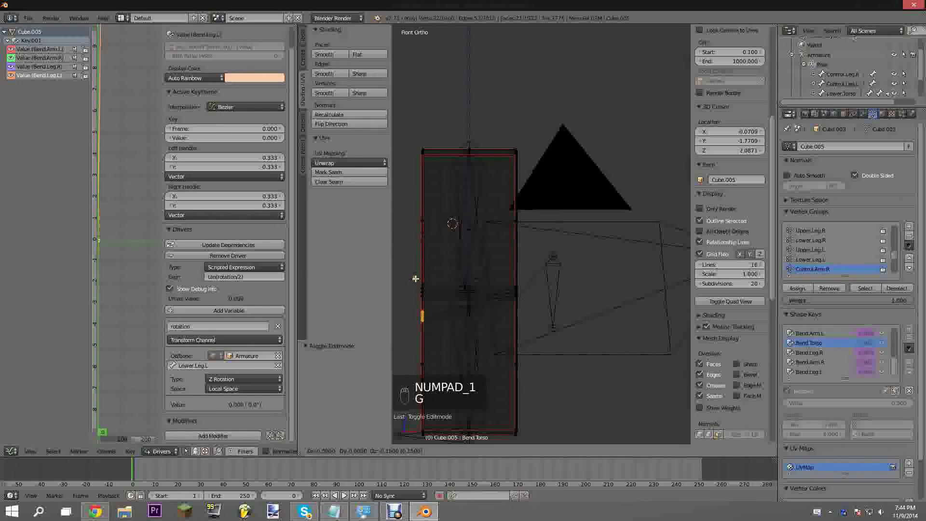
left_click(415, 279)
- Select the waist vertices along the torso's +X side and raise them by 0.15 along Z
mouse_move(562, 254)
middle_mouse_down()
mouse_move(424, 295)
mouse_move(550, 299)
mouse_move(551, 320)
middle_mouse_up()
right_click(507, 287)
key("b")
left_click_drag(491, 269, 513, 295)
right_click(491, 290, "shift")
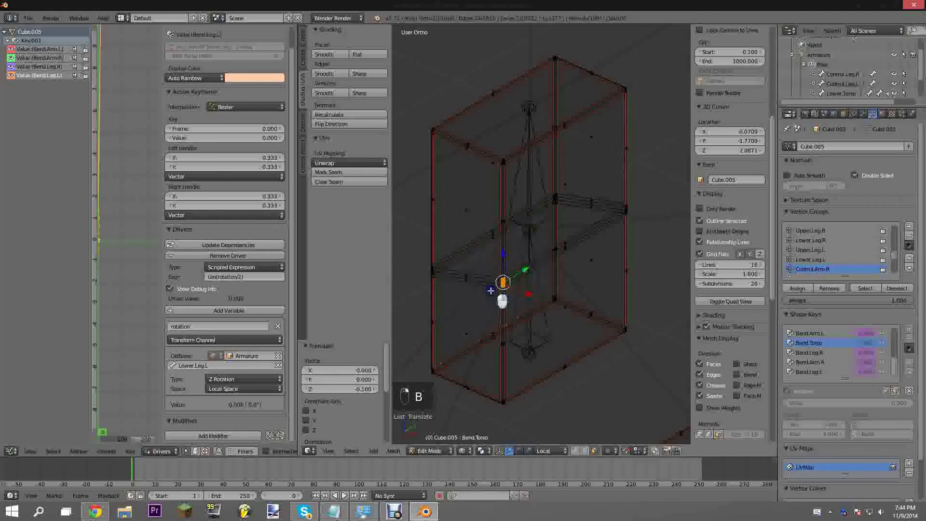
key("b")
left_click_drag(556, 242, 569, 261)
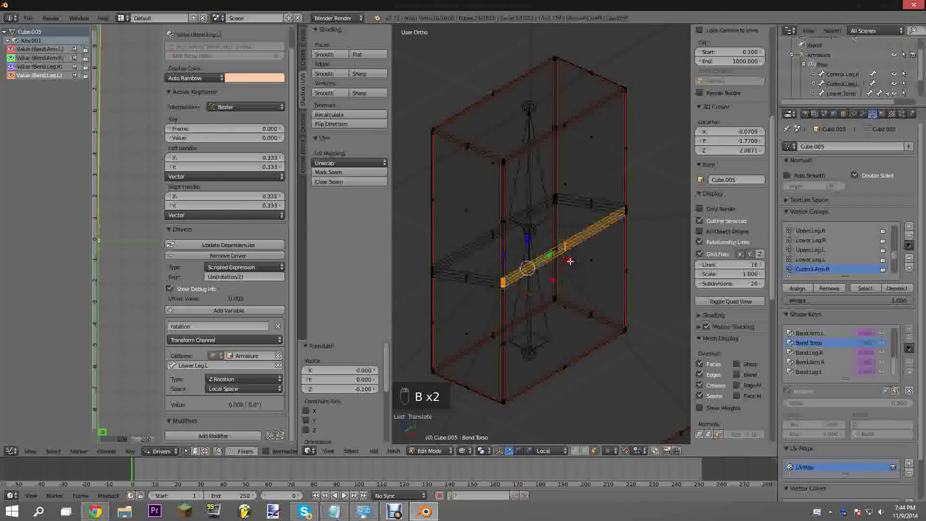
key("b")
left_click_drag(614, 195, 637, 224)
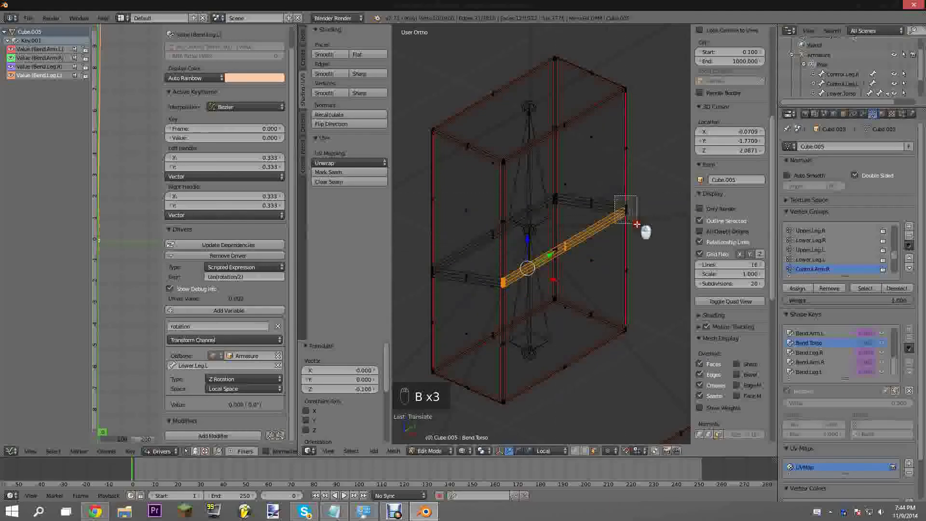
key("KP_1")
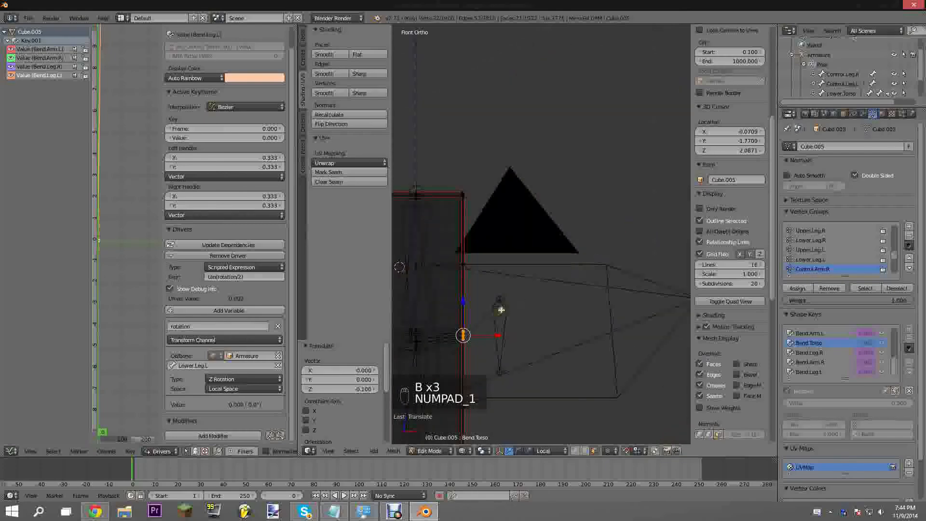
middle_click_drag(500, 310, 524, 243, "shift")
key("g")
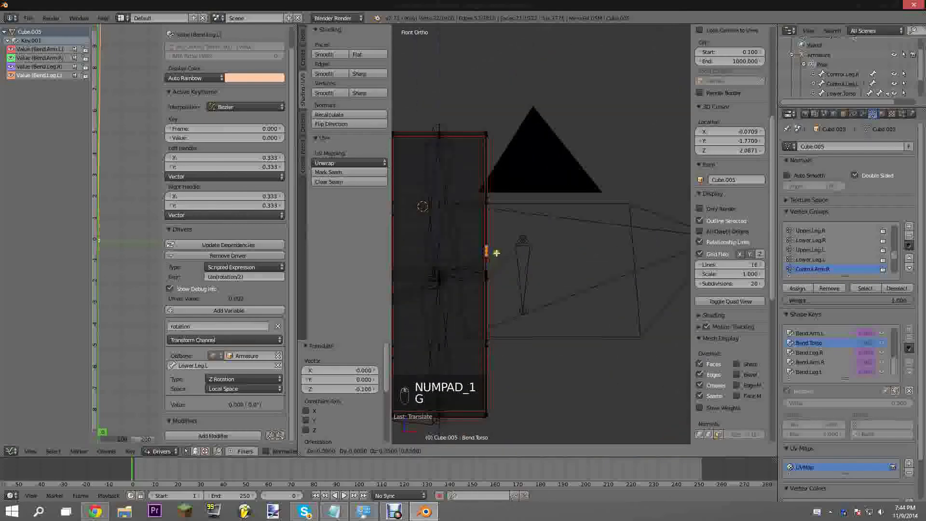
left_click(562, 242)
- Scale the selected waist vertices uniformly to 0.9 and leave Edit Mode
middle_click_drag(562, 242, 522, 275)
key("s")
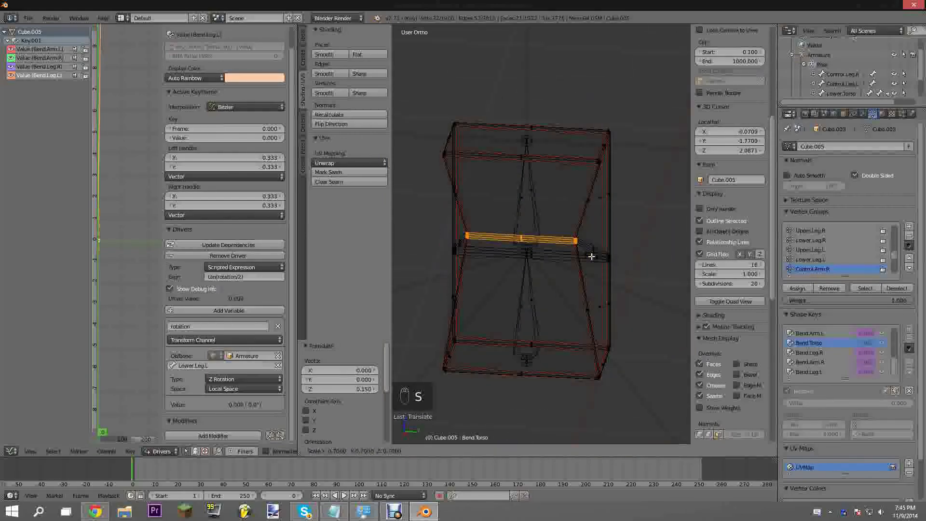
right_click(591, 257)
key("s")
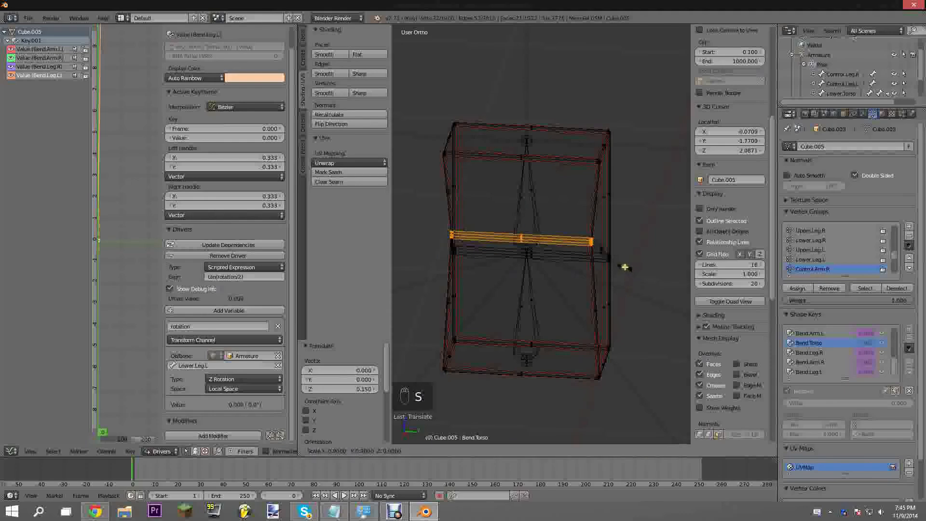
left_click(620, 264)
middle_click_drag(621, 264, 653, 263)
key("Tab")
- Add a driver to the Bend.Torso shape key's value and select that driver in the graph editor
mouse_move(554, 241)
middle_mouse_down()
mouse_move(455, 231)
mouse_move(530, 237)
mouse_move(589, 217)
mouse_move(566, 238)
middle_mouse_up()
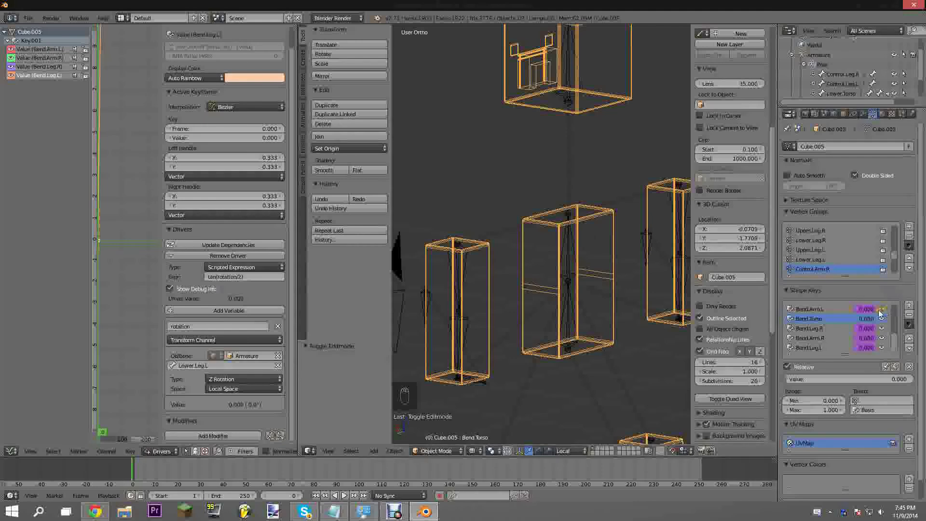
right_click(867, 323)
mouse_move(848, 316)
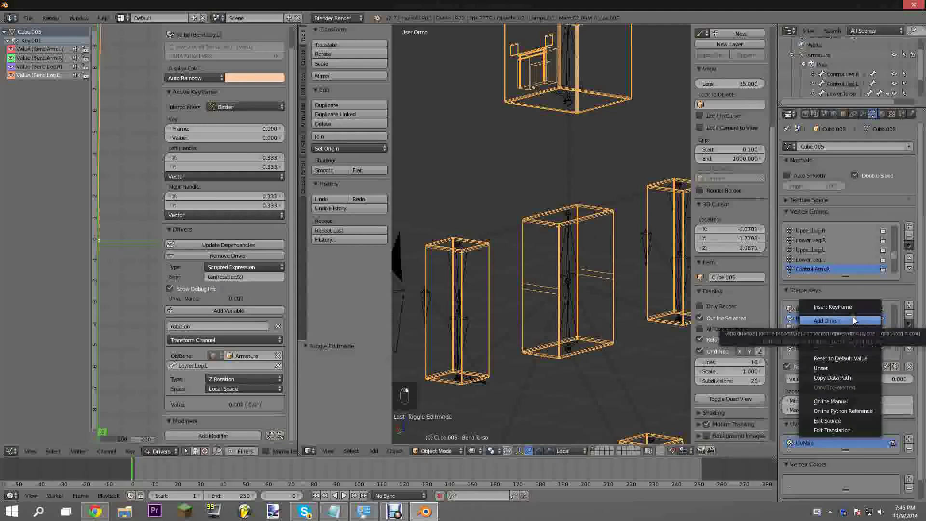
left_click(802, 308)
left_click(53, 85)
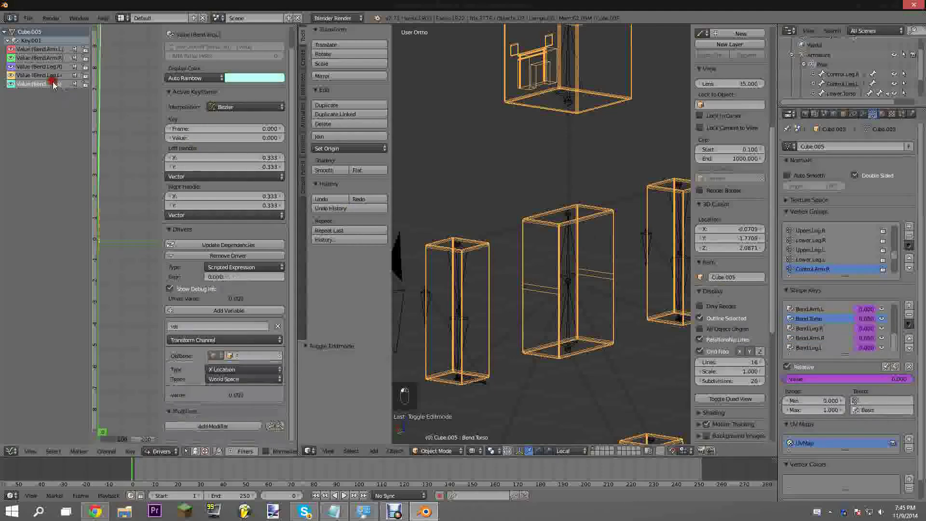
- Set the driver variable's target to the Armature object and its Upper.Torso bone
left_click(229, 355)
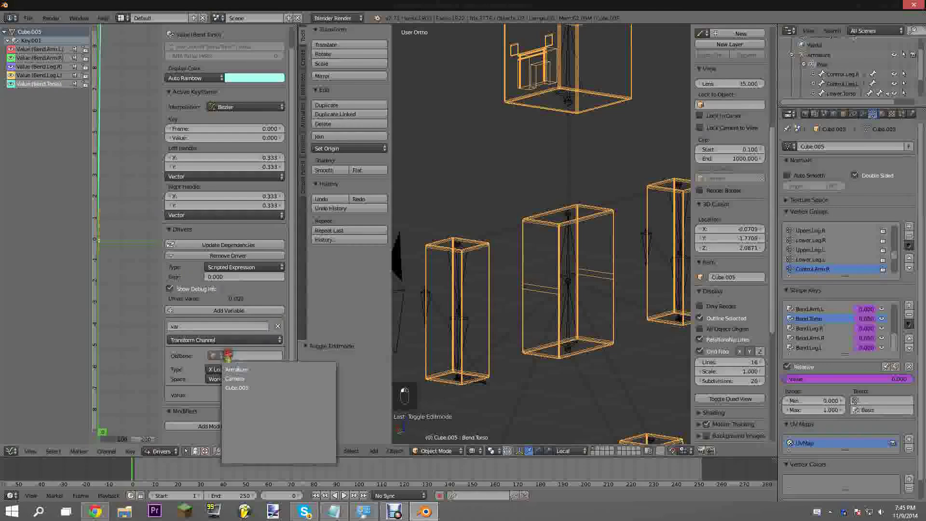
left_click(232, 368)
left_click(220, 365)
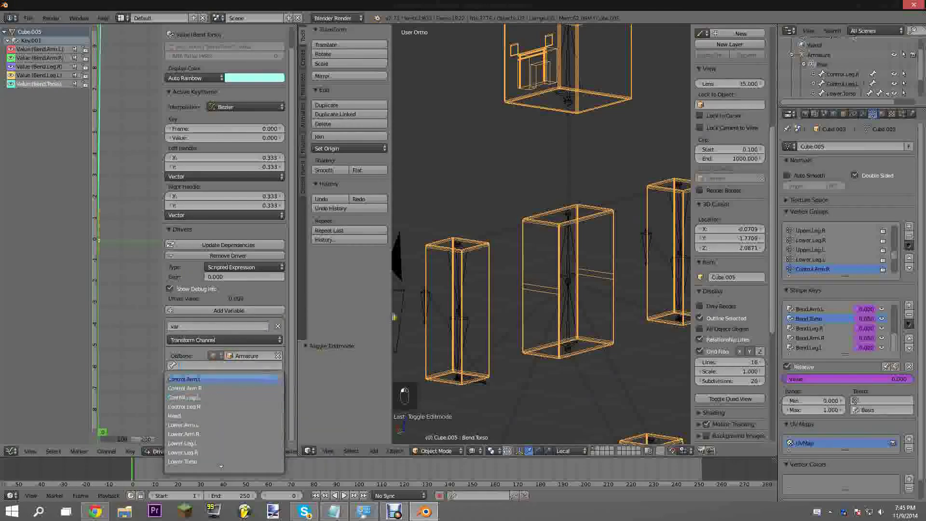
right_click(565, 258)
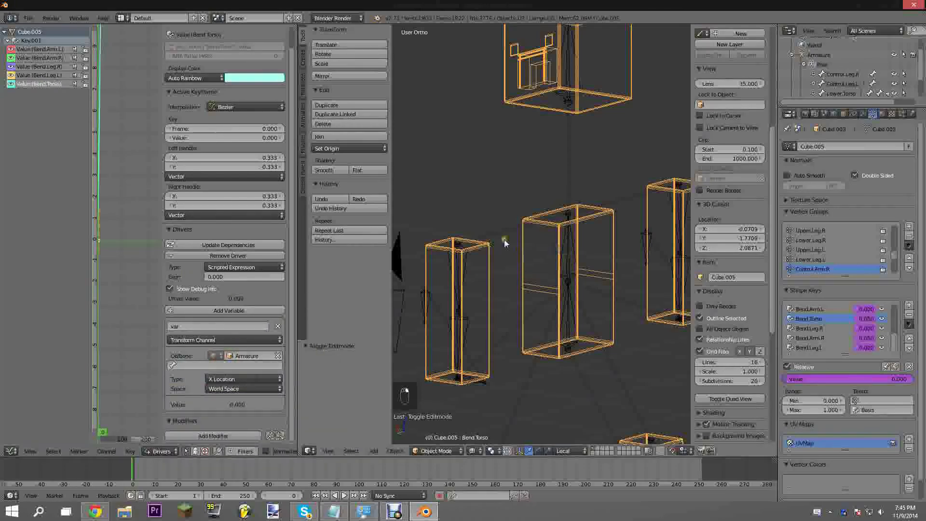
key("KP_Decimal")
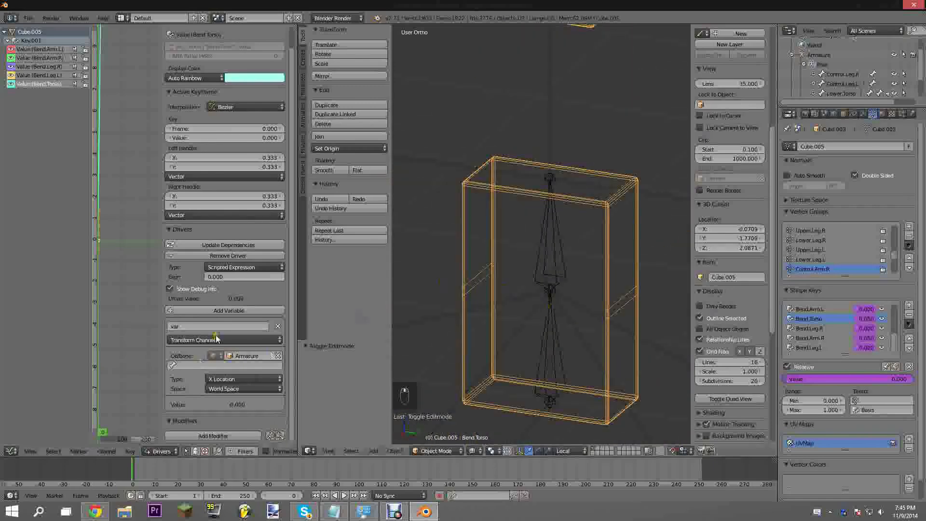
left_click(191, 368)
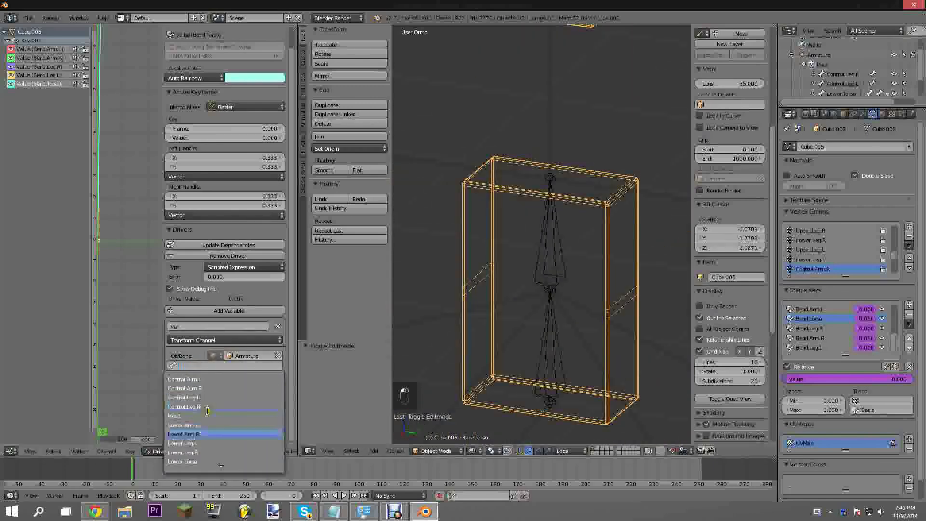
scroll(217, 437, "down", 3)
scroll(216, 437, "down", 3)
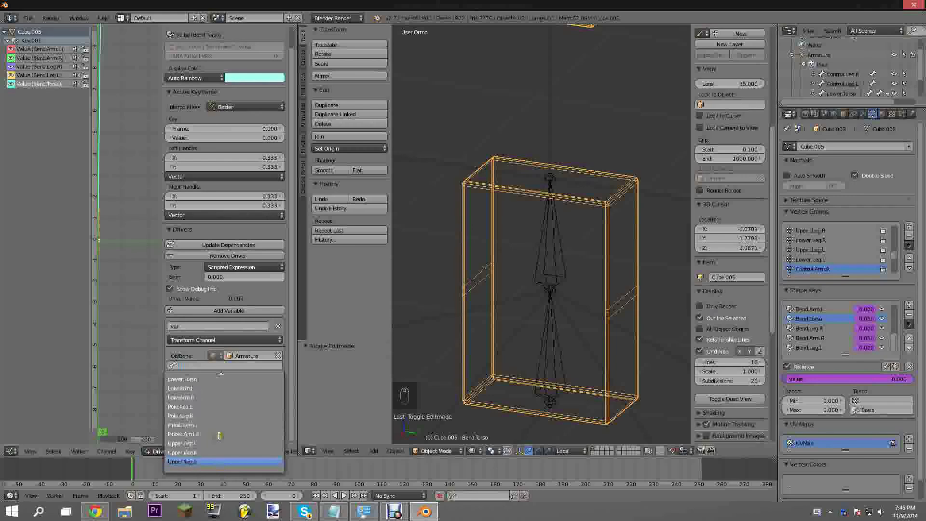
left_click(203, 460)
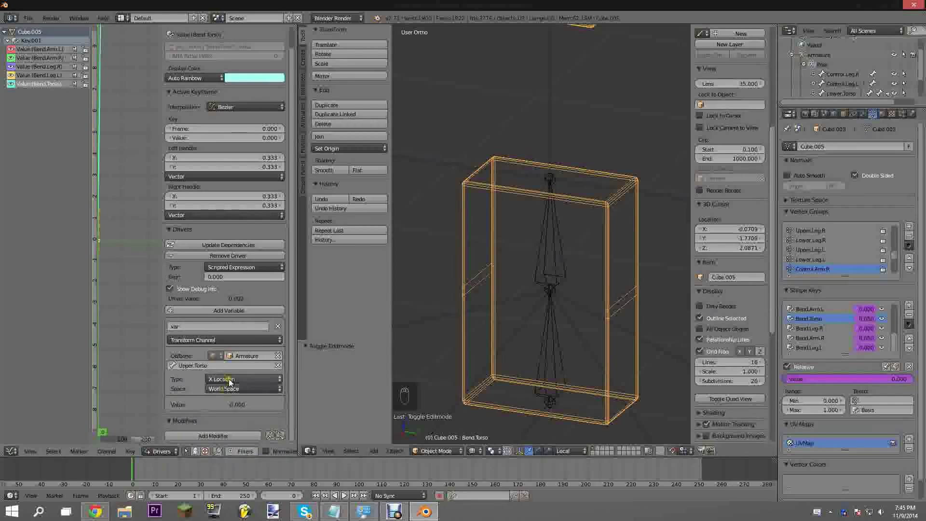
- Set the driver variable to read Z Rotation in Local Space
left_click(232, 379)
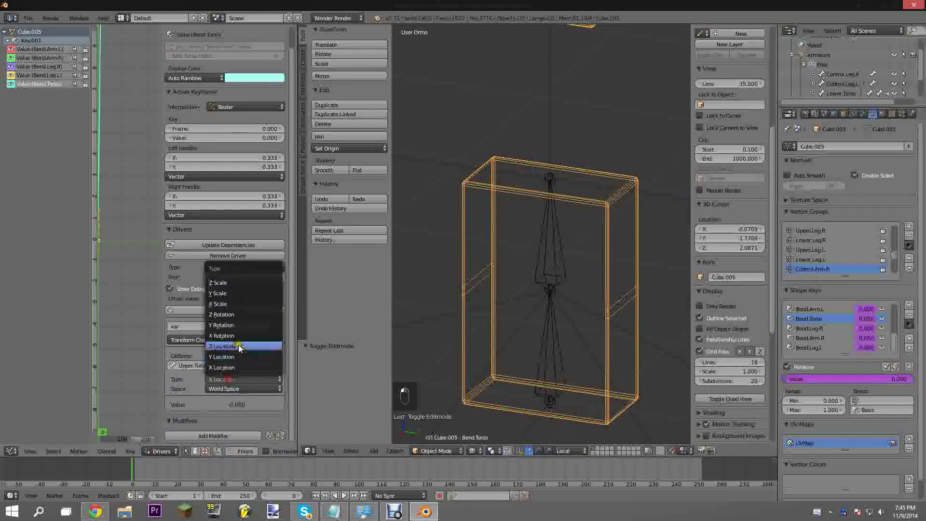
left_click(245, 314)
left_click(225, 388)
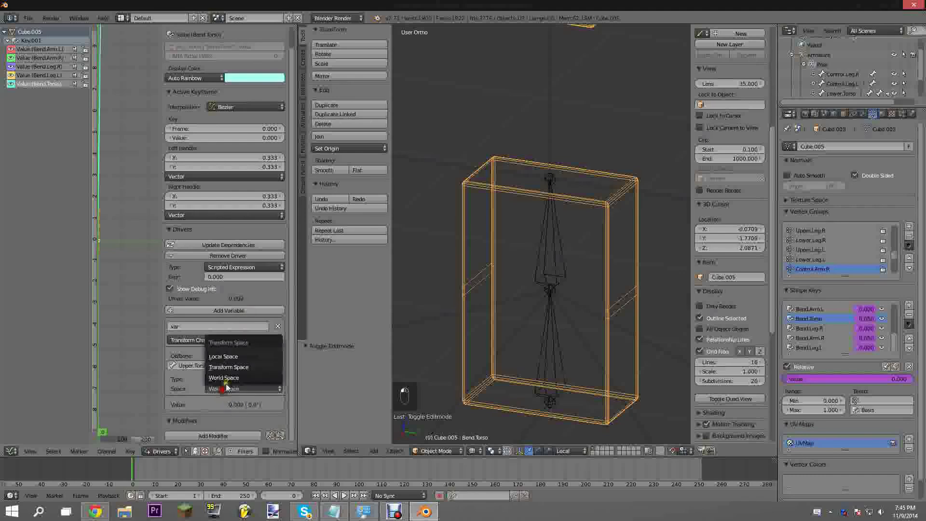
left_click(225, 356)
- Rename the driver variable as rotation and set the scripted expression to tan(rotation/2)
left_click(213, 330)
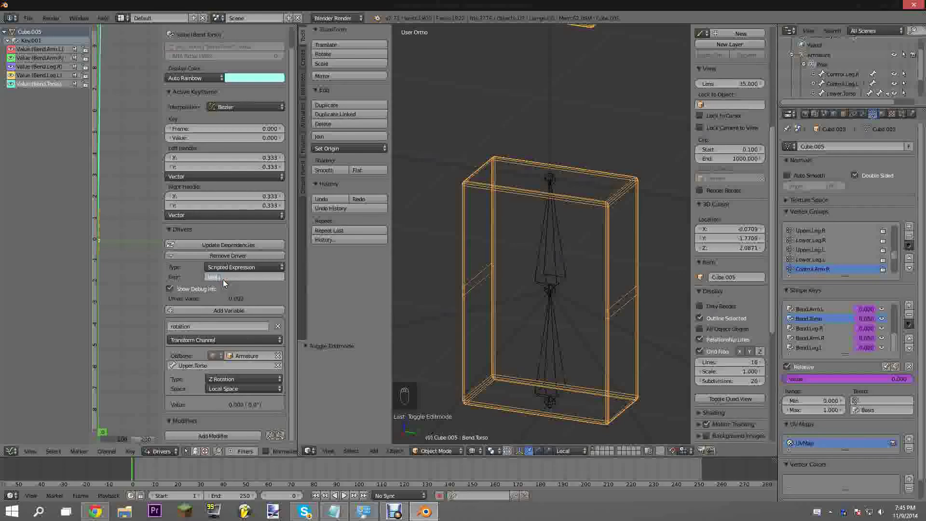
key("BackSpace")
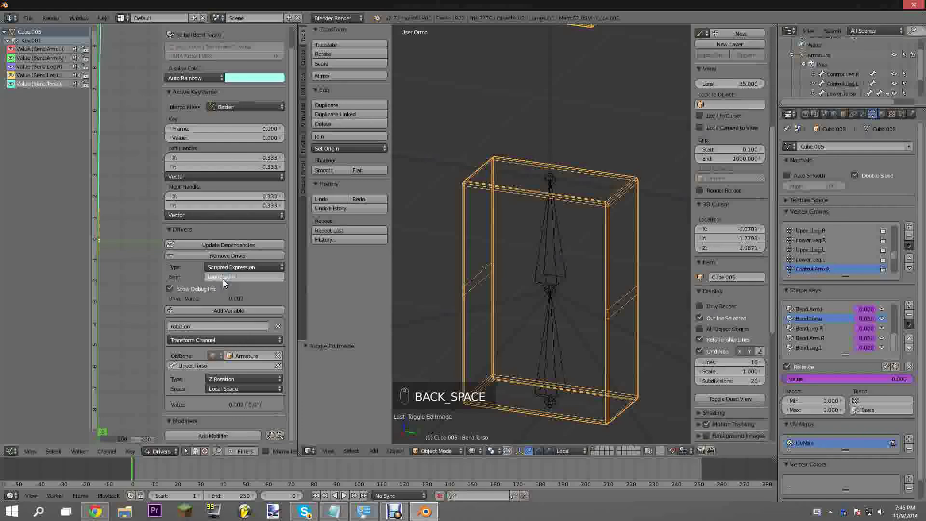
key("Return")
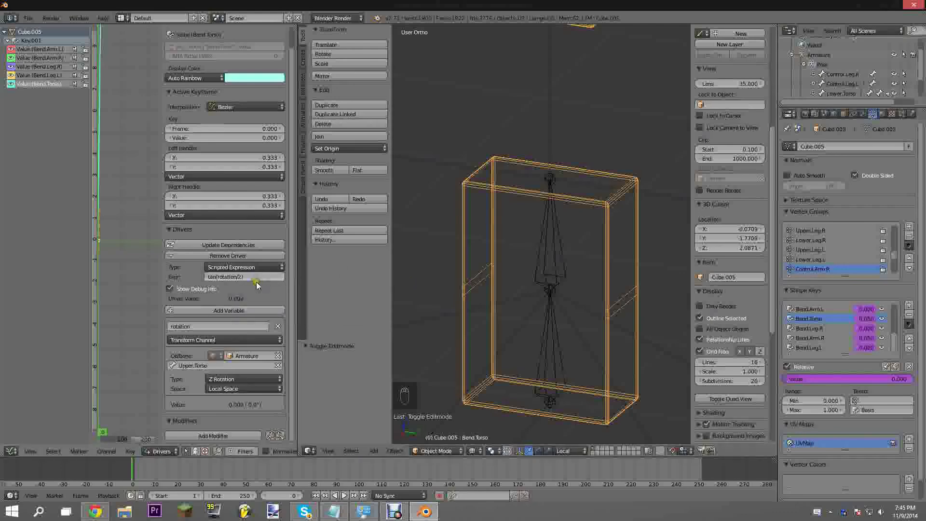
- Select the Upper.Torso bone and test the torso bend by rotating it freely and about the global Y axis
right_click(566, 246)
key("r")
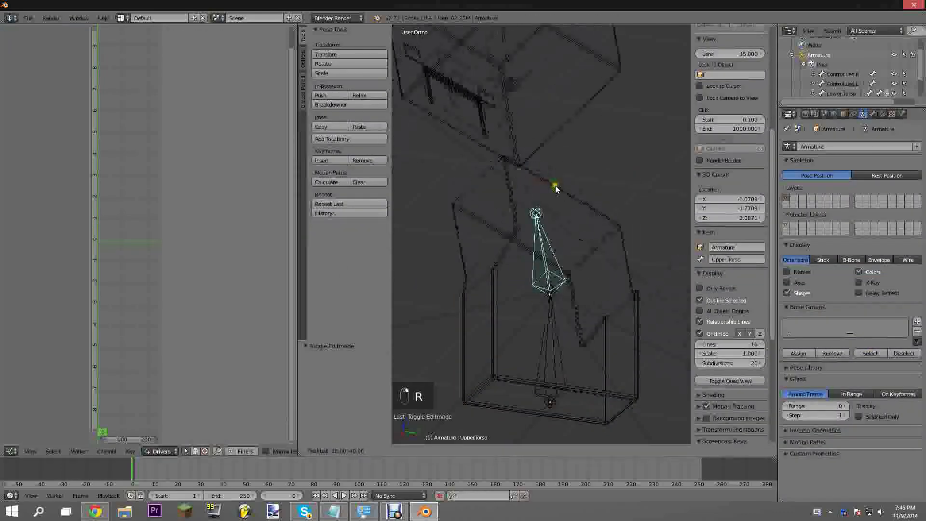
key("r")
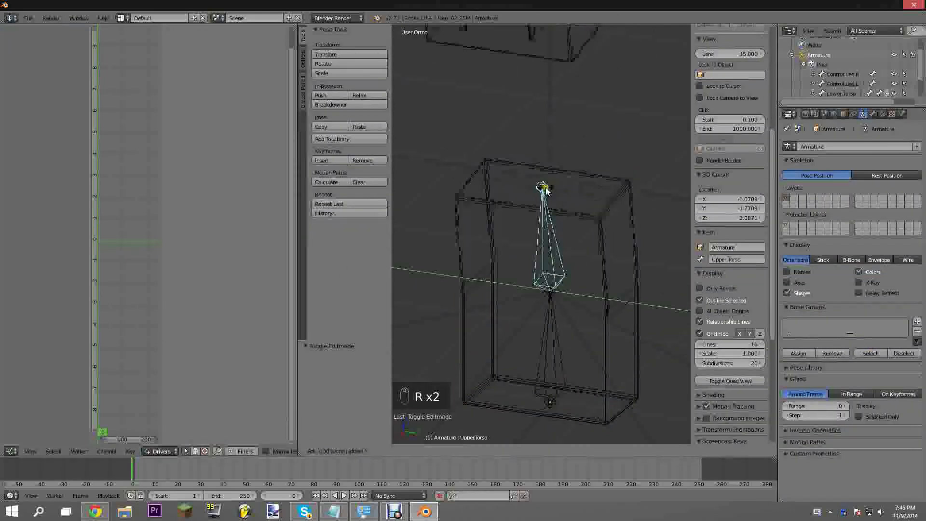
right_click(480, 232)
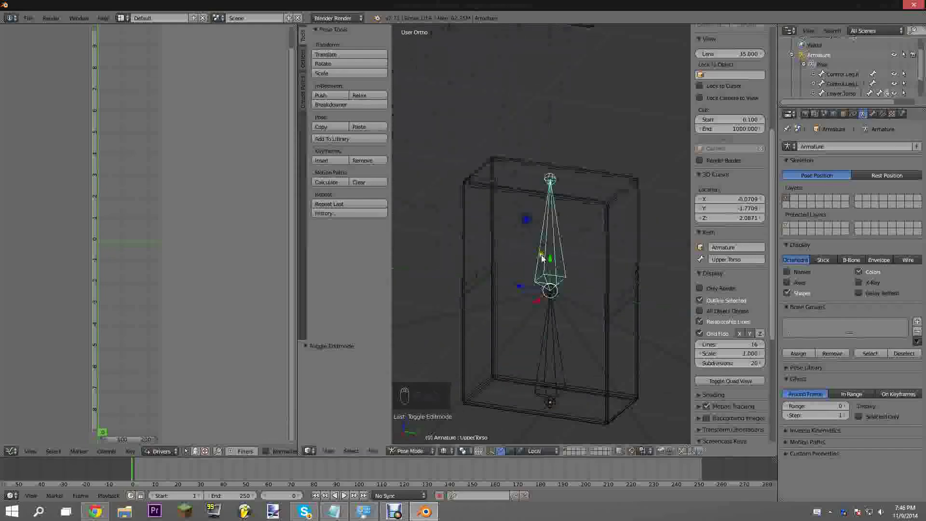
- Reselect the character mesh and negate the Bend.Torso driver's expression to -tan(rotation/2)
right_click(465, 232)
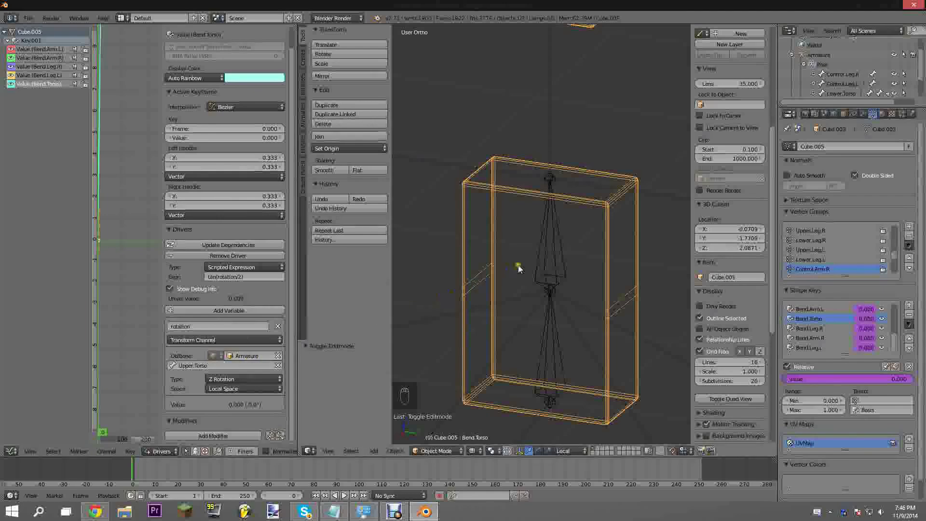
right_click(530, 275)
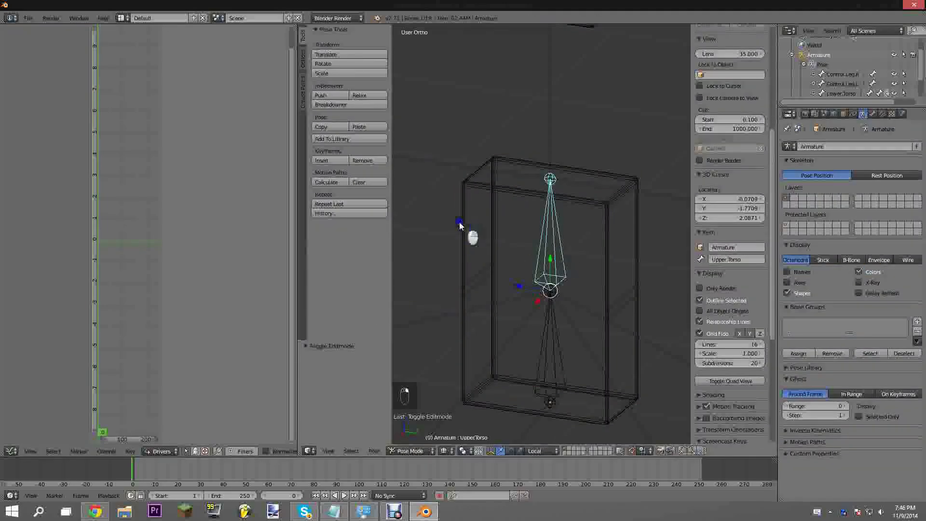
right_click(459, 226)
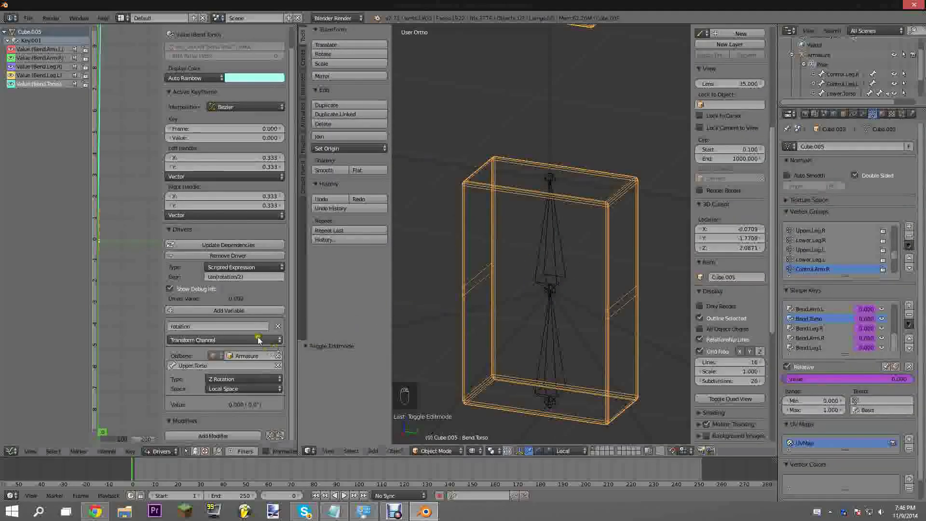
left_click(206, 278)
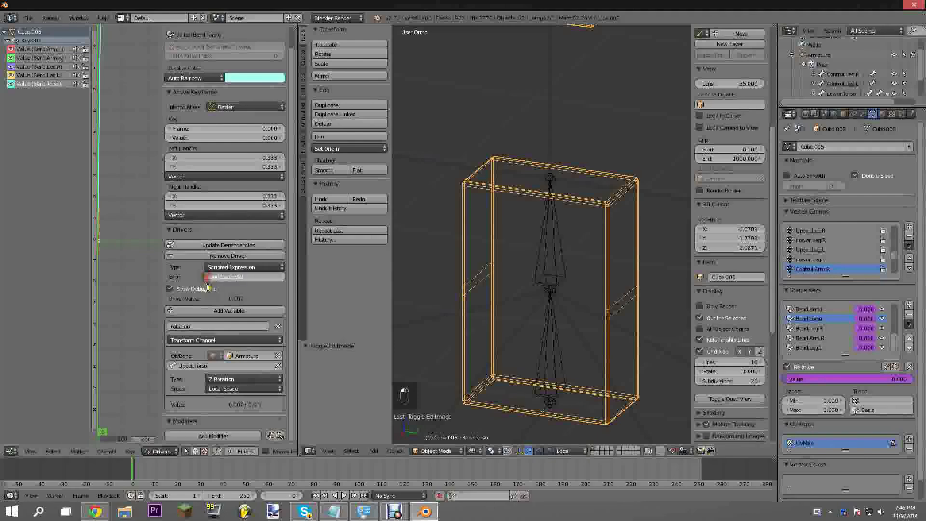
- Test the negated torso driver by rotating the Upper.Torso bone about the global Y axis
right_click(542, 221)
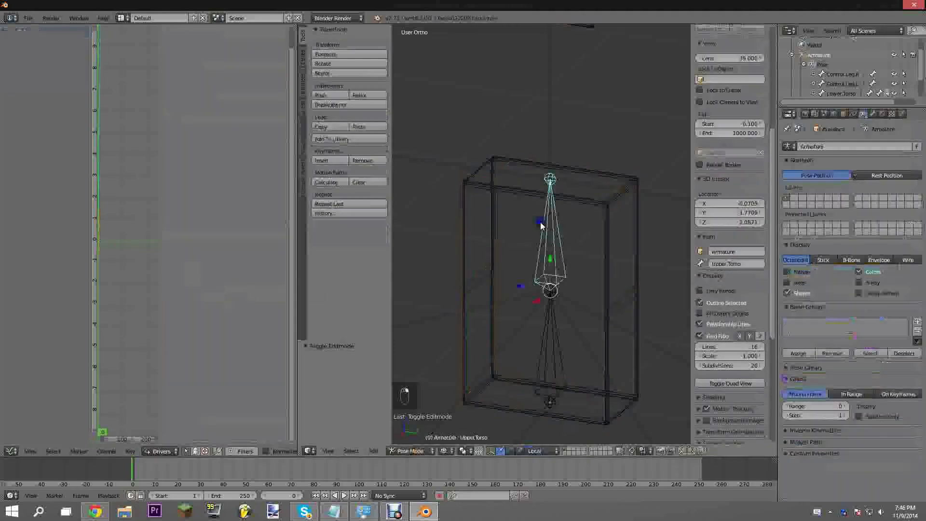
key("r")
key("y")
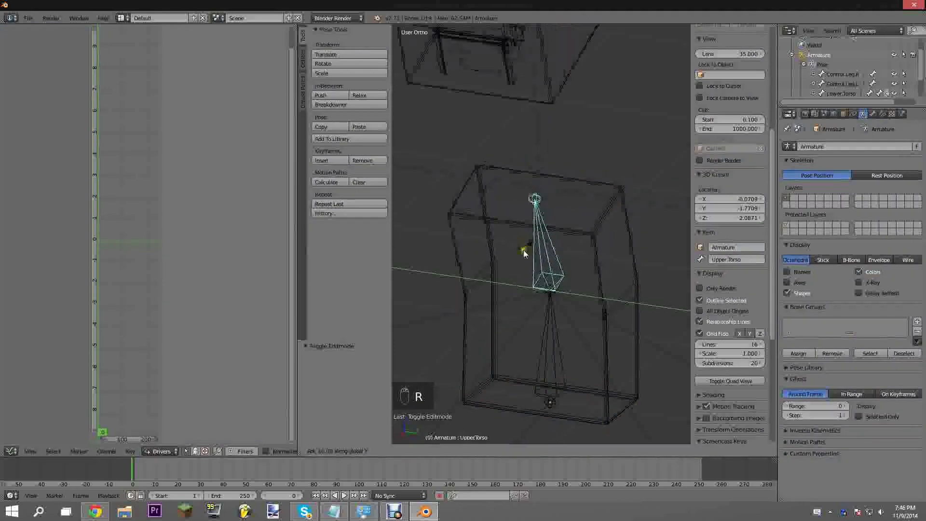
right_click(542, 247)
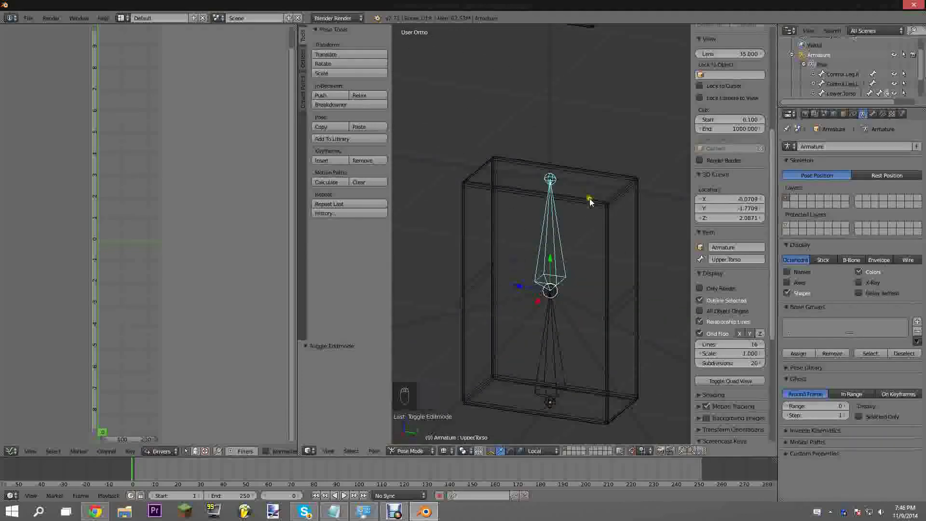
- Select the character mesh again and check the Bend.Torso driver's expression
right_click(590, 202)
left_click(217, 277)
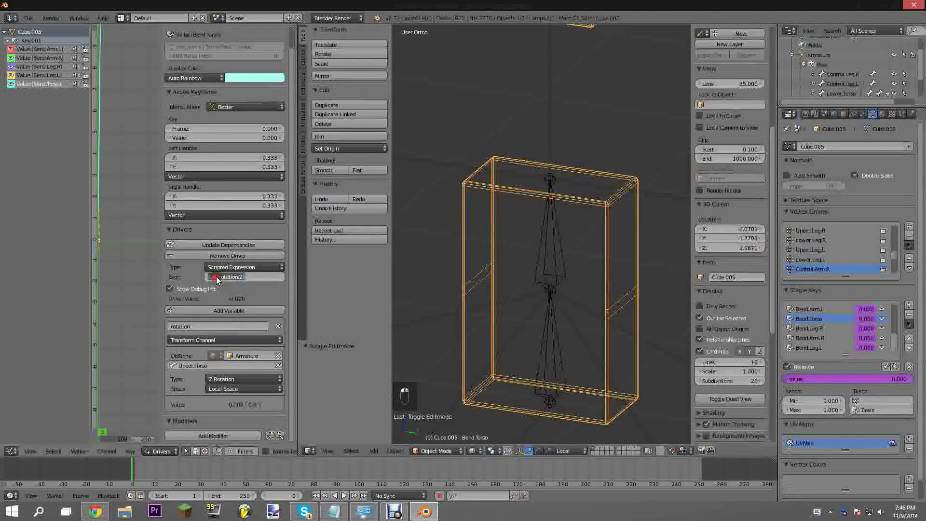
left_click(571, 244)
- Test the Upper.Torso bone's rotation about the global Y axis from another angle with the neighbouring limbs in view
middle_click_drag(571, 244, 537, 233)
scroll(537, 234, "down", 2)
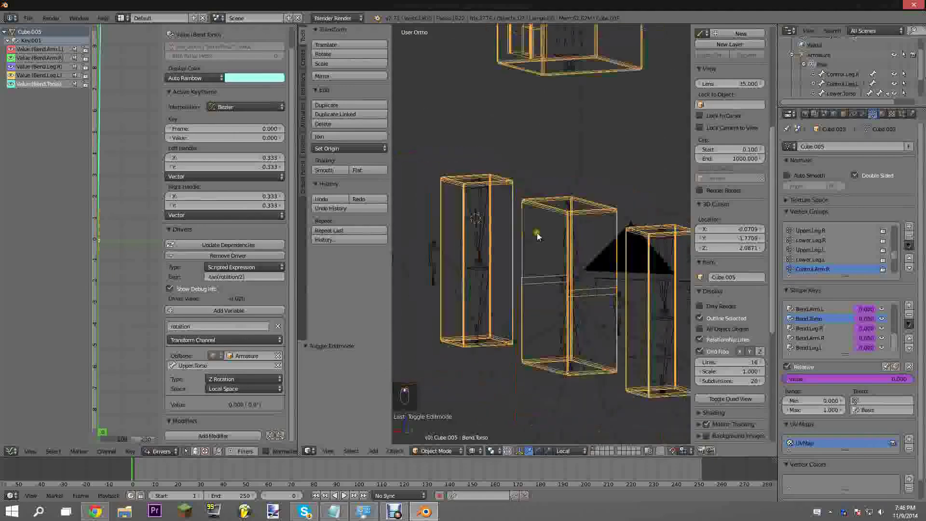
right_click(560, 233)
key("r")
key("r")
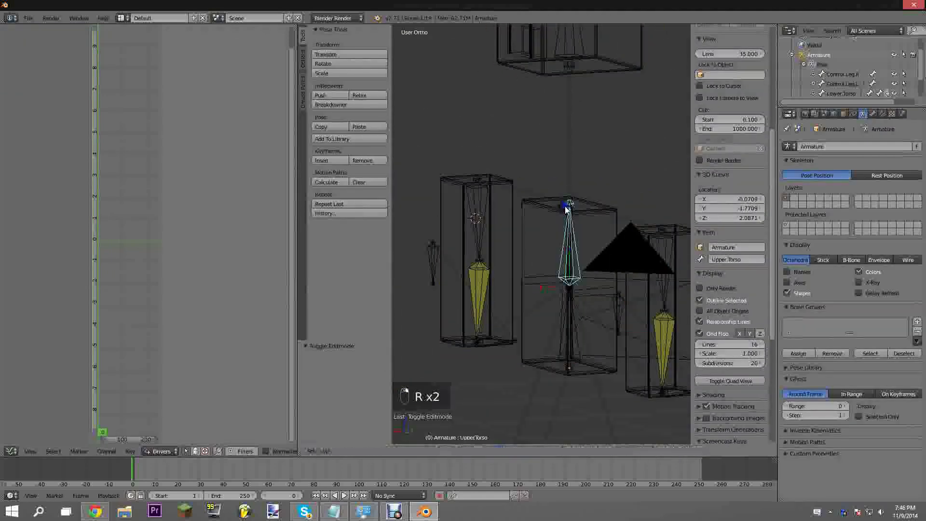
key("z")
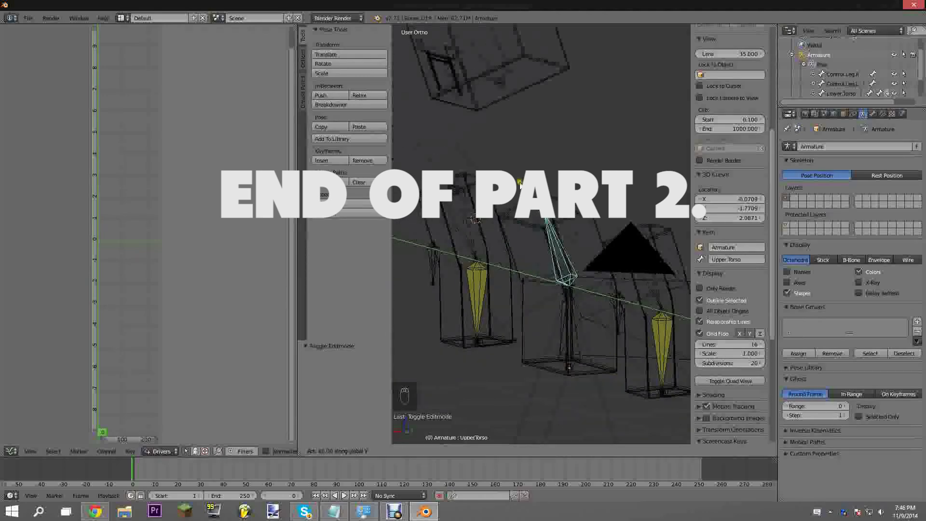
right_click(496, 246)
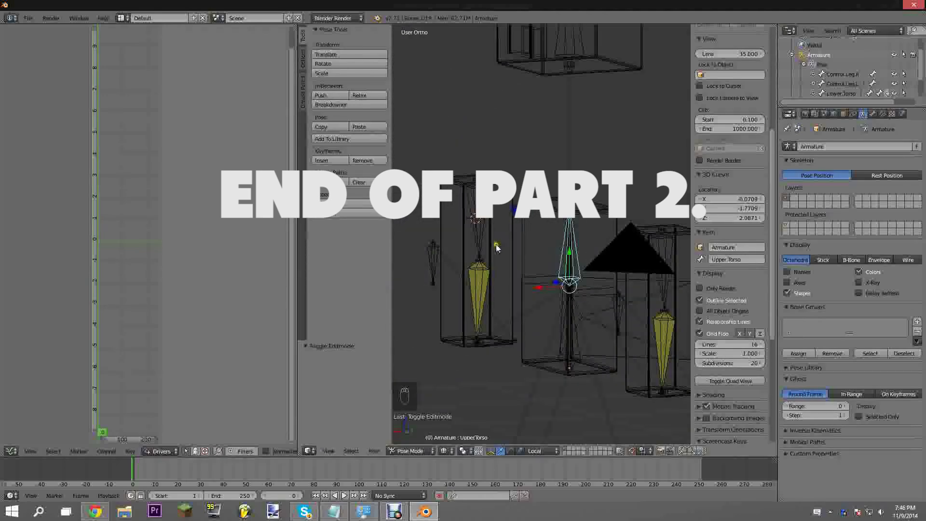
scroll(496, 246, "down", 2)
middle_click_drag(496, 246, 555, 275)
scroll(581, 269, "down", 3)
middle_click_drag(556, 276, 541, 245, "shift")
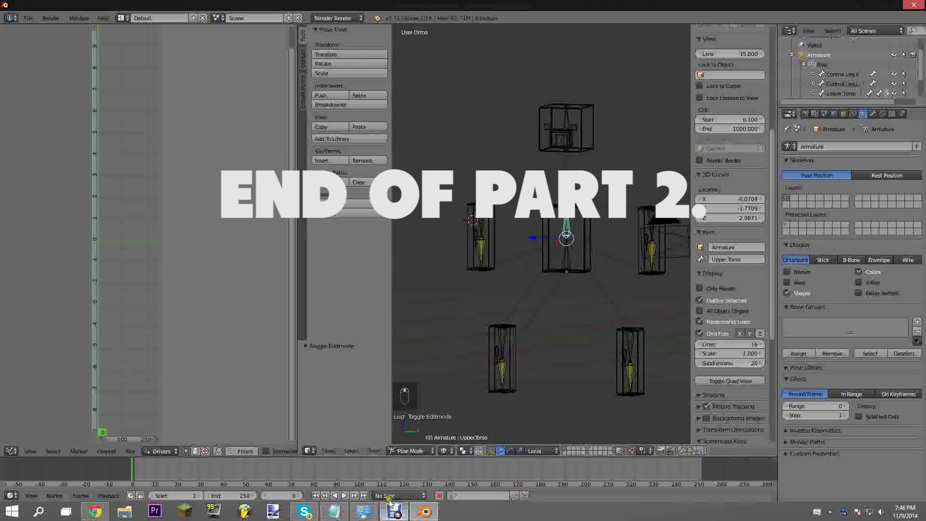